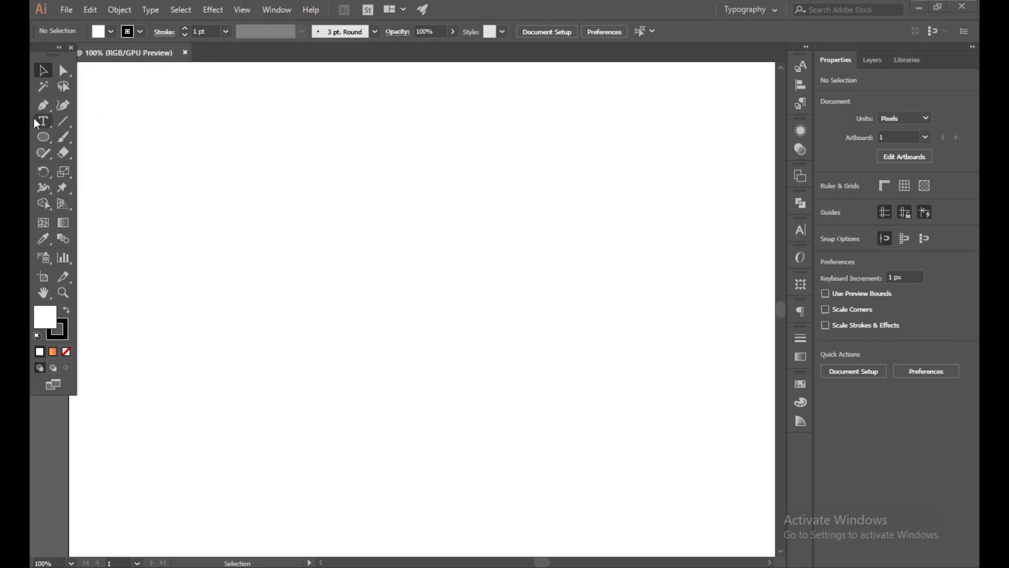
- Draw a rectangle about 456 by 108 px, shift it toward the upper middle of the artboard, and remove its fill
{"action": "left_click_drag", "start_coordinate": [35, 133], "coordinate": [90, 134]}
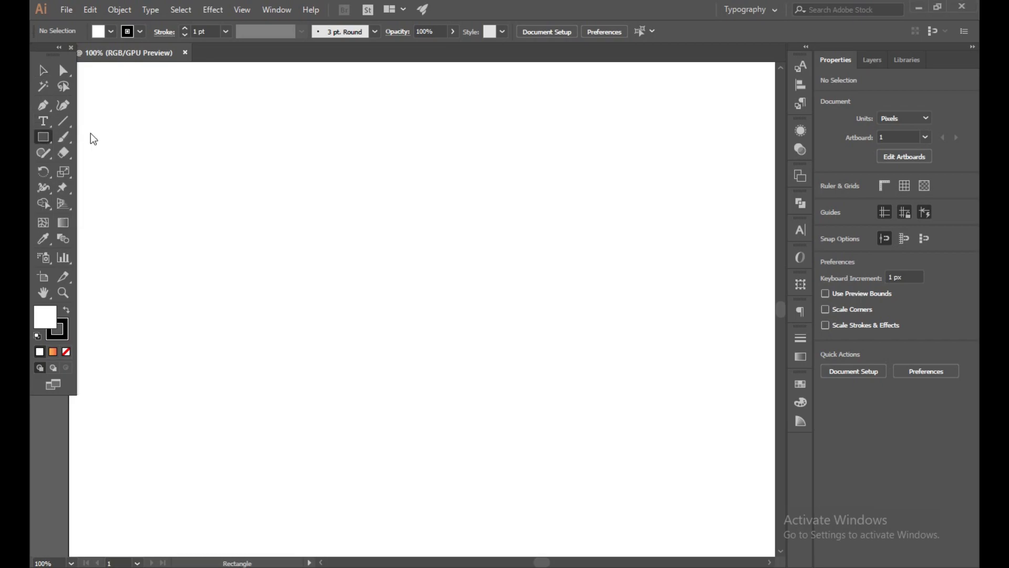
{"action": "left_click_drag", "start_coordinate": [229, 173], "coordinate": [530, 244]}
{"action": "left_click", "coordinate": [43, 69]}
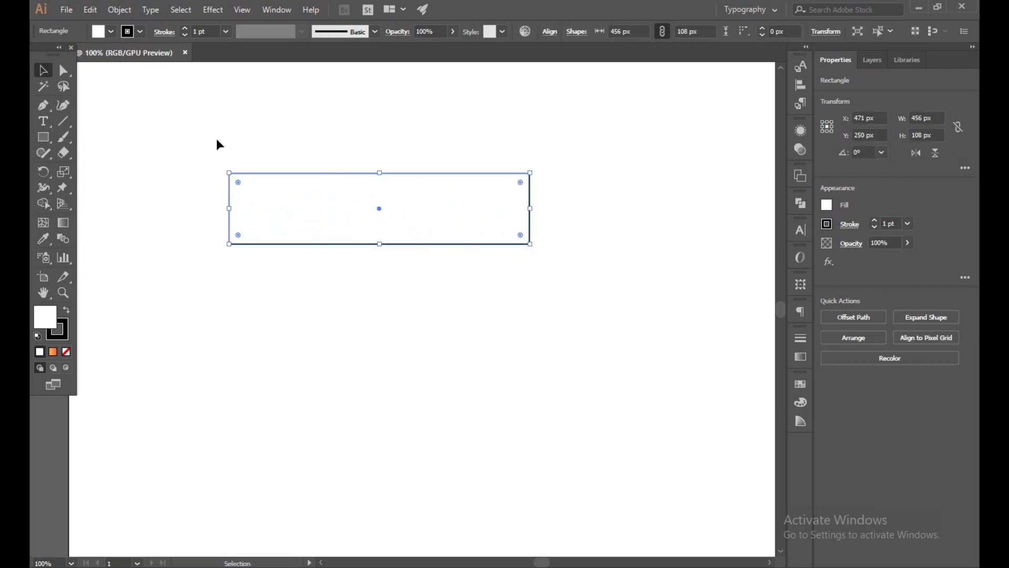
{"action": "left_click_drag", "start_coordinate": [375, 208], "coordinate": [453, 229]}
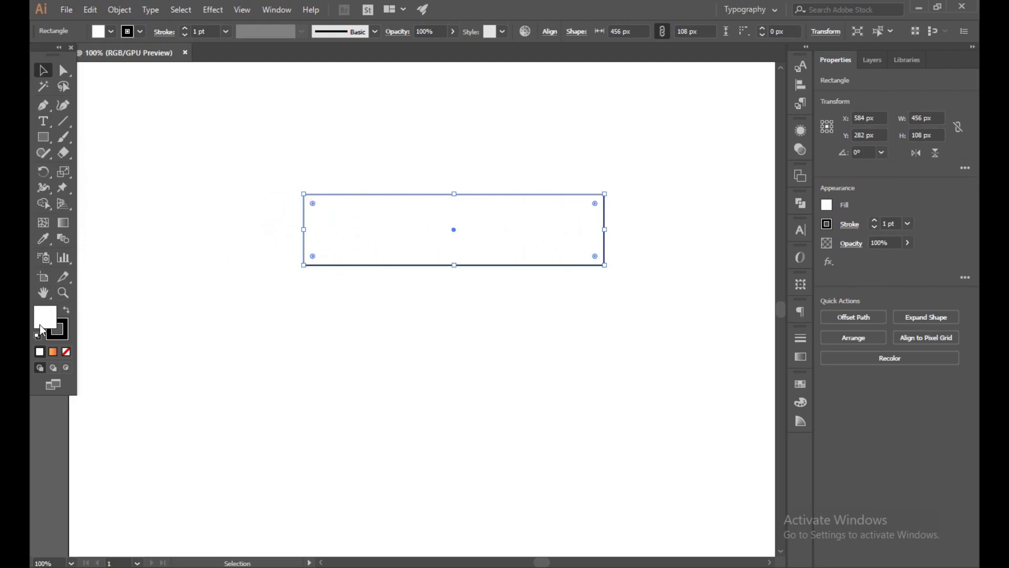
{"action": "left_click", "coordinate": [67, 352]}
{"action": "left_click", "coordinate": [266, 149]}
- Duplicate the rectangle in place and rotate the copy a quarter turn so it stands vertically across the original
{"action": "left_click", "coordinate": [438, 194]}
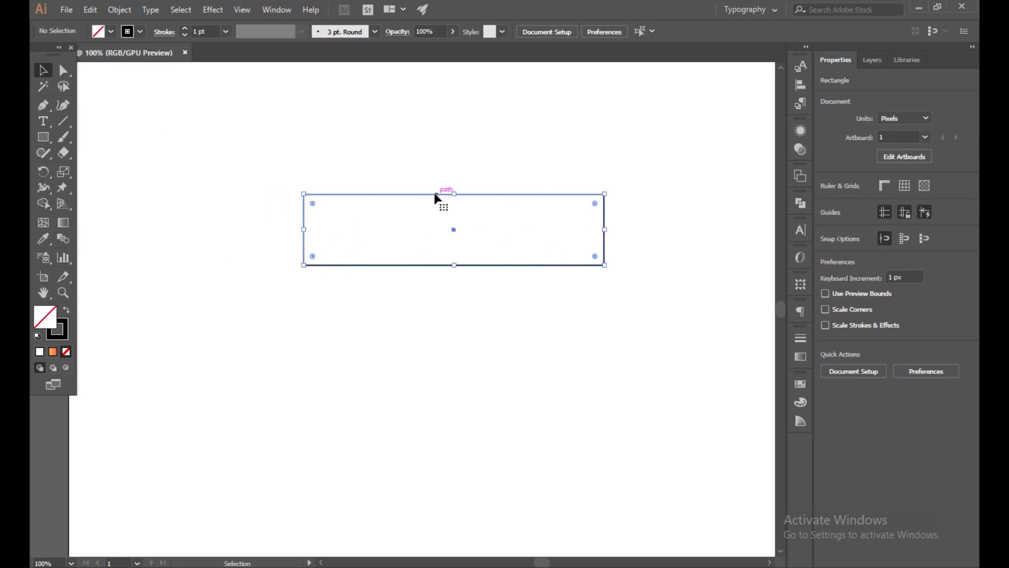
{"action": "left_click", "coordinate": [91, 10]}
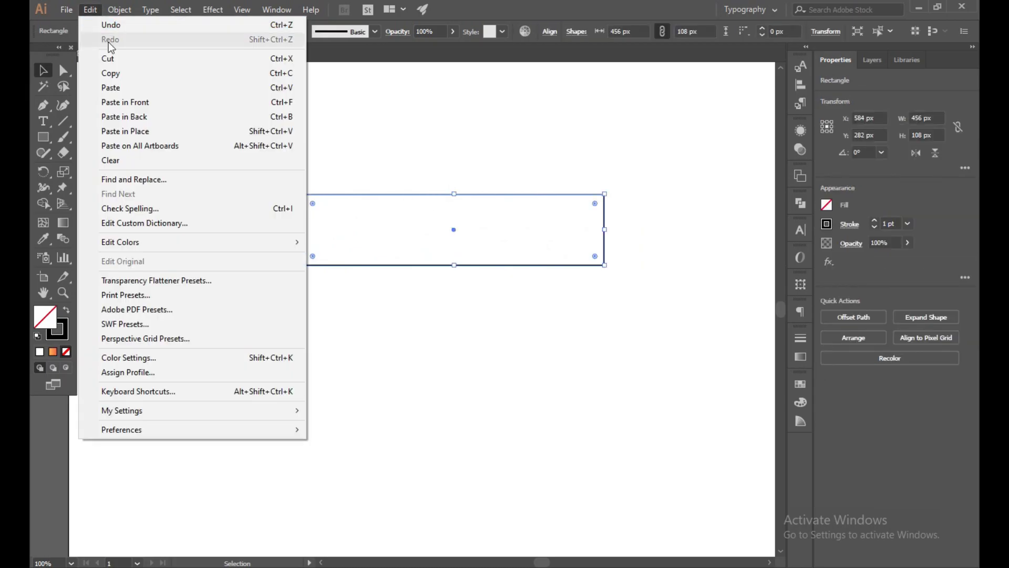
{"action": "left_click", "coordinate": [100, 73]}
{"action": "left_click", "coordinate": [90, 10]}
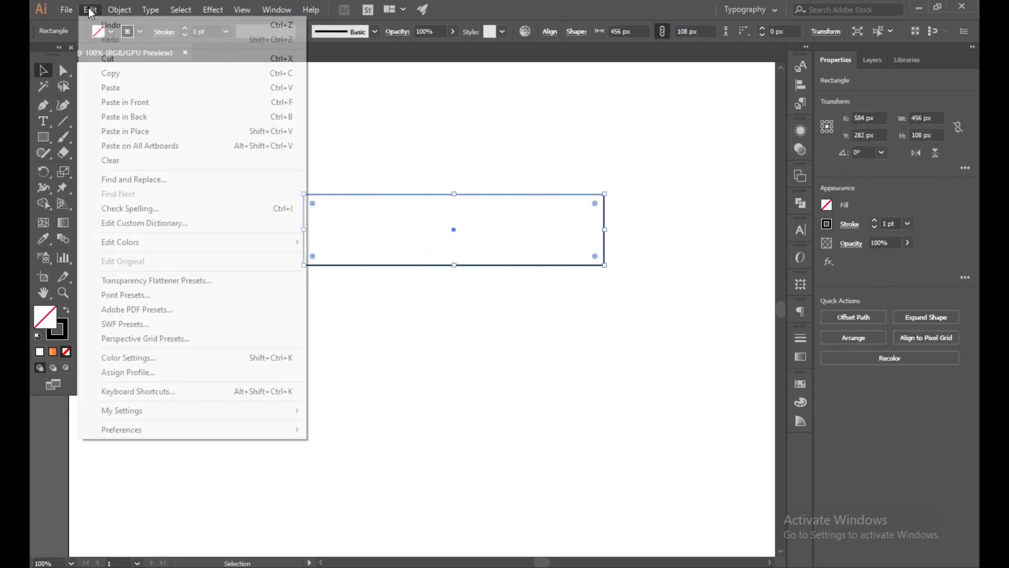
{"action": "left_click", "coordinate": [115, 131]}
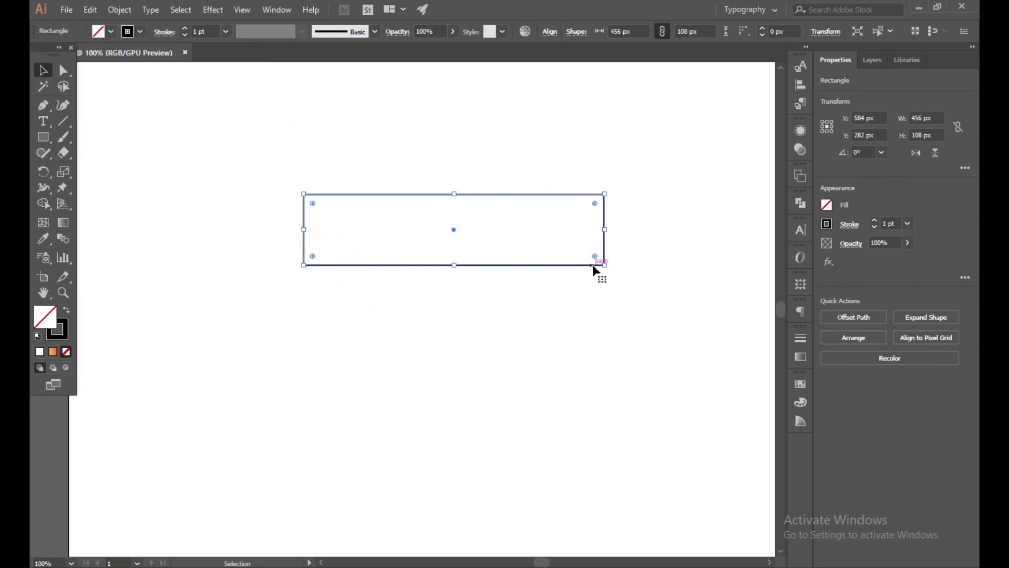
{"action": "left_click_drag", "start_coordinate": [605, 269], "coordinate": [443, 327]}
- Align both rectangles by horizontal centers and top edges to form a T, and move the pair lower on the artboard
{"action": "left_click_drag", "start_coordinate": [353, 157], "coordinate": [493, 368]}
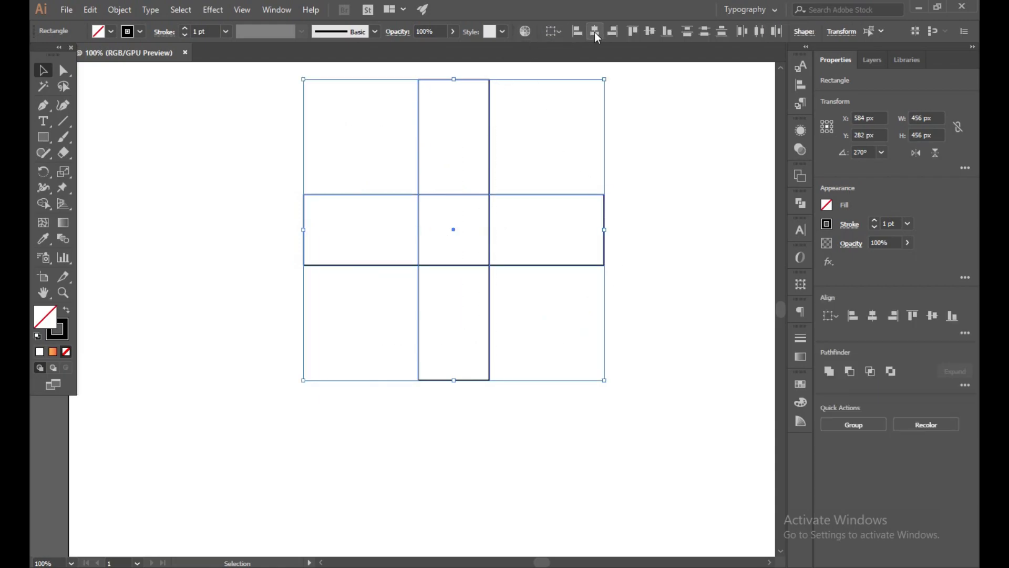
{"action": "left_click", "coordinate": [596, 31]}
{"action": "left_click", "coordinate": [633, 31]}
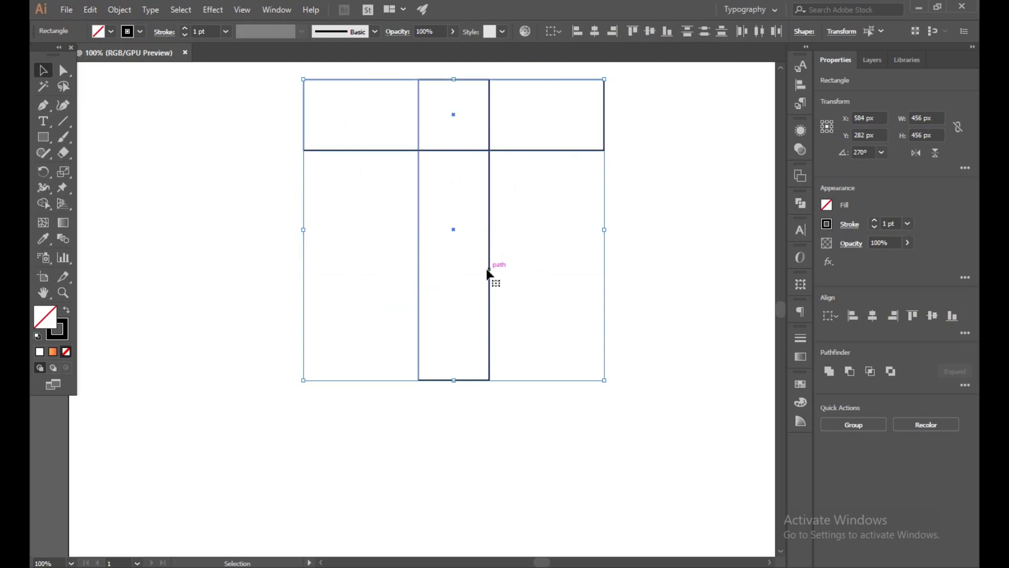
{"action": "left_click_drag", "start_coordinate": [489, 270], "coordinate": [471, 353]}
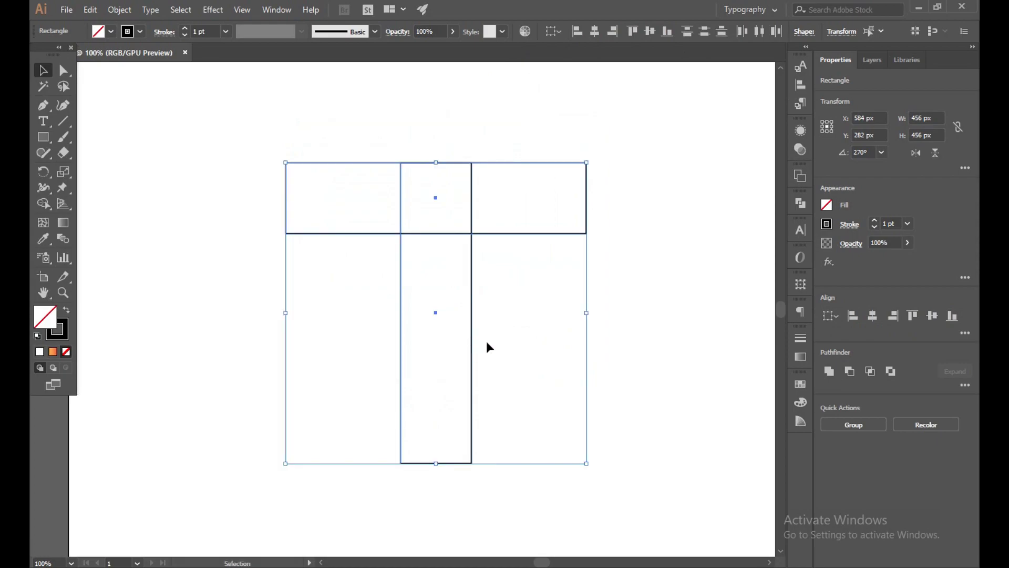
- Unite the two overlapping rectangles into a single T outline
{"action": "left_click", "coordinate": [636, 263]}
{"action": "left_click_drag", "start_coordinate": [222, 144], "coordinate": [583, 430]}
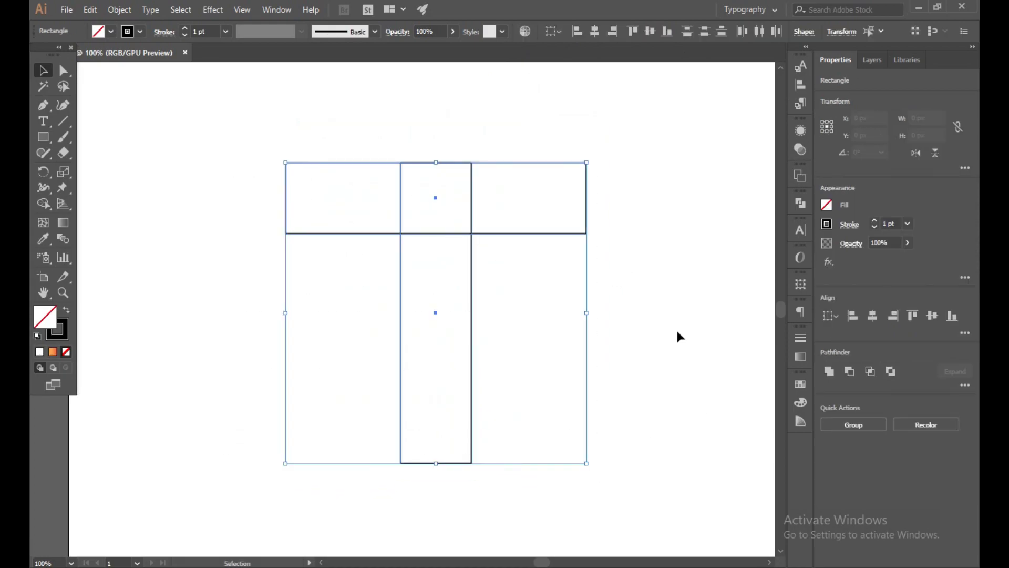
{"action": "left_click", "coordinate": [834, 372]}
{"action": "left_click", "coordinate": [629, 222]}
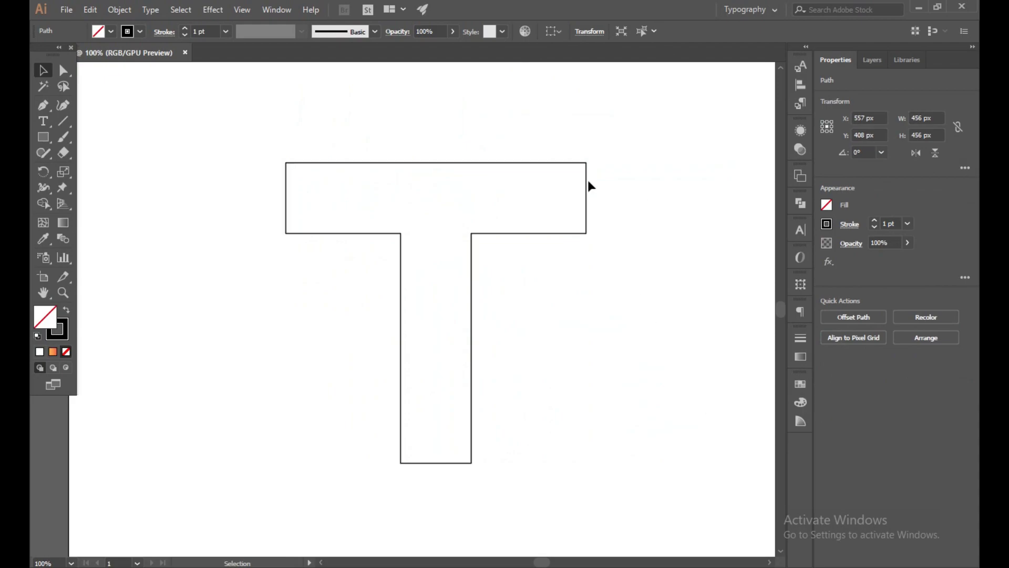
- Draw a circle about 232 px in diameter from the T's left inner corner, below the crossbar and across the stem
{"action": "left_click_drag", "start_coordinate": [43, 137], "coordinate": [95, 169]}
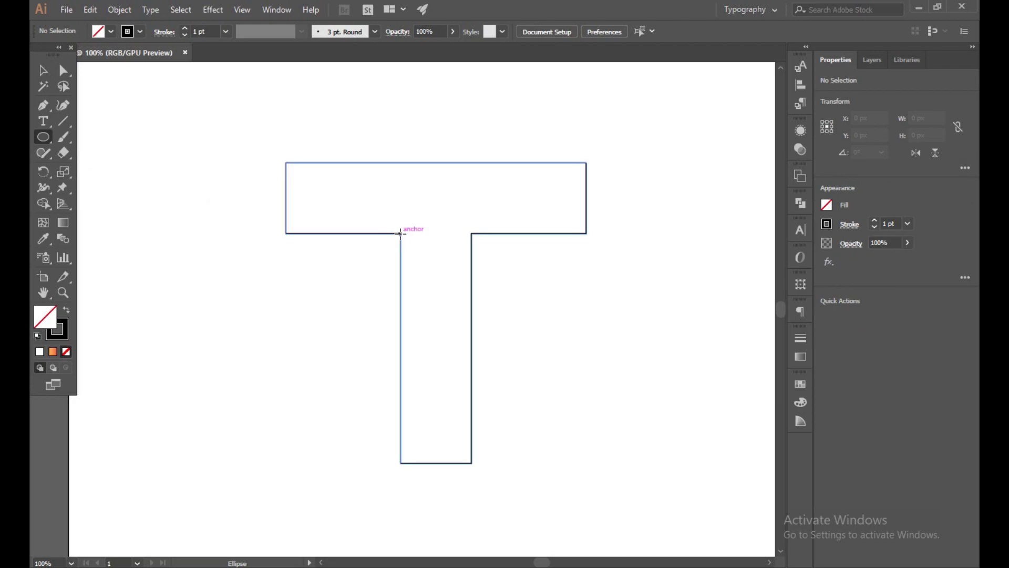
{"action": "left_click_drag", "start_coordinate": [400, 233], "coordinate": [494, 388]}
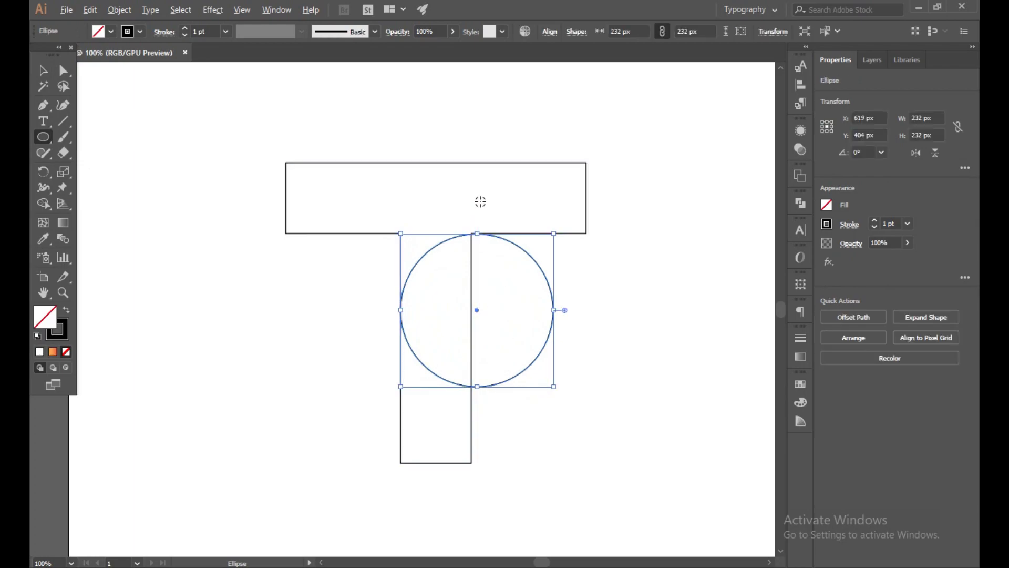
- Examine in preview and outline views how the circle meets the crossbar's lower edge and the stem's left edge
{"action": "scroll", "coordinate": [480, 200], "scroll_direction": "up", "scroll_amount": 4}
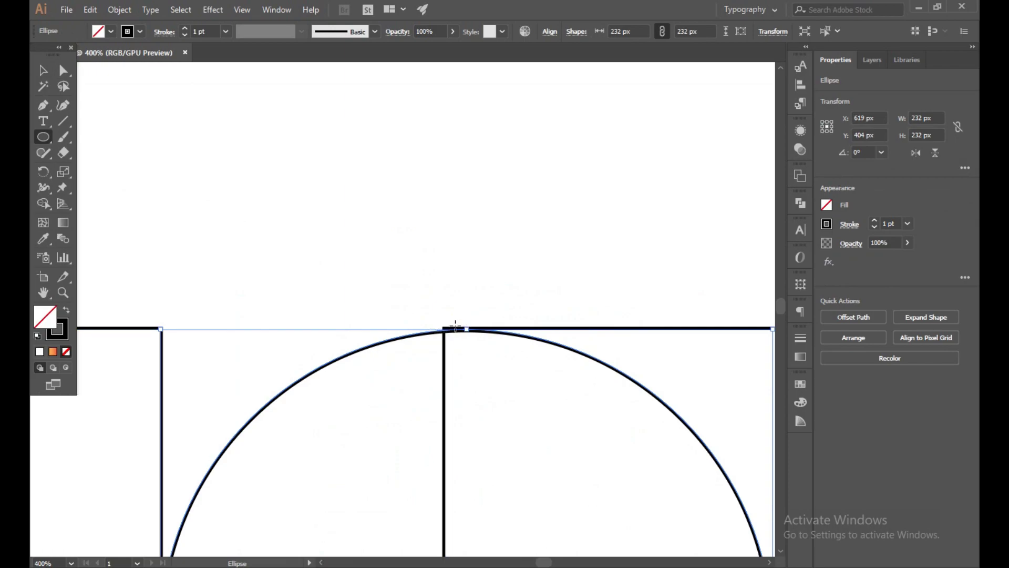
{"action": "left_click", "coordinate": [43, 70]}
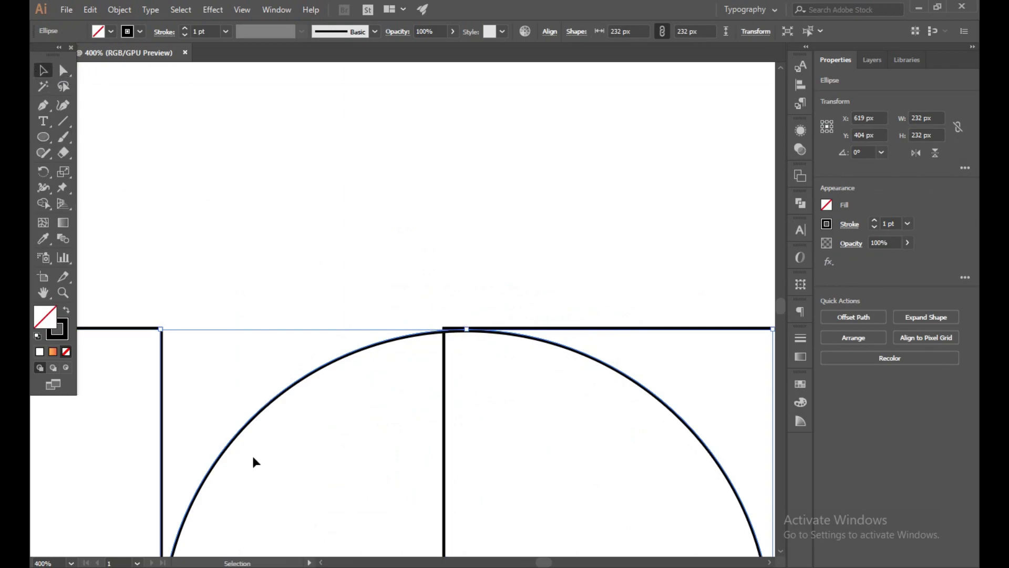
{"action": "scroll", "coordinate": [334, 246], "scroll_direction": "down", "scroll_amount": 2}
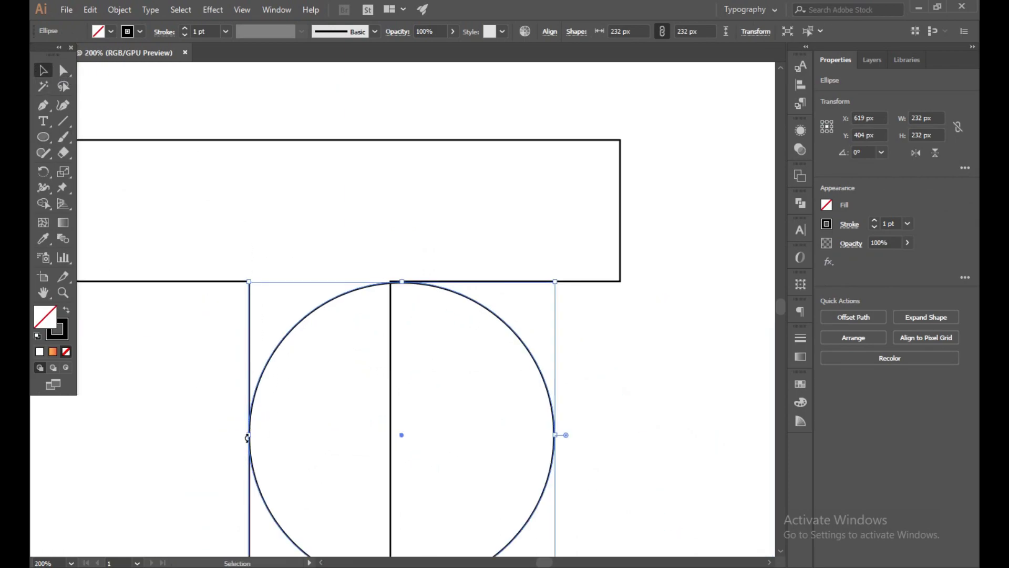
{"action": "scroll", "coordinate": [246, 447], "scroll_direction": "up", "scroll_amount": 1}
{"action": "scroll", "coordinate": [246, 450], "scroll_direction": "up", "scroll_amount": 2}
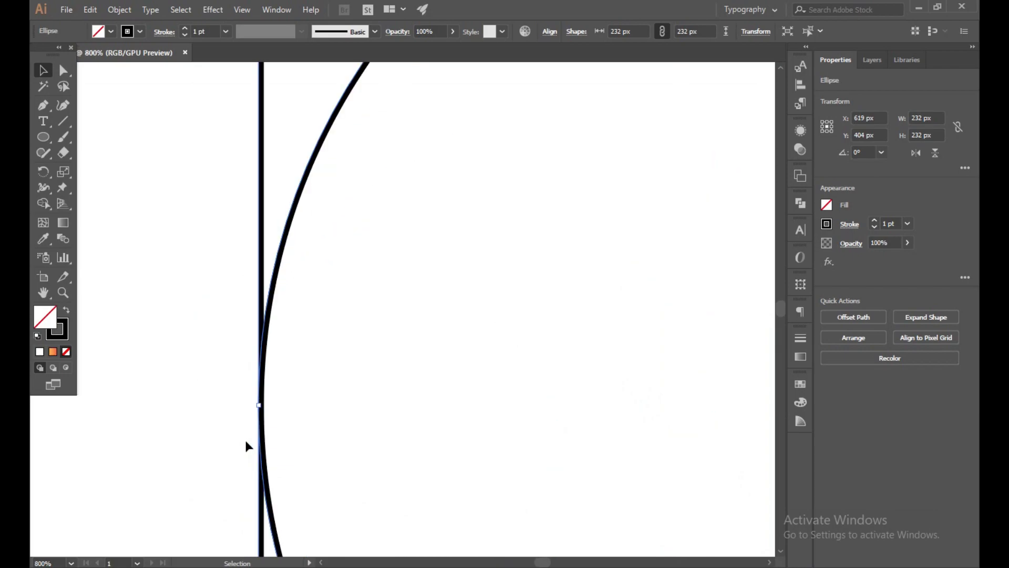
{"action": "key", "text": "a"}
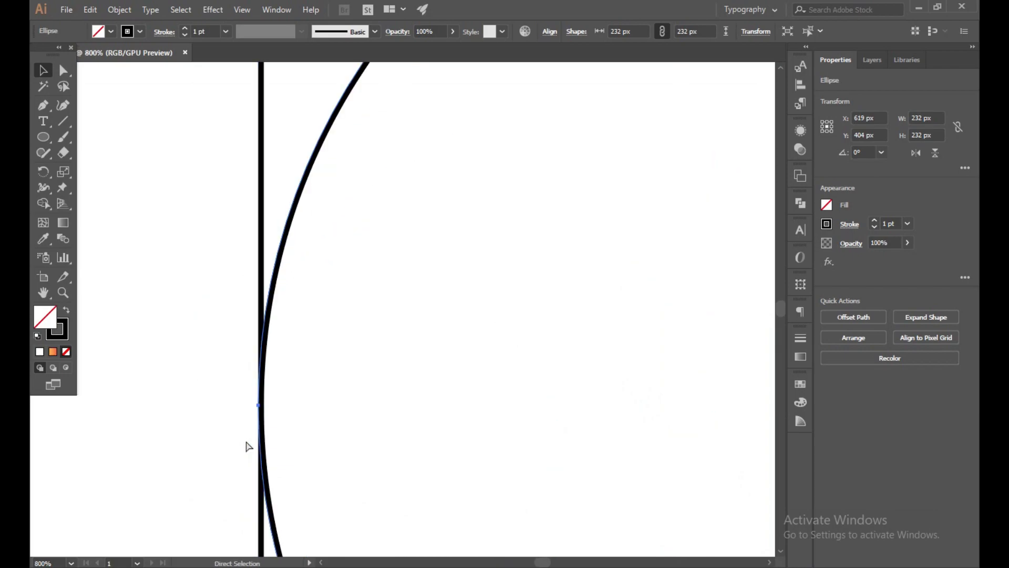
{"action": "key", "text": "ctrl+y"}
{"action": "scroll", "coordinate": [431, 340], "scroll_direction": "up", "scroll_amount": 4}
{"action": "scroll", "coordinate": [467, 330], "scroll_direction": "down", "scroll_amount": 5}
{"action": "key", "text": "space"}
{"action": "left_click_drag", "start_coordinate": [584, 223], "coordinate": [309, 455]}
{"action": "scroll", "coordinate": [503, 153], "scroll_direction": "up", "scroll_amount": 7}
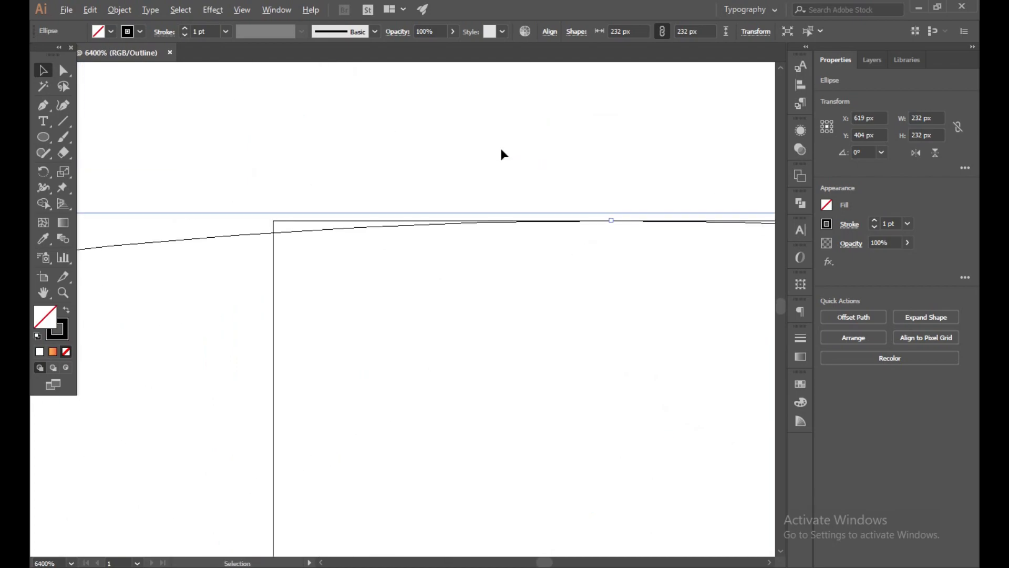
{"action": "left_click", "coordinate": [465, 300]}
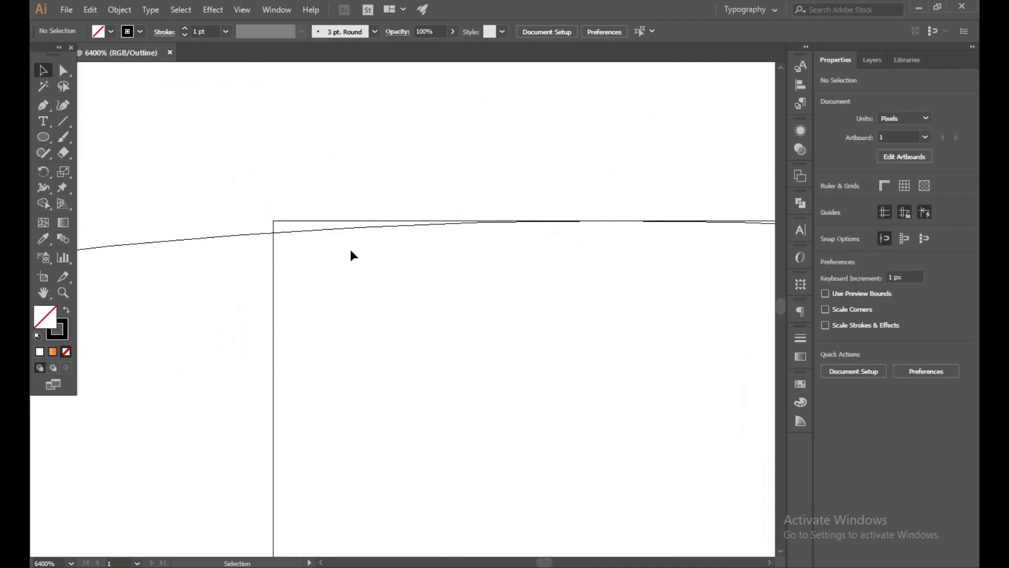
{"action": "scroll", "coordinate": [352, 251], "scroll_direction": "down", "scroll_amount": 2}
{"action": "scroll", "coordinate": [350, 250], "scroll_direction": "down", "scroll_amount": 1}
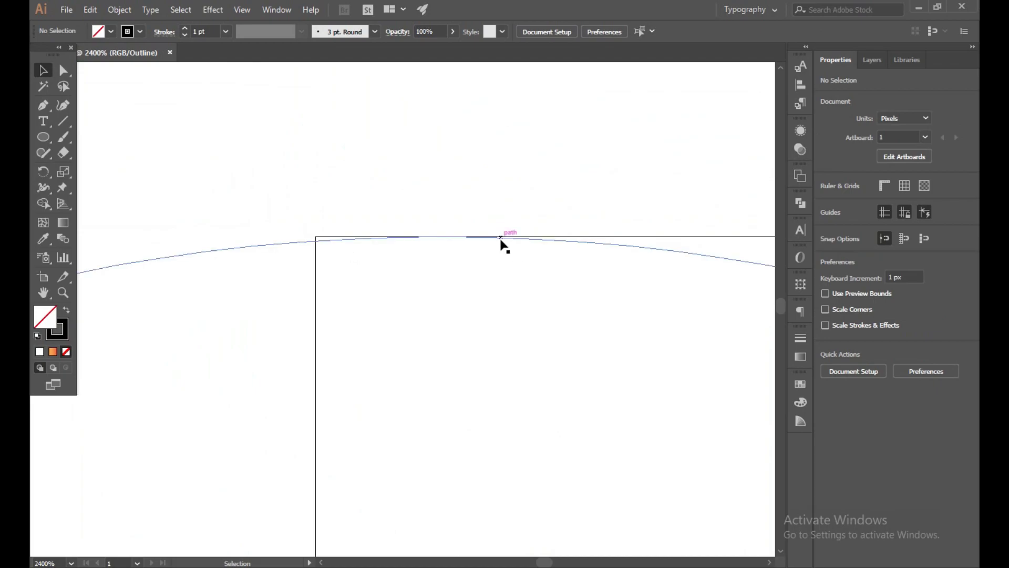
{"action": "key", "text": "a"}
{"action": "key", "text": "ctrl+y"}
{"action": "key", "text": "v"}
{"action": "scroll", "coordinate": [439, 315], "scroll_direction": "down", "scroll_amount": 1}
{"action": "scroll", "coordinate": [434, 296], "scroll_direction": "down", "scroll_amount": 2}
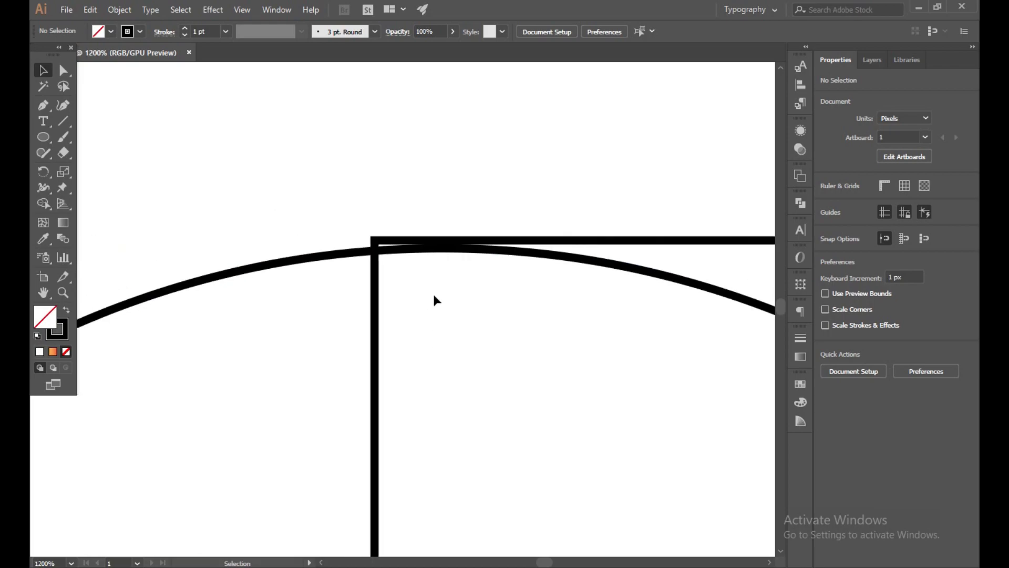
{"action": "scroll", "coordinate": [434, 296], "scroll_direction": "down", "scroll_amount": 5}
{"action": "scroll", "coordinate": [441, 289], "scroll_direction": "up", "scroll_amount": 2}
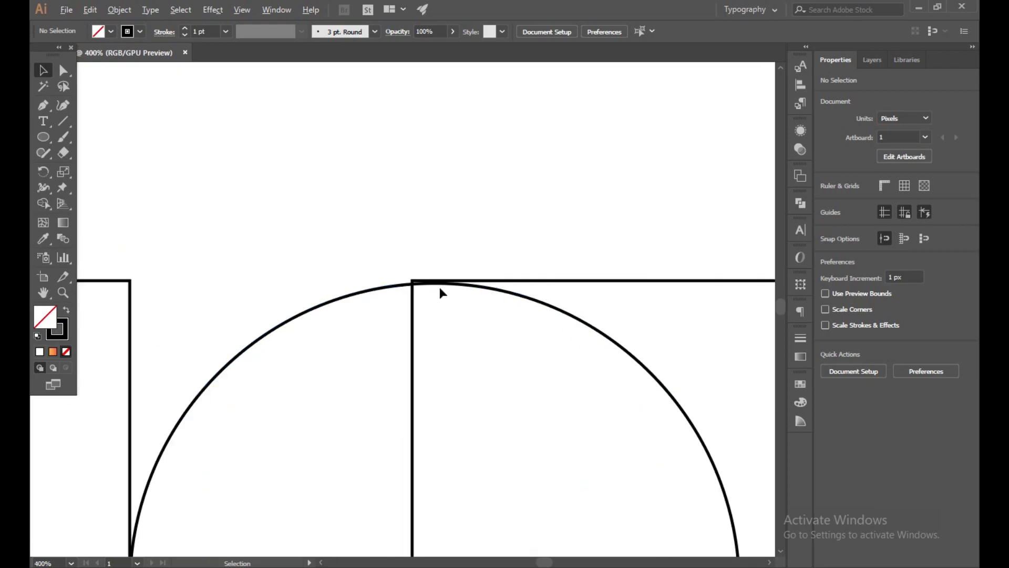
{"action": "scroll", "coordinate": [429, 283], "scroll_direction": "up", "scroll_amount": 1}
{"action": "scroll", "coordinate": [448, 288], "scroll_direction": "up", "scroll_amount": 4}
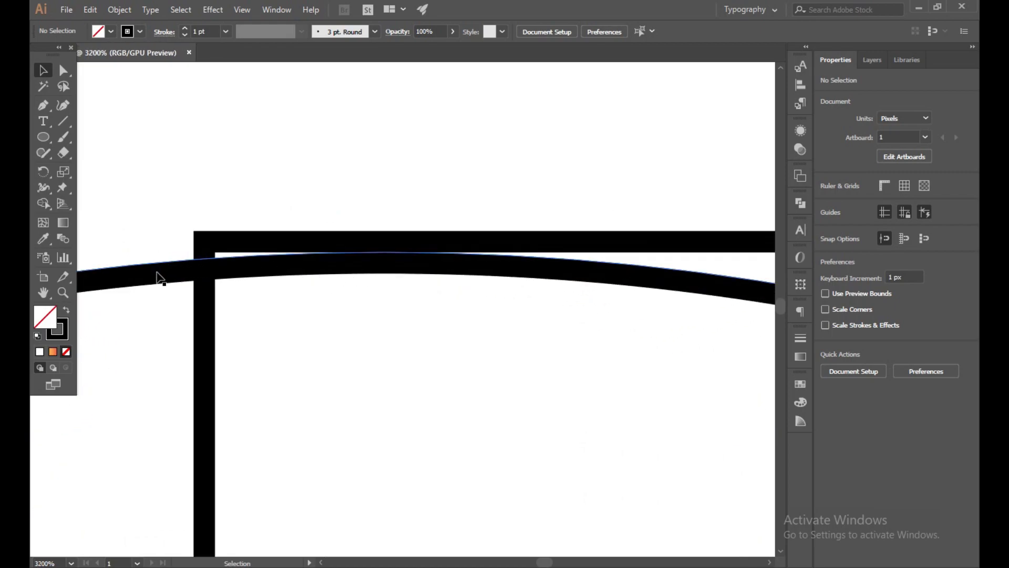
- In outline view, stretch the circle's top slightly upward to about 232.28 px high so it passes through the T's right inner corner
{"action": "key", "text": "a"}
{"action": "key", "text": "ctrl+y"}
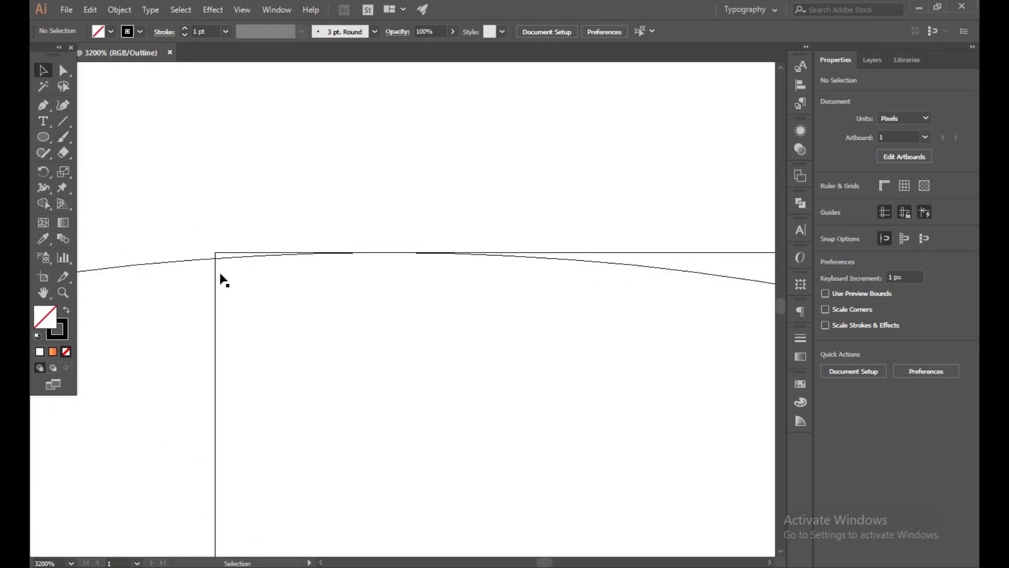
{"action": "left_click", "coordinate": [188, 263]}
{"action": "left_click_drag", "start_coordinate": [383, 253], "coordinate": [385, 246]}
{"action": "left_click", "coordinate": [383, 266]}
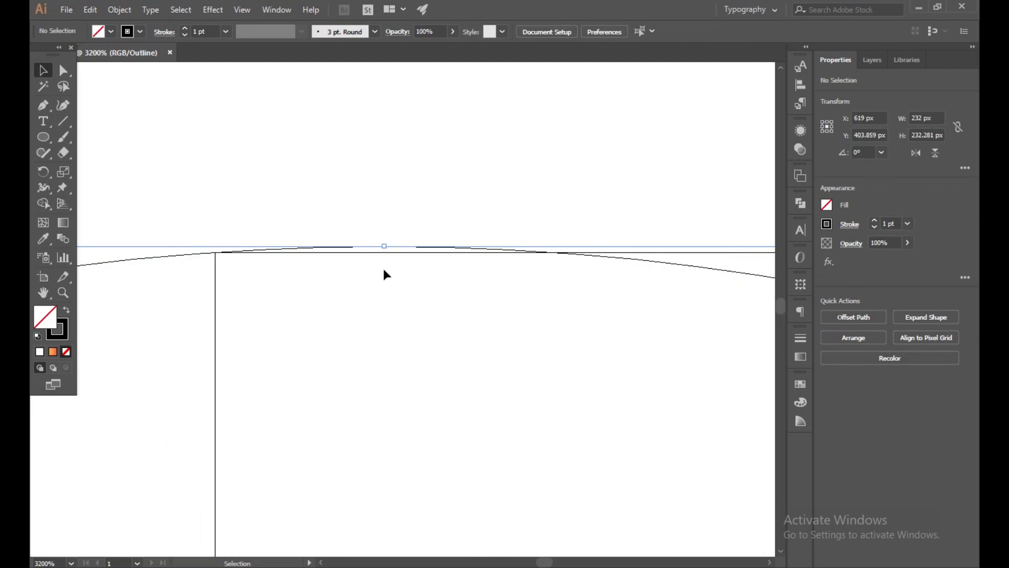
- Compare preview and outline views to check the circle's crossing at the T's right inner corner
{"action": "key", "text": "a"}
{"action": "key", "text": "ctrl+y"}
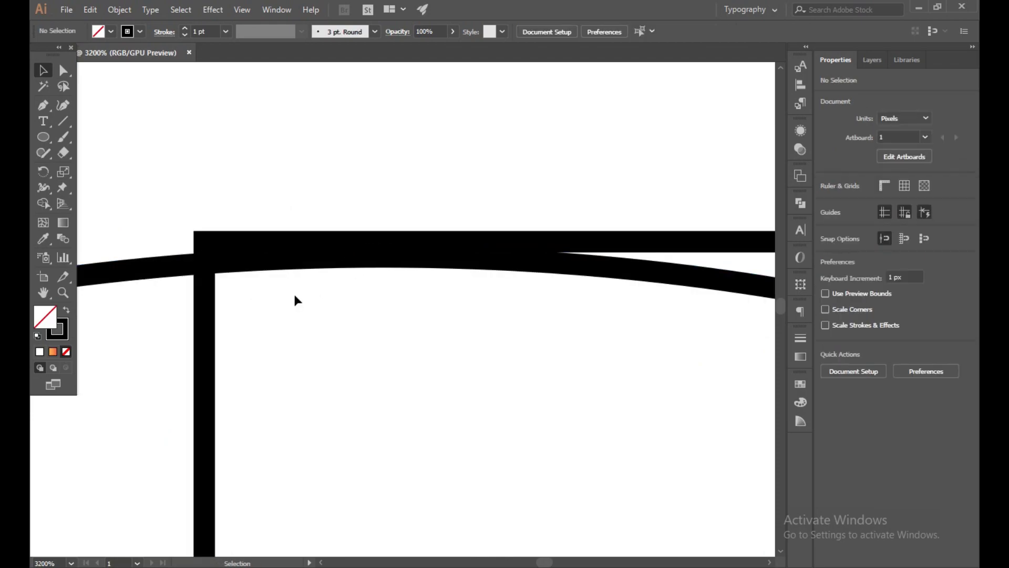
{"action": "key", "text": "v"}
{"action": "key", "text": "ctrl+y"}
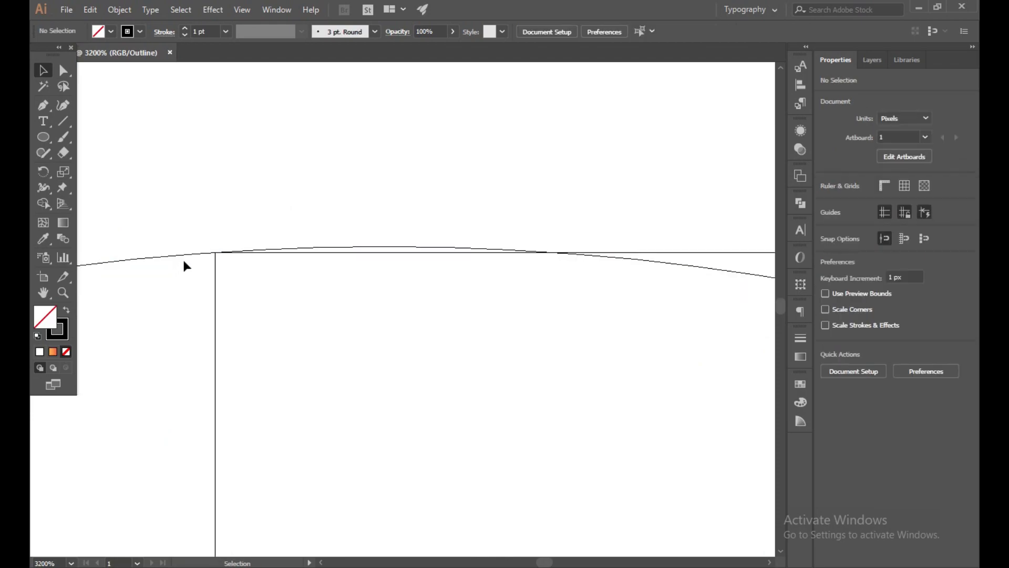
{"action": "scroll", "coordinate": [209, 263], "scroll_direction": "up", "scroll_amount": 4}
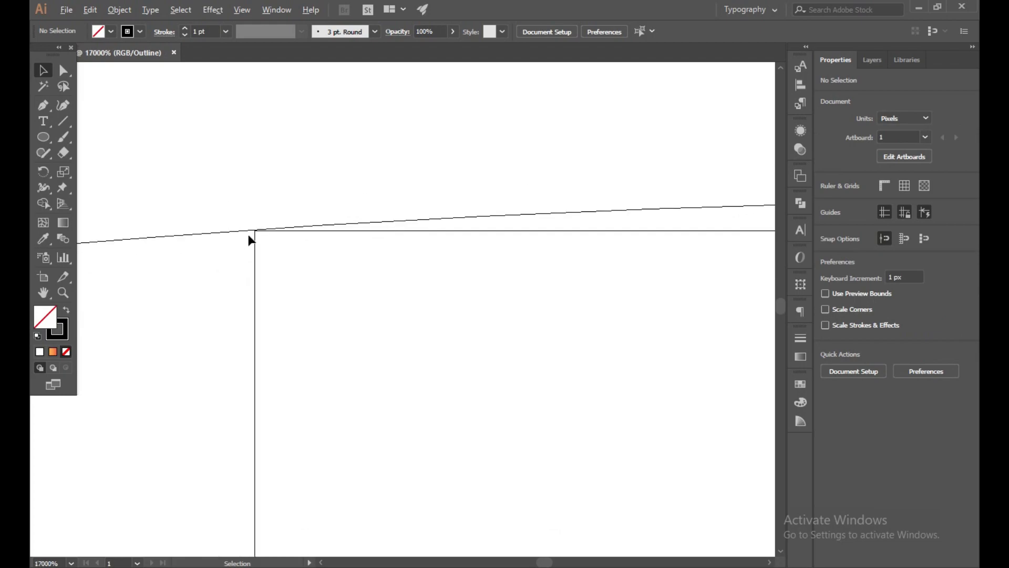
{"action": "scroll", "coordinate": [253, 240], "scroll_direction": "down", "scroll_amount": 3}
{"action": "scroll", "coordinate": [255, 244], "scroll_direction": "down", "scroll_amount": 10}
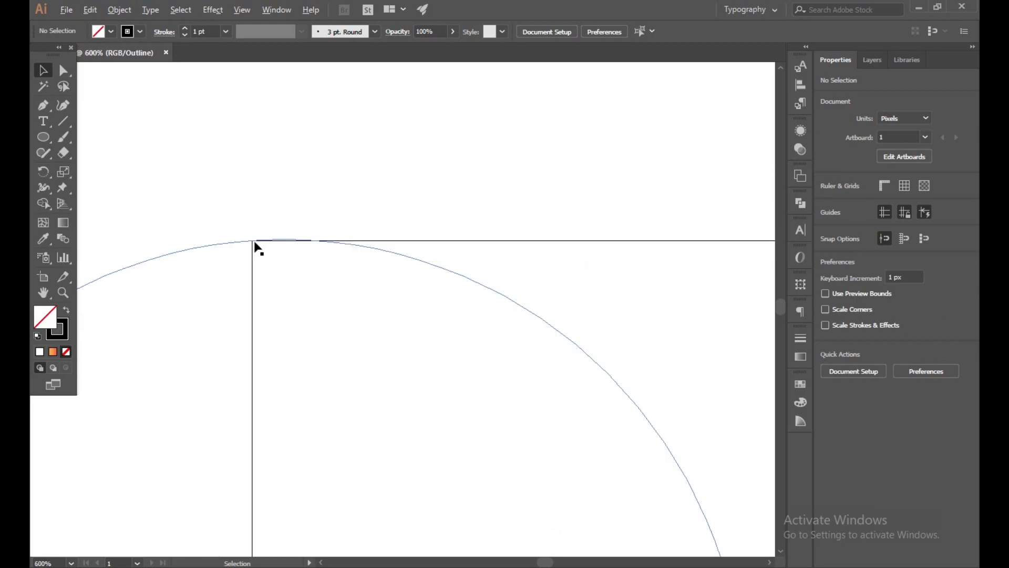
{"action": "left_click_drag", "start_coordinate": [398, 302], "coordinate": [573, 301]}
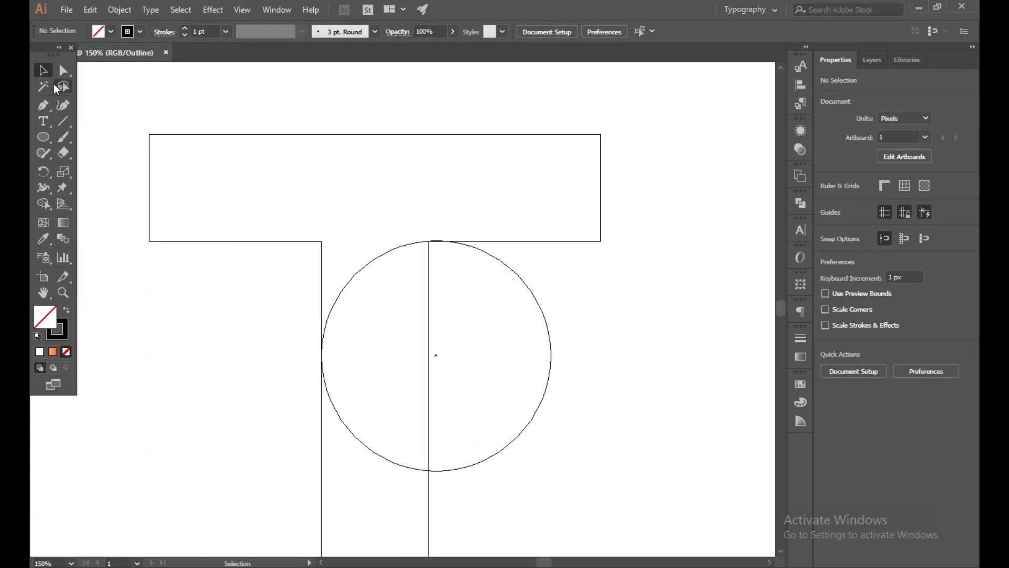
- Duplicate the circle in place and move the copy straight up until its top meets the crossbar's upper edge
{"action": "left_click", "coordinate": [549, 339]}
{"action": "left_click", "coordinate": [97, 12]}
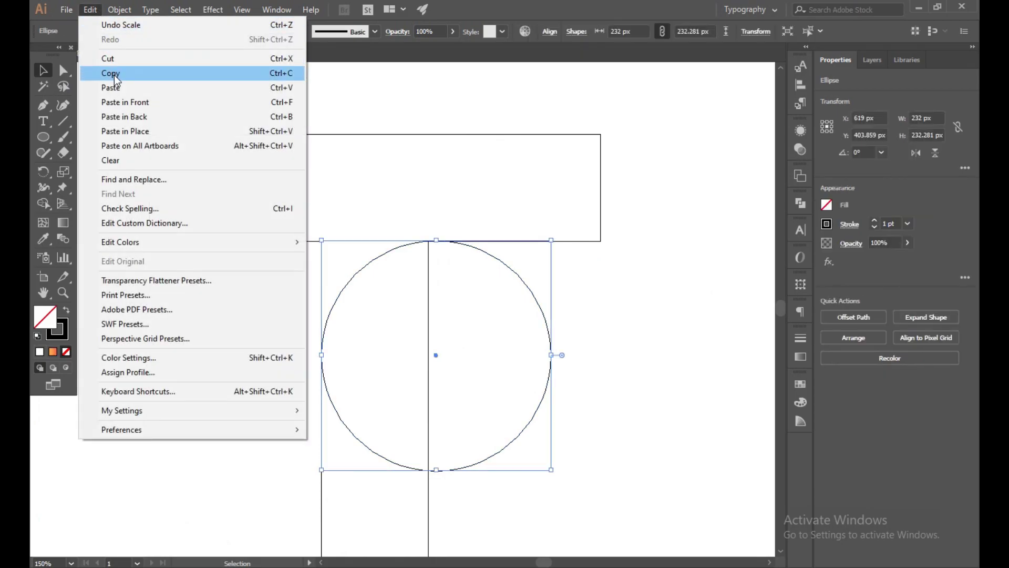
{"action": "left_click", "coordinate": [114, 75]}
{"action": "left_click", "coordinate": [100, 12]}
{"action": "left_click", "coordinate": [147, 135]}
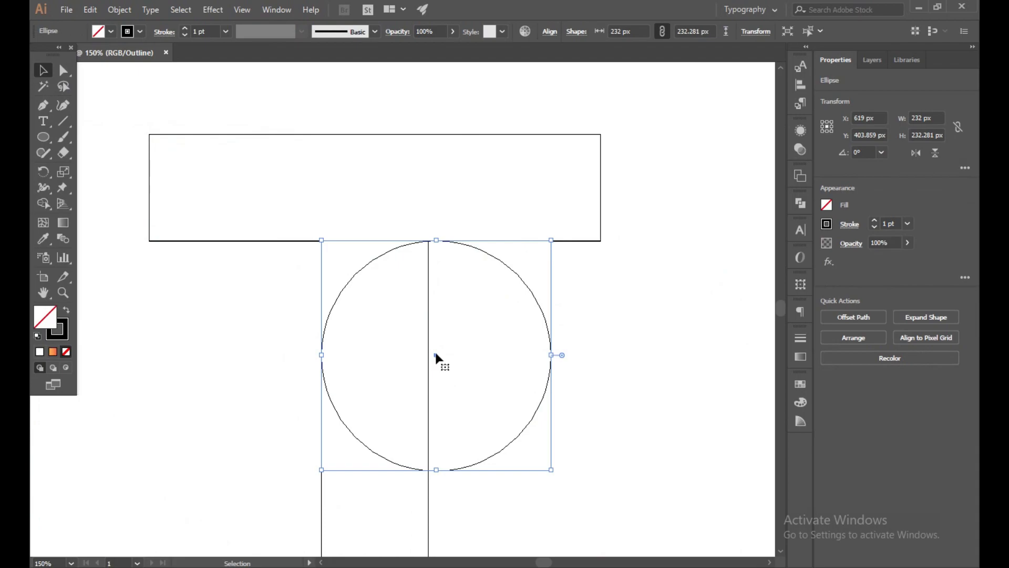
{"action": "left_click_drag", "start_coordinate": [435, 356], "coordinate": [445, 249]}
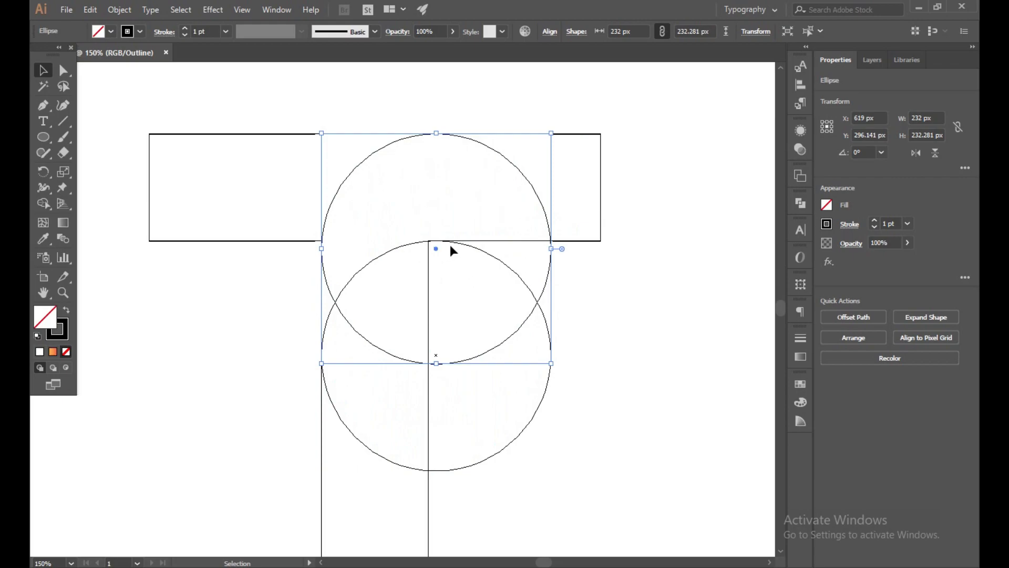
- Examine in outline and preview views how the upper circle meets the crossbar's upper edge and the stem's left edge
{"action": "left_click", "coordinate": [712, 287]}
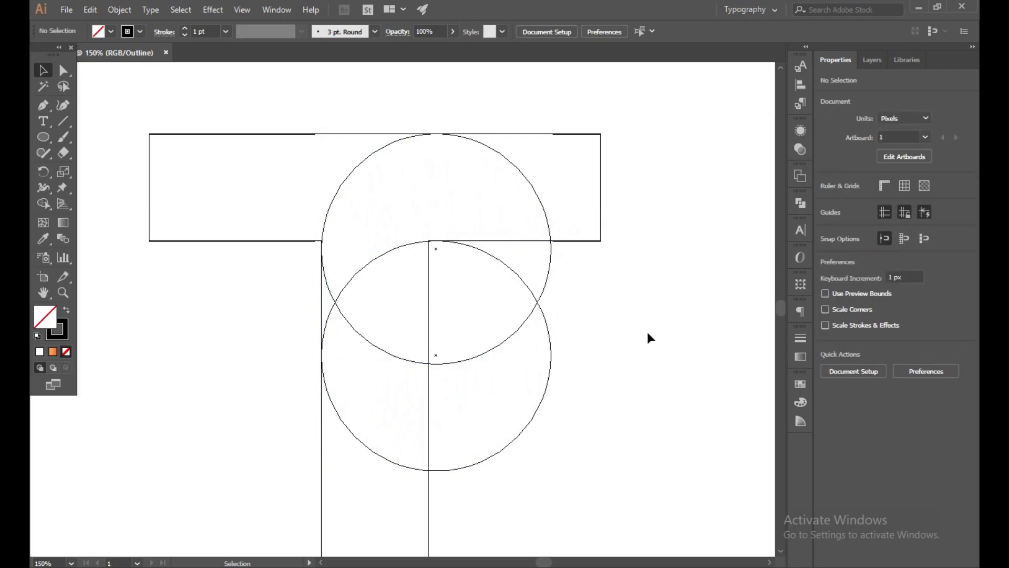
{"action": "scroll", "coordinate": [342, 234], "scroll_direction": "up", "scroll_amount": 6}
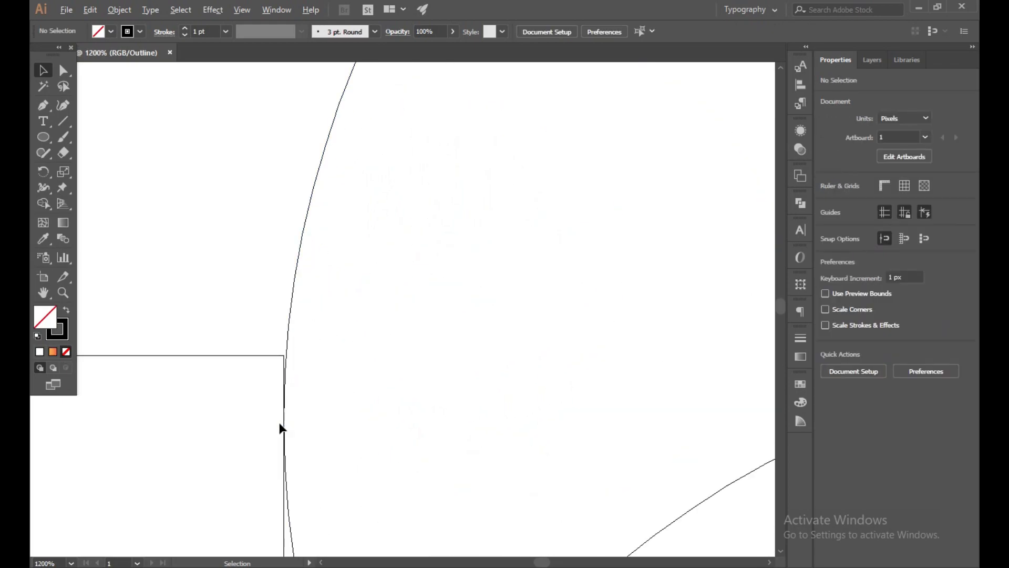
{"action": "scroll", "coordinate": [300, 461], "scroll_direction": "down", "scroll_amount": 6}
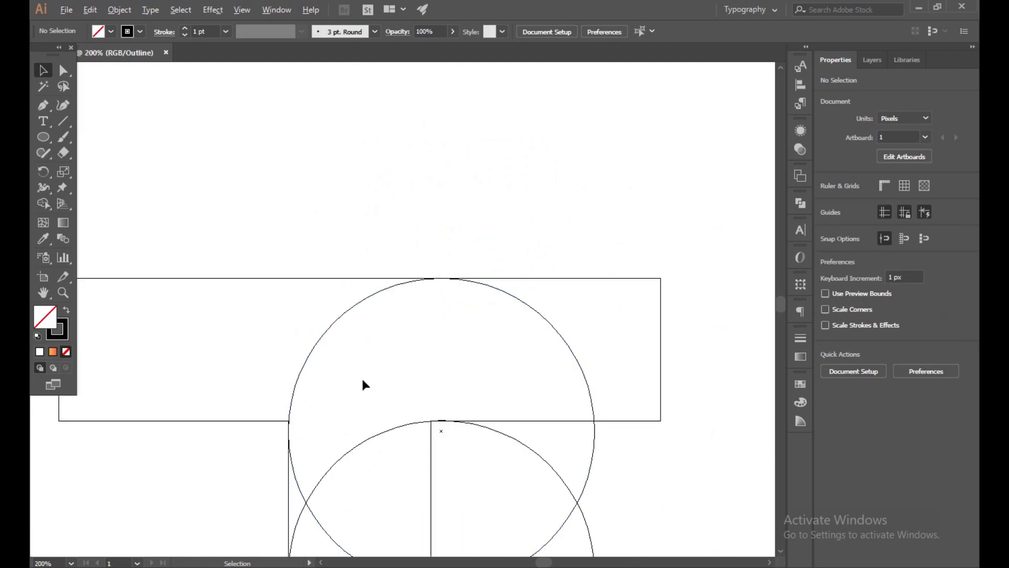
{"action": "scroll", "coordinate": [436, 257], "scroll_direction": "up", "scroll_amount": 3}
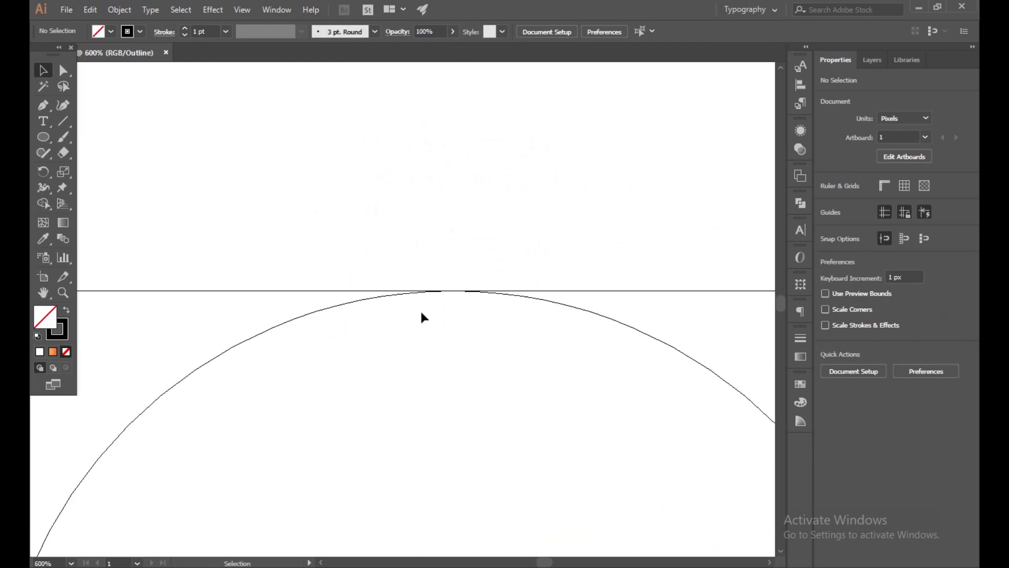
{"action": "key", "text": "ctrl+y"}
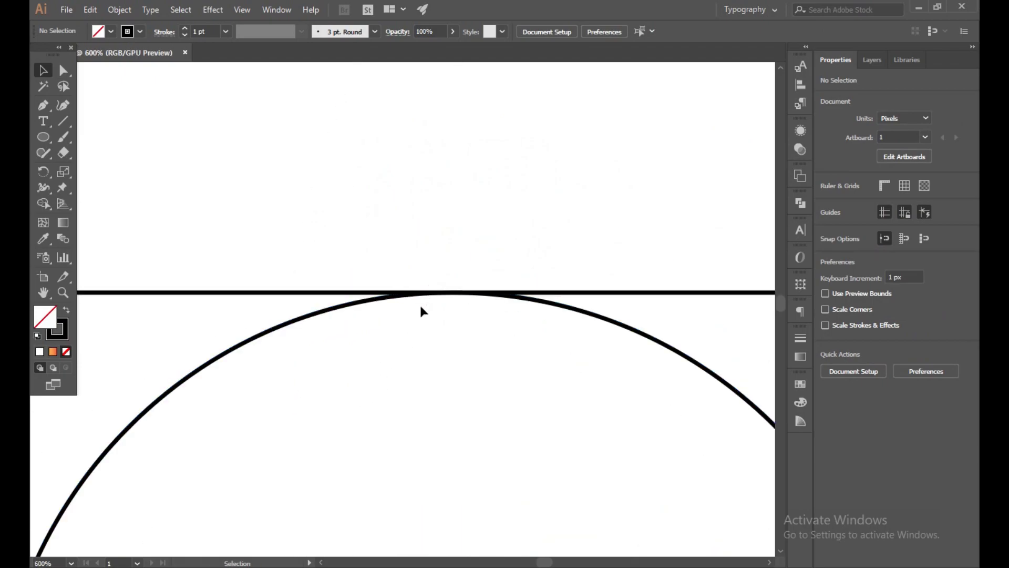
{"action": "scroll", "coordinate": [419, 310], "scroll_direction": "up", "scroll_amount": 4}
{"action": "scroll", "coordinate": [419, 319], "scroll_direction": "down", "scroll_amount": 7}
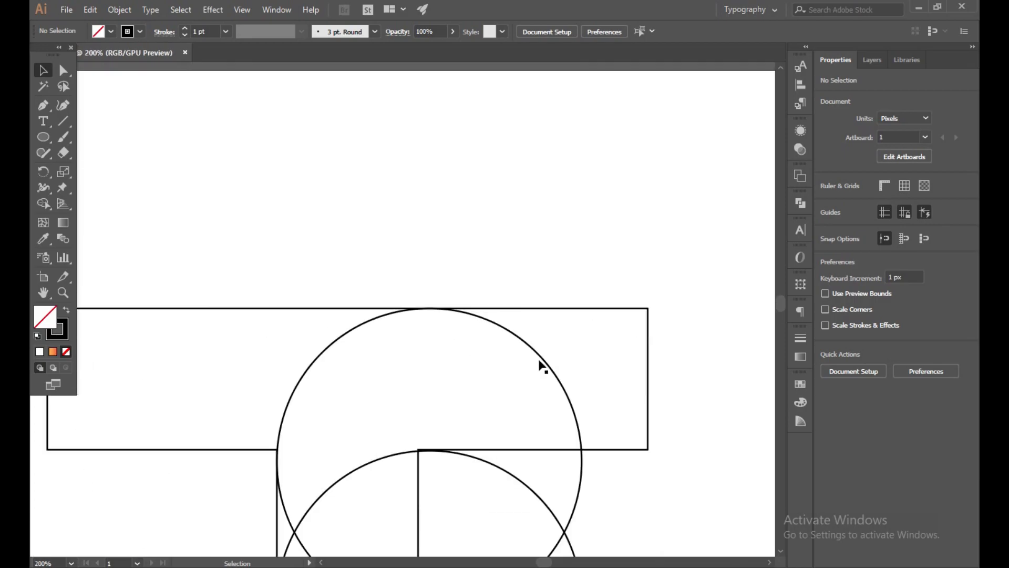
- Copy the upper circle in place and enlarge the copy from its top so it extends slightly above the crossbar
{"action": "left_click", "coordinate": [543, 358]}
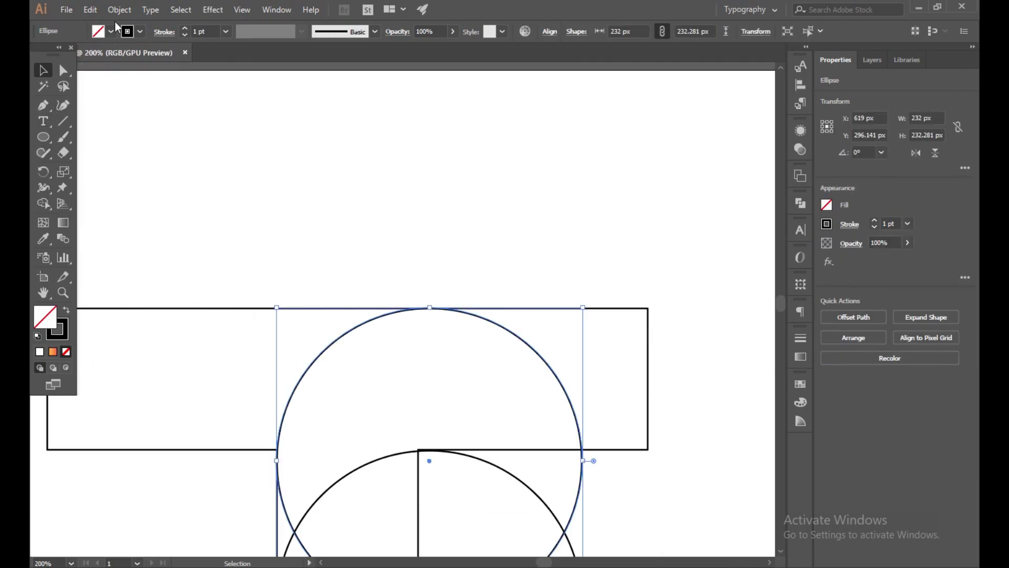
{"action": "left_click", "coordinate": [93, 11]}
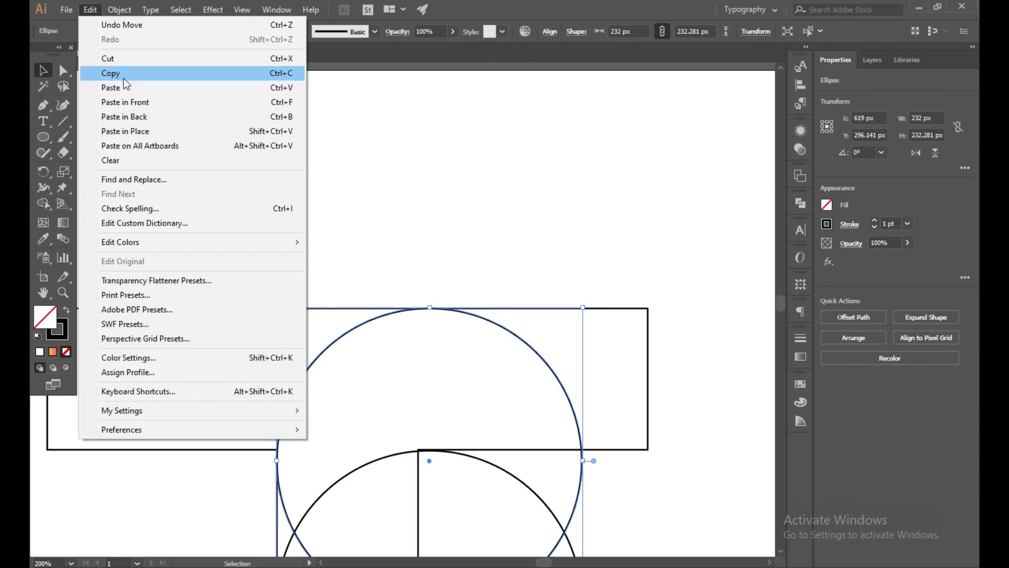
{"action": "left_click", "coordinate": [124, 74]}
{"action": "left_click", "coordinate": [90, 10]}
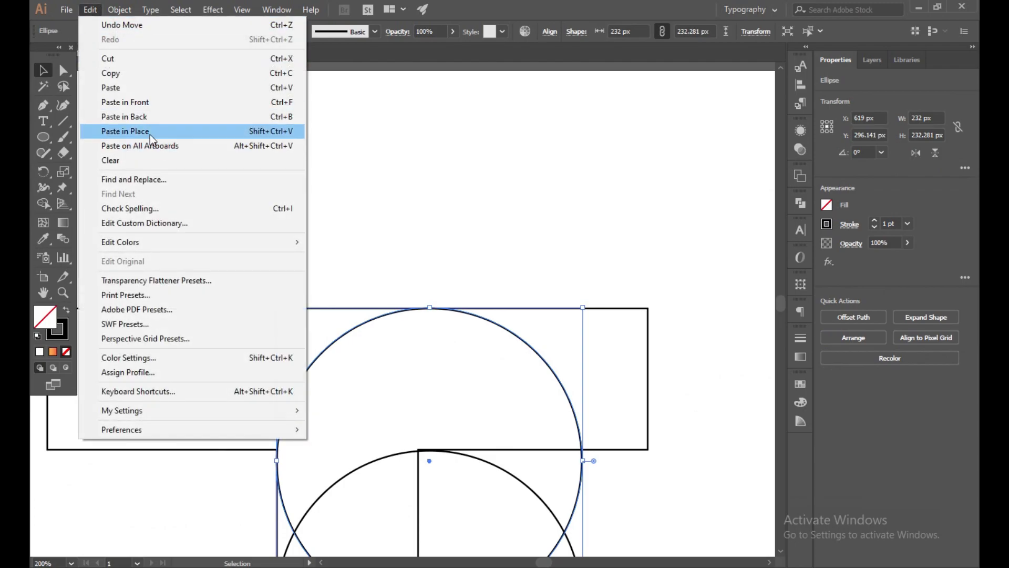
{"action": "left_click", "coordinate": [150, 135]}
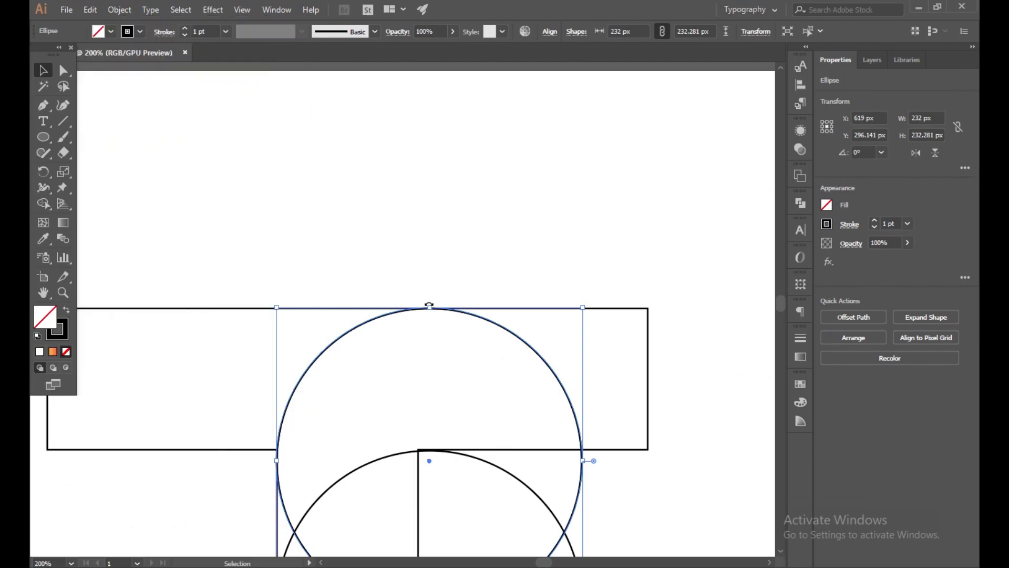
{"action": "left_click_drag", "start_coordinate": [432, 307], "coordinate": [437, 285]}
{"action": "left_click", "coordinate": [408, 263]}
{"action": "scroll", "coordinate": [408, 263], "scroll_direction": "down", "scroll_amount": 3}
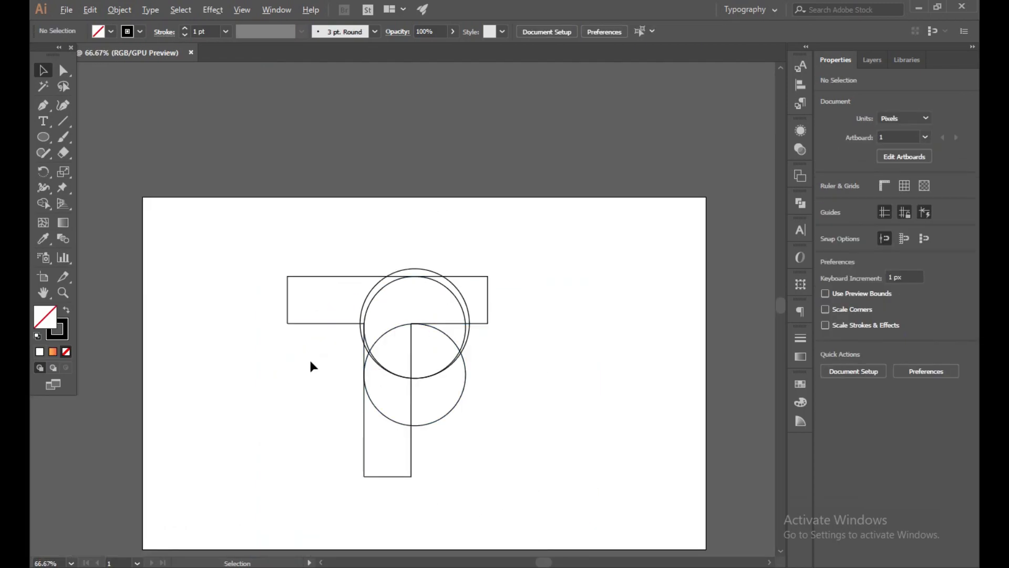
- Select all the artwork and use Shape Builder to remove the left corner slivers and the larger circle's overhang above the crossbar
{"action": "scroll", "coordinate": [310, 361], "scroll_direction": "up", "scroll_amount": 3}
{"action": "key", "text": "a"}
{"action": "key", "text": "ctrl+a"}
{"action": "key", "text": "v"}
{"action": "left_click_drag", "start_coordinate": [575, 309], "coordinate": [523, 304]}
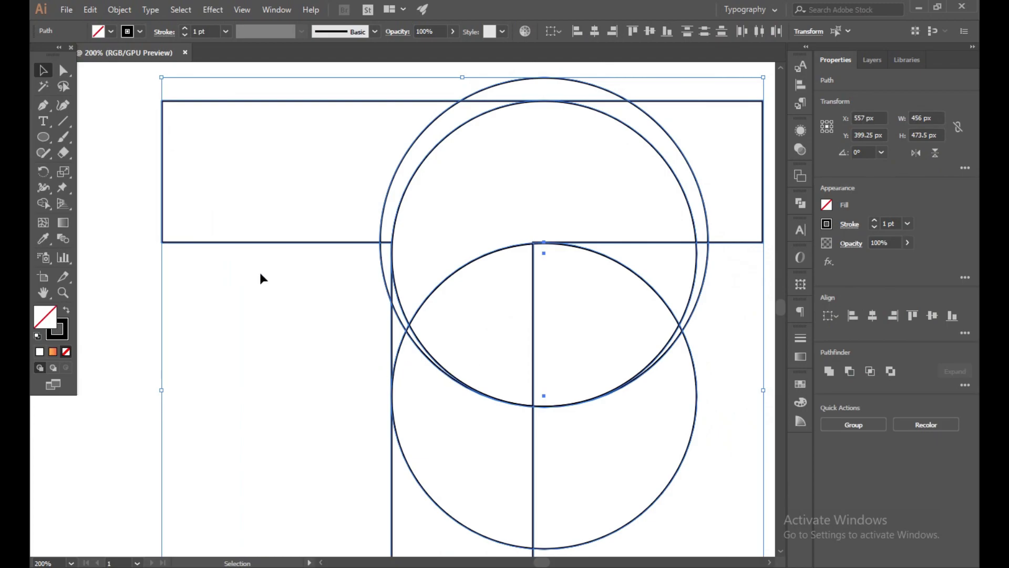
{"action": "left_click", "coordinate": [42, 206]}
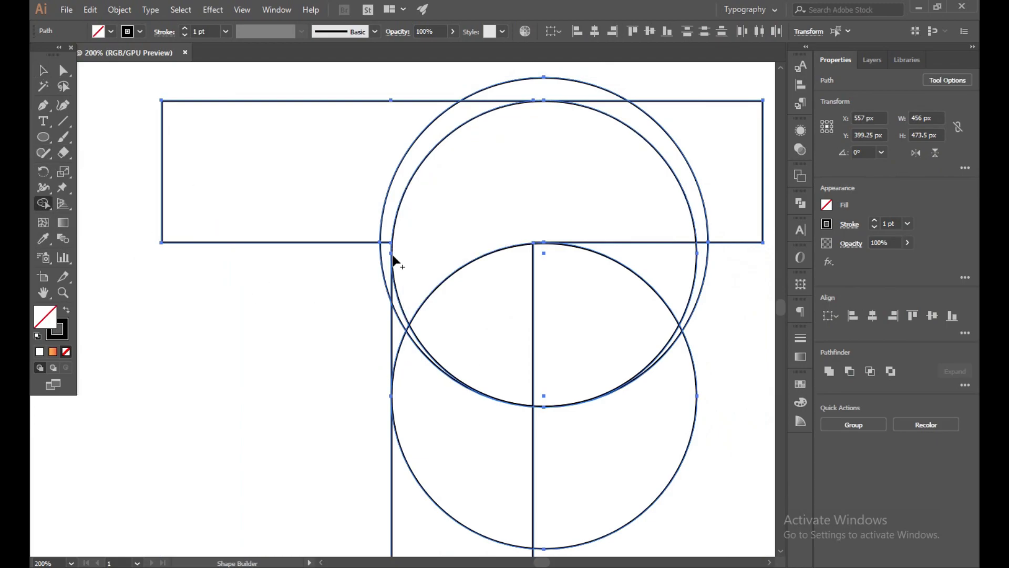
{"action": "left_click_drag", "start_coordinate": [372, 287], "coordinate": [387, 234]}
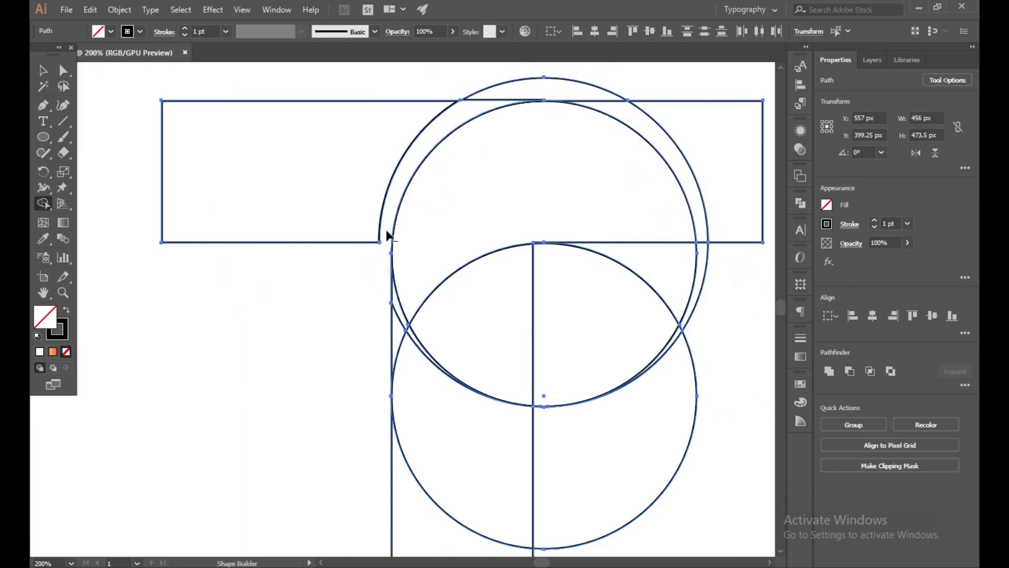
{"action": "left_click_drag", "start_coordinate": [511, 80], "coordinate": [609, 73]}
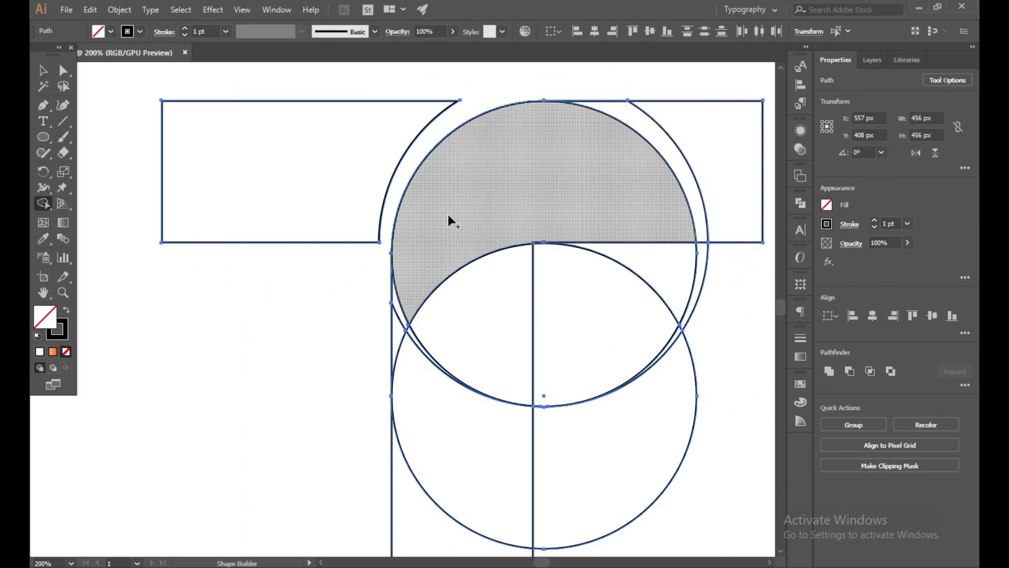
- Merge the upper circle's curved regions with the stem's left edge and the crossbar's right part using Shape Builder
{"action": "mouse_move", "coordinate": [423, 250]}
{"action": "left_mouse_down"}
{"action": "mouse_move", "coordinate": [400, 333]}
{"action": "mouse_move", "coordinate": [430, 297]}
{"action": "left_mouse_up"}
{"action": "left_click_drag", "start_coordinate": [608, 140], "coordinate": [693, 125]}
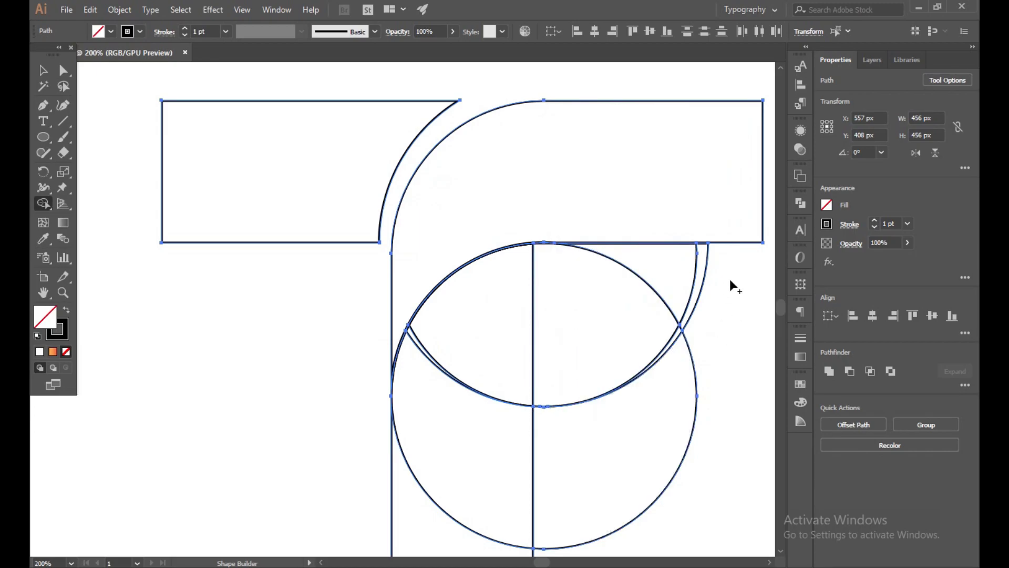
- Remove the leftover circle pieces beside the stem and merge the stem regions beneath the arc, checking the junctions up close
{"action": "mouse_move", "coordinate": [699, 258]}
{"action": "left_mouse_down"}
{"action": "mouse_move", "coordinate": [678, 284]}
{"action": "mouse_move", "coordinate": [620, 484]}
{"action": "mouse_move", "coordinate": [630, 505]}
{"action": "left_mouse_up"}
{"action": "scroll", "coordinate": [548, 421], "scroll_direction": "up", "scroll_amount": 5}
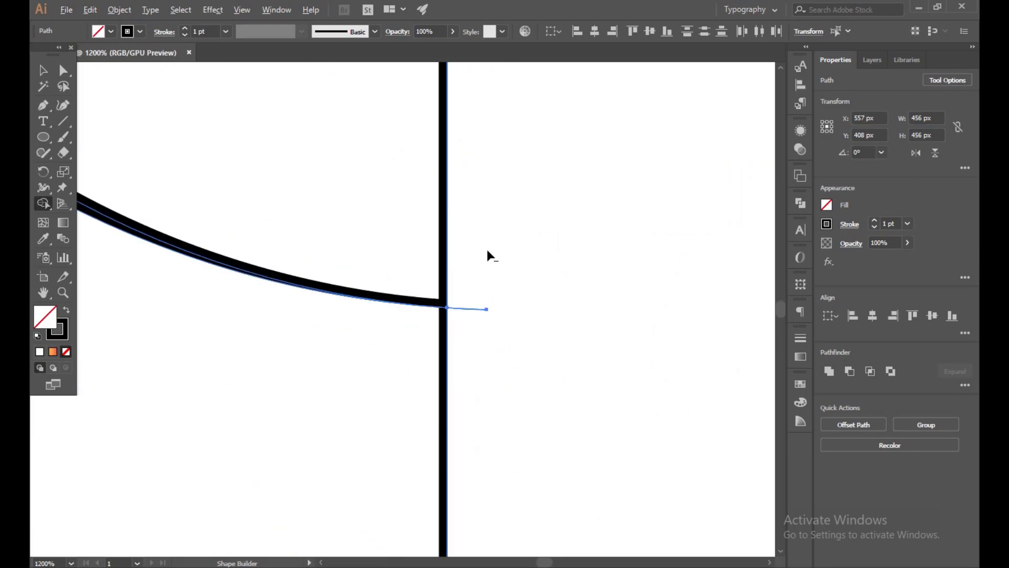
{"action": "scroll", "coordinate": [514, 309], "scroll_direction": "down", "scroll_amount": 6}
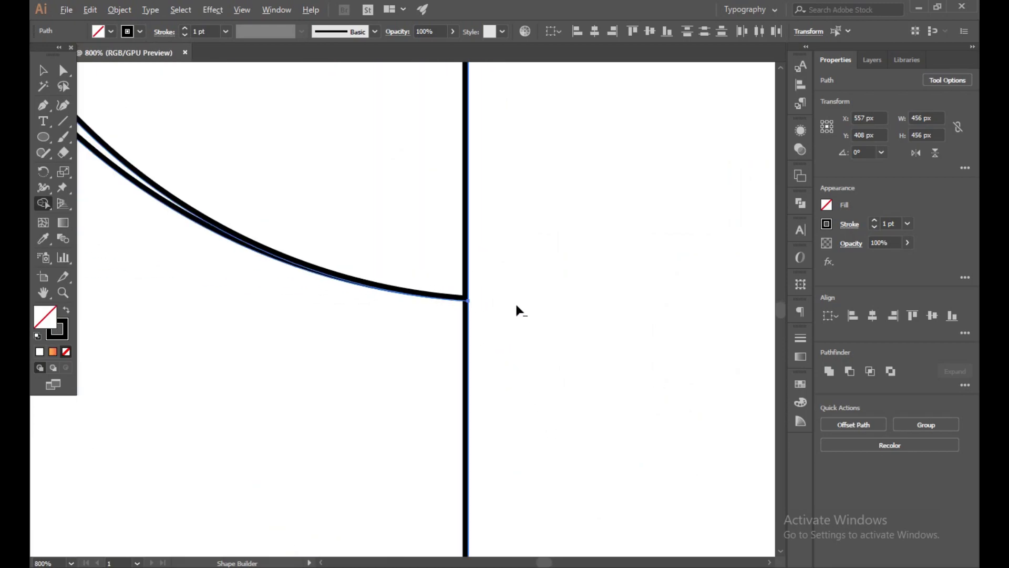
{"action": "mouse_move", "coordinate": [450, 415]}
{"action": "left_mouse_down"}
{"action": "mouse_move", "coordinate": [468, 273]}
{"action": "mouse_move", "coordinate": [495, 223]}
{"action": "left_mouse_up"}
{"action": "scroll", "coordinate": [514, 159], "scroll_direction": "up", "scroll_amount": 6}
{"action": "scroll", "coordinate": [514, 404], "scroll_direction": "up", "scroll_amount": 4}
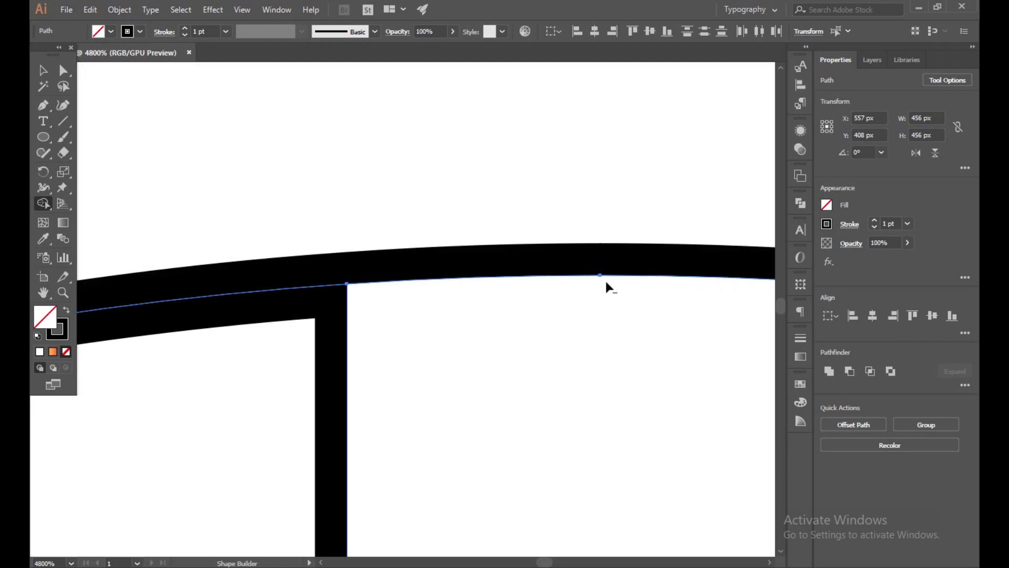
{"action": "scroll", "coordinate": [576, 378], "scroll_direction": "down", "scroll_amount": 4}
{"action": "scroll", "coordinate": [604, 365], "scroll_direction": "up", "scroll_amount": 3}
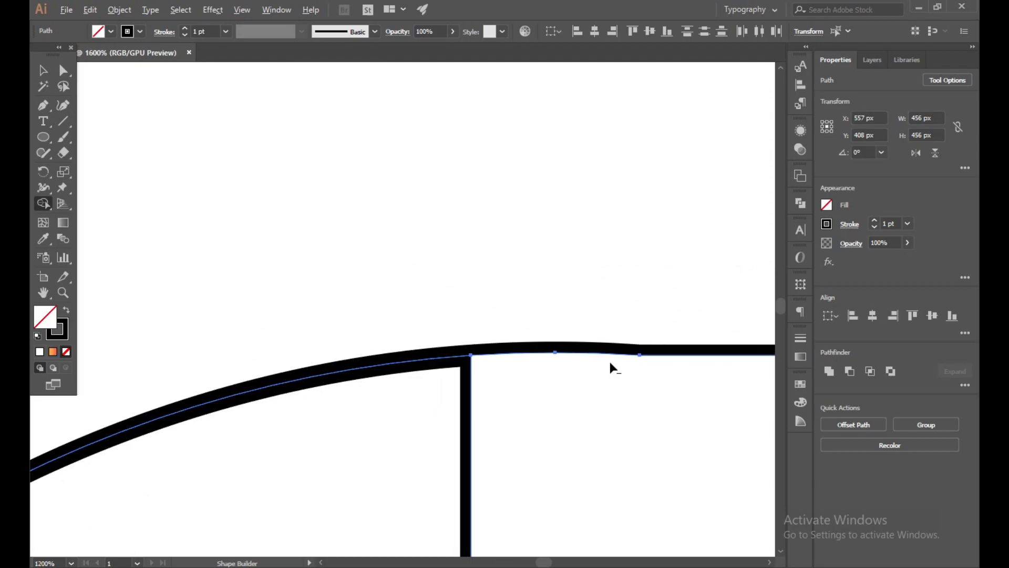
{"action": "scroll", "coordinate": [609, 360], "scroll_direction": "down", "scroll_amount": 6}
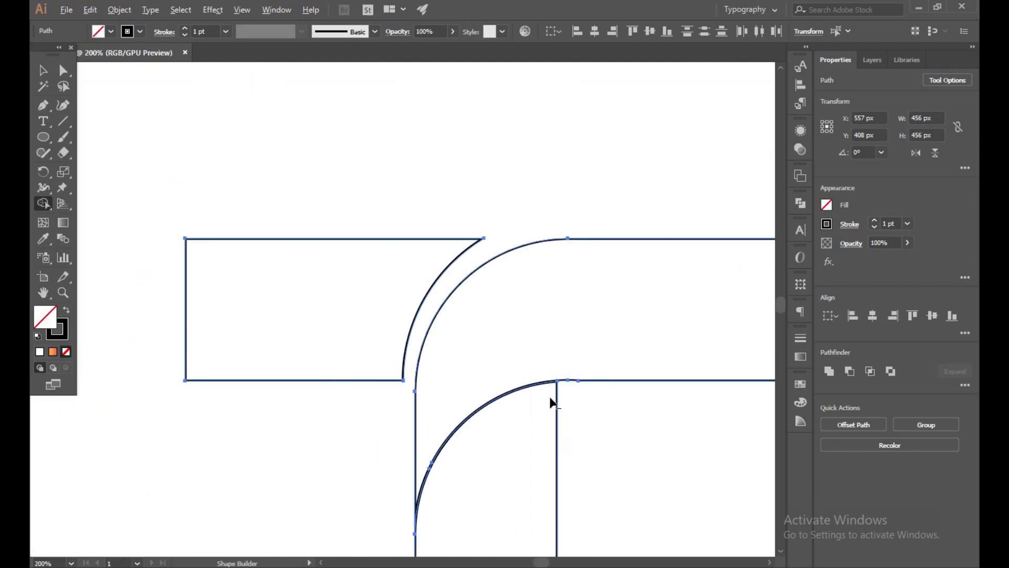
{"action": "scroll", "coordinate": [607, 302], "scroll_direction": "down", "scroll_amount": 1}
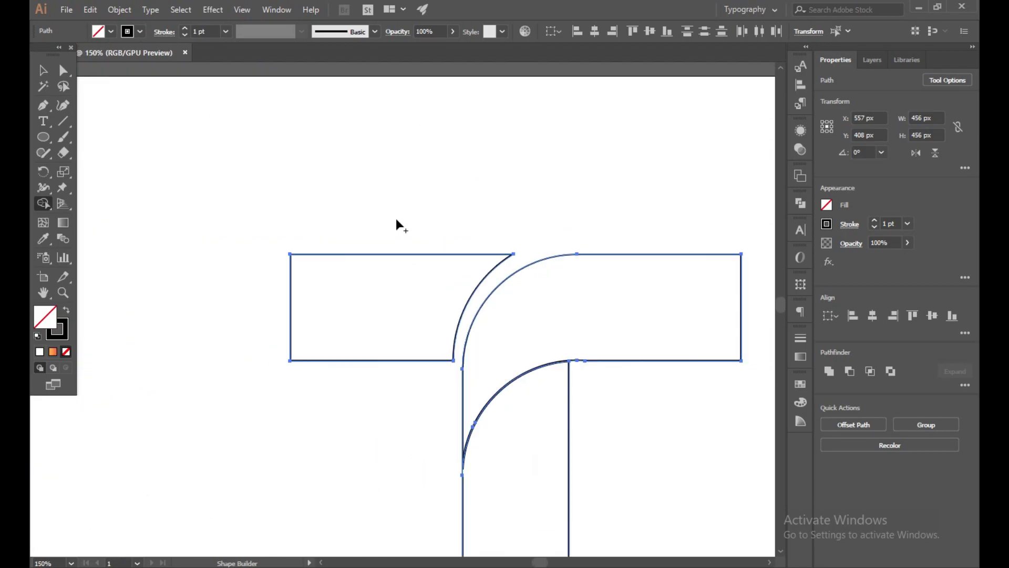
- Round the left arm's lower-left corner and the right arm's upper-right corner fully, using a 108 px corner radius on the right arm
{"action": "key", "text": "v"}
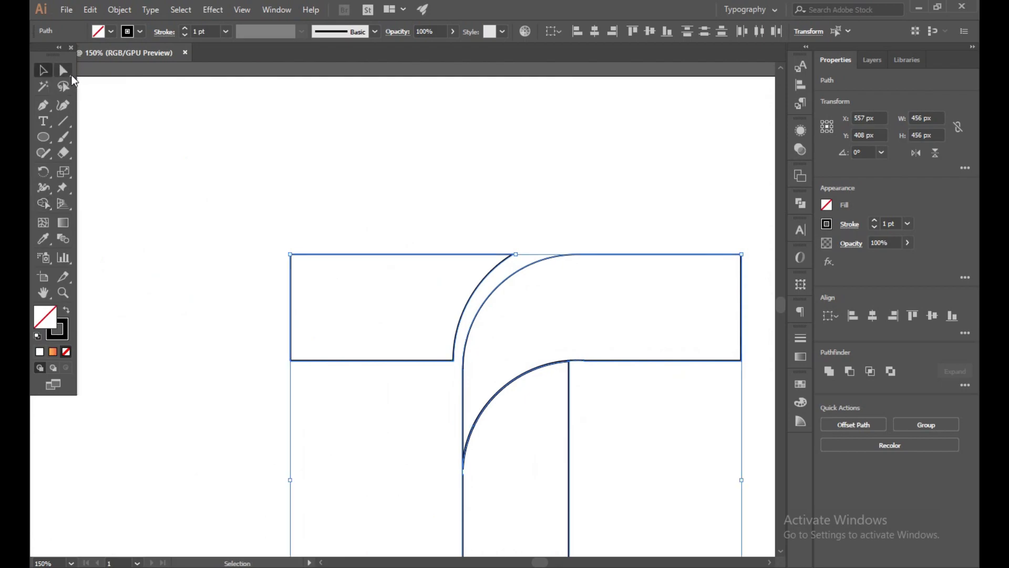
{"action": "left_click", "coordinate": [63, 70]}
{"action": "left_click_drag", "start_coordinate": [260, 350], "coordinate": [337, 391]}
{"action": "left_click_drag", "start_coordinate": [300, 351], "coordinate": [444, 158]}
{"action": "left_click_drag", "start_coordinate": [712, 213], "coordinate": [773, 296]}
{"action": "left_click_drag", "start_coordinate": [734, 264], "coordinate": [617, 413]}
{"action": "scroll", "coordinate": [687, 402], "scroll_direction": "down", "scroll_amount": 2}
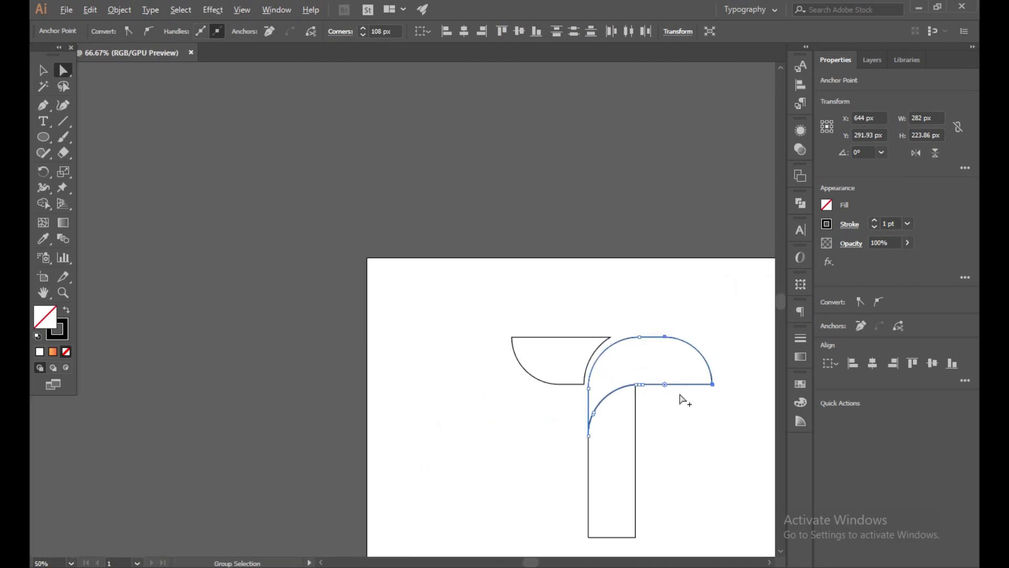
- Round the stem's lower-left corner fully to match the rounded arms of the T
{"action": "left_click_drag", "start_coordinate": [437, 413], "coordinate": [622, 331]}
{"action": "left_click", "coordinate": [458, 422]}
{"action": "left_click", "coordinate": [626, 331]}
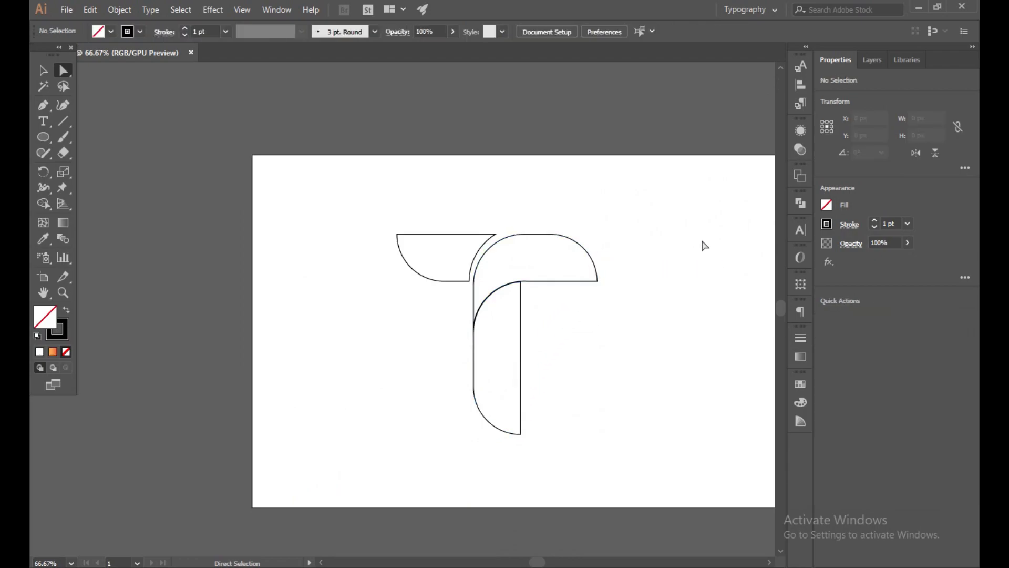
- Select the whole stem shape with the Selection tool
{"action": "scroll", "coordinate": [638, 299], "scroll_direction": "up", "scroll_amount": 2}
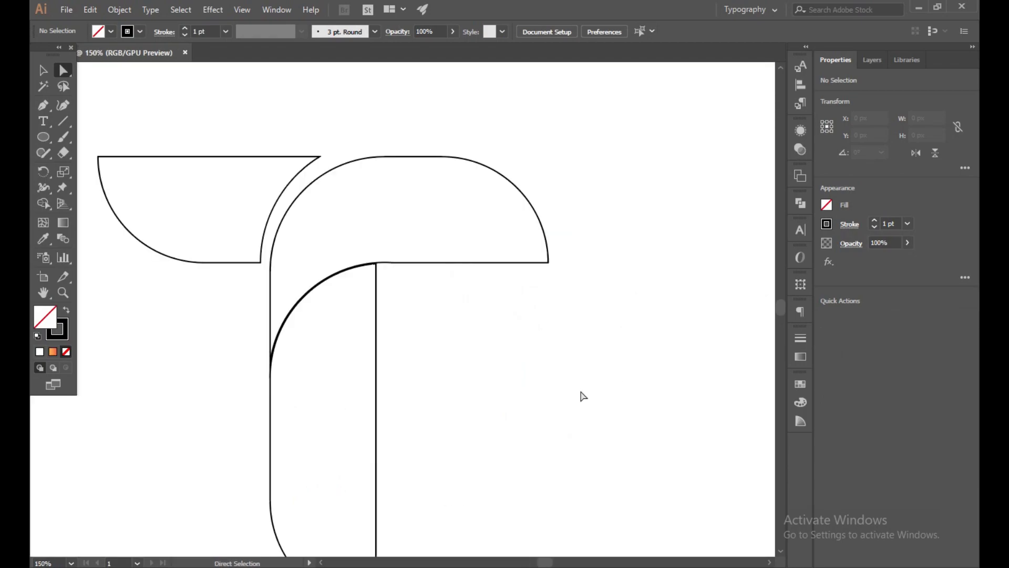
{"action": "left_click", "coordinate": [43, 71]}
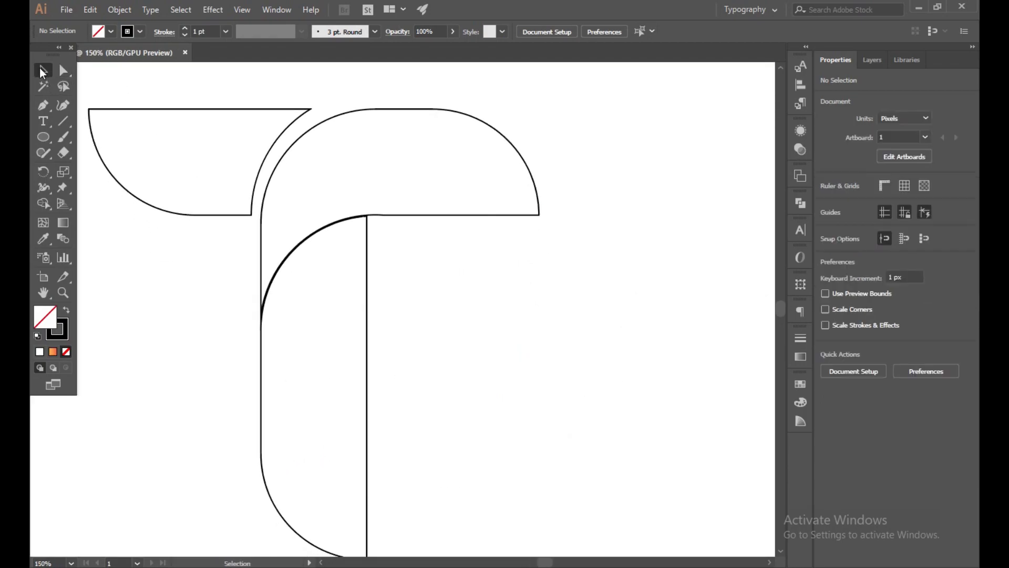
{"action": "left_click", "coordinate": [367, 325]}
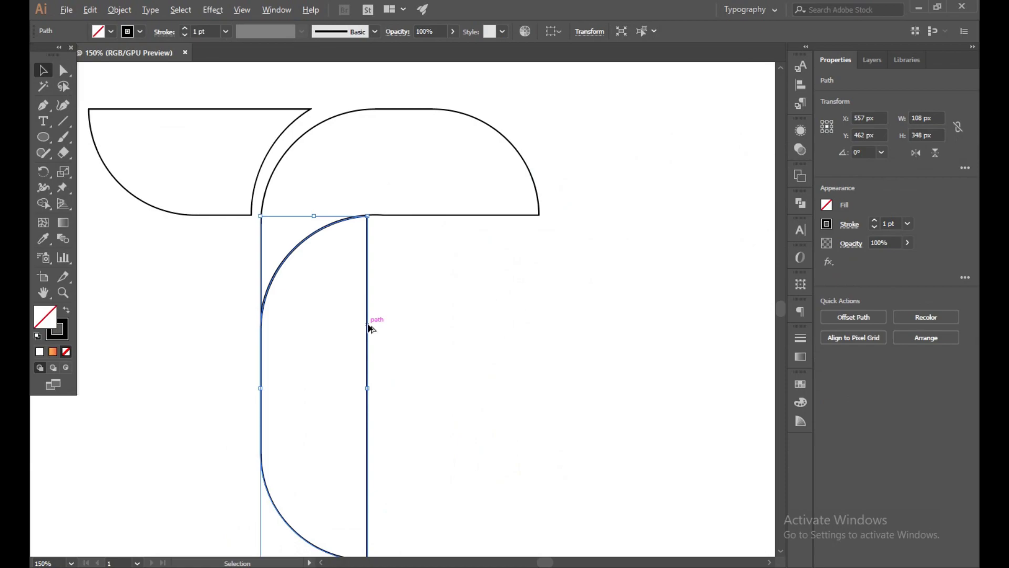
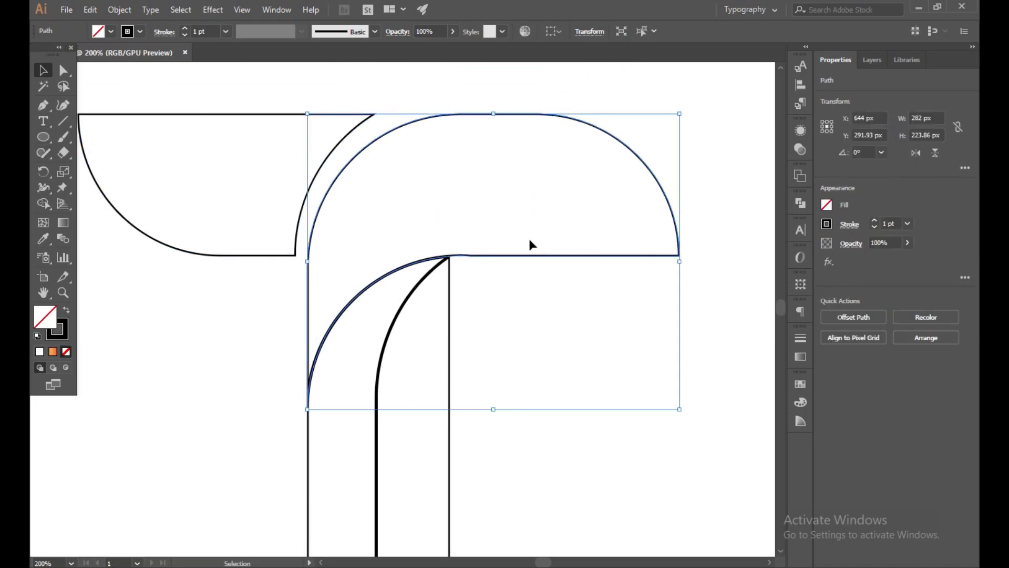
- Duplicate the right arm shape 54 px lower and widen the copy to about 296 px, aligning its left edge with the original
{"action": "left_click_drag", "start_coordinate": [536, 259], "coordinate": [554, 329]}
{"action": "left_click_drag", "start_coordinate": [325, 332], "coordinate": [307, 332]}
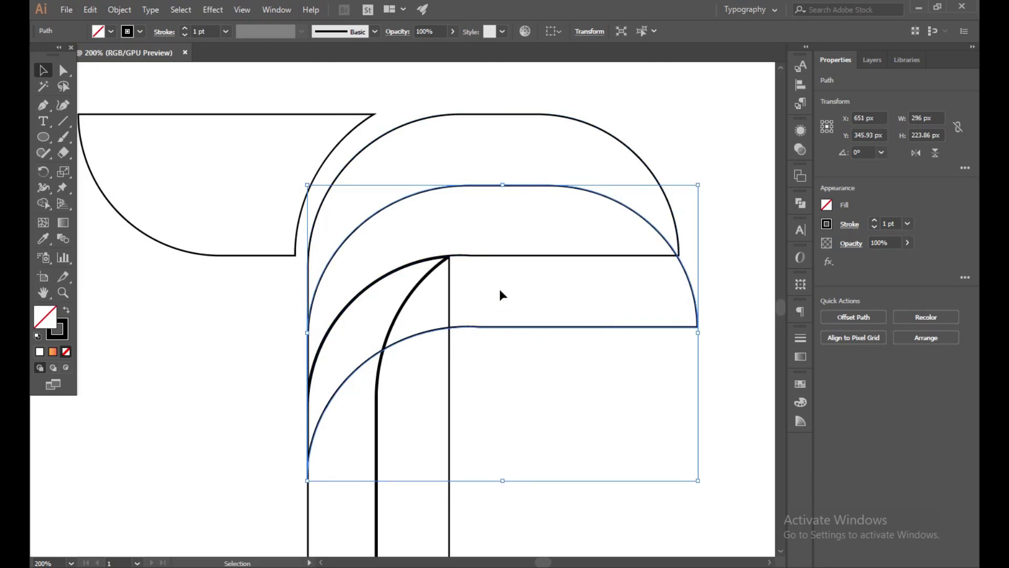
- Split the right arm along the duplicate's upper curve with Shape Builder and delete the leftover part of the duplicate
{"action": "left_click_drag", "start_coordinate": [731, 207], "coordinate": [653, 276]}
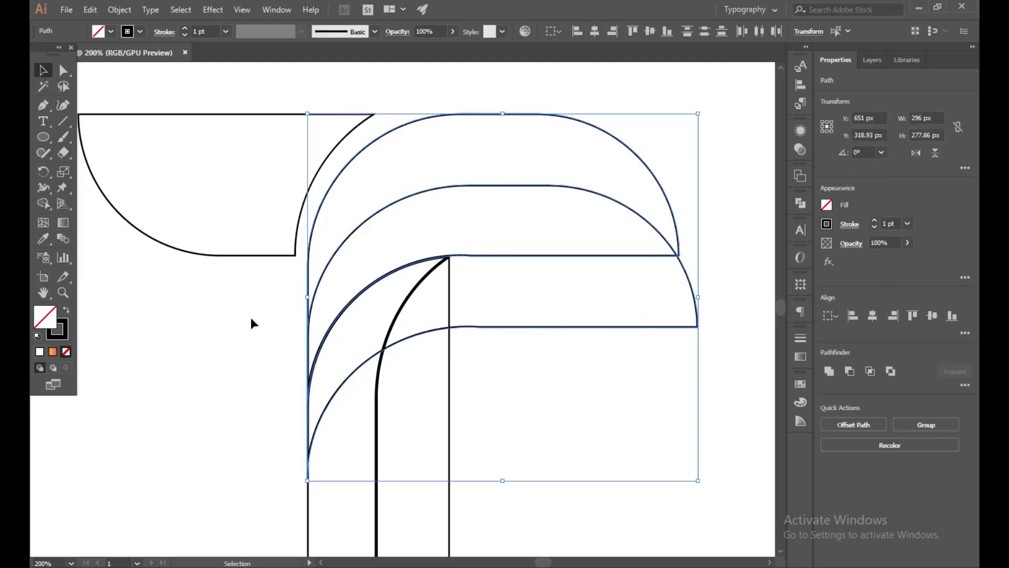
{"action": "left_click", "coordinate": [45, 204]}
{"action": "left_click", "coordinate": [538, 165]}
{"action": "left_click", "coordinate": [47, 72]}
{"action": "left_click", "coordinate": [728, 315]}
{"action": "left_click", "coordinate": [642, 327]}
{"action": "key", "text": "Delete"}
- Duplicate the left arm shape upward and widen the copy to about 275 px so it reaches past the original's right edge
{"action": "left_click_drag", "start_coordinate": [214, 258], "coordinate": [208, 224]}
{"action": "key", "text": "ctrl+shift+a"}
{"action": "left_click_drag", "start_coordinate": [143, 204], "coordinate": [275, 337]}
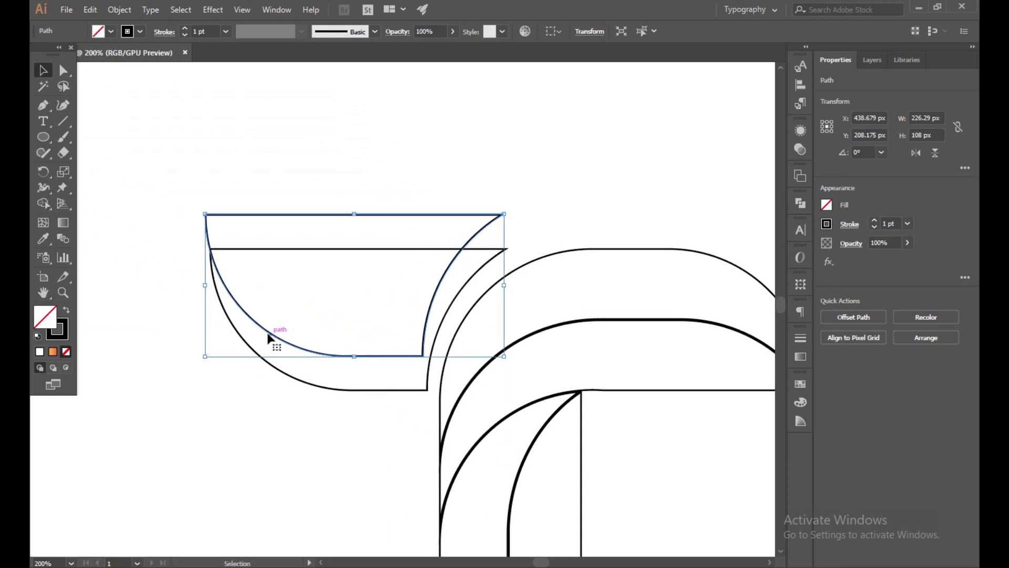
{"action": "left_click_drag", "start_coordinate": [504, 286], "coordinate": [535, 287]}
{"action": "left_click", "coordinate": [295, 434]}
{"action": "left_click_drag", "start_coordinate": [344, 356], "coordinate": [336, 331]}
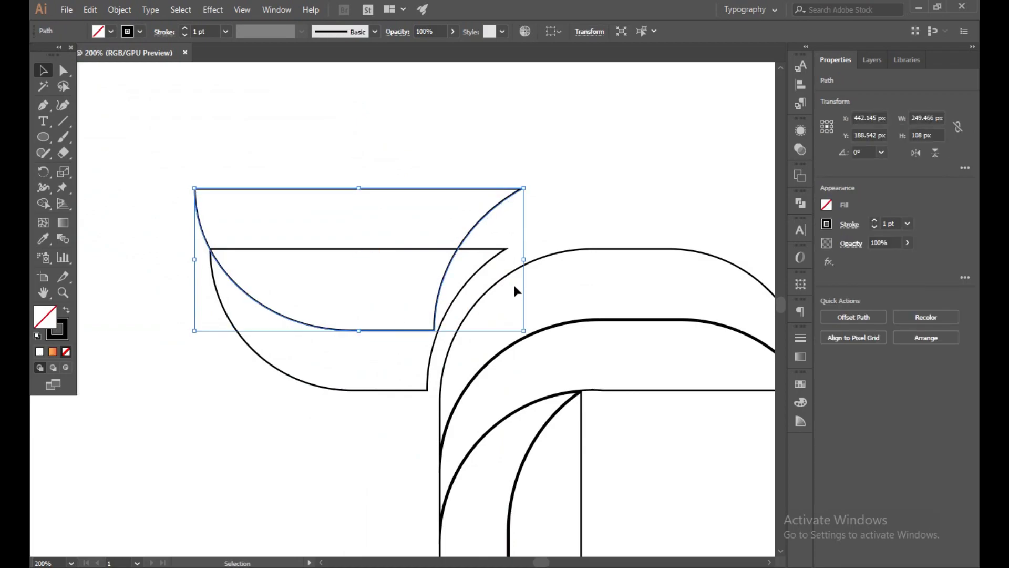
{"action": "left_click_drag", "start_coordinate": [524, 261], "coordinate": [556, 262]}
- Split the left arm along the duplicate's lower curve with Shape Builder and delete the leftover part of the duplicate
{"action": "left_click_drag", "start_coordinate": [372, 128], "coordinate": [271, 353]}
{"action": "key", "text": "shift+m"}
{"action": "left_click", "coordinate": [334, 292]}
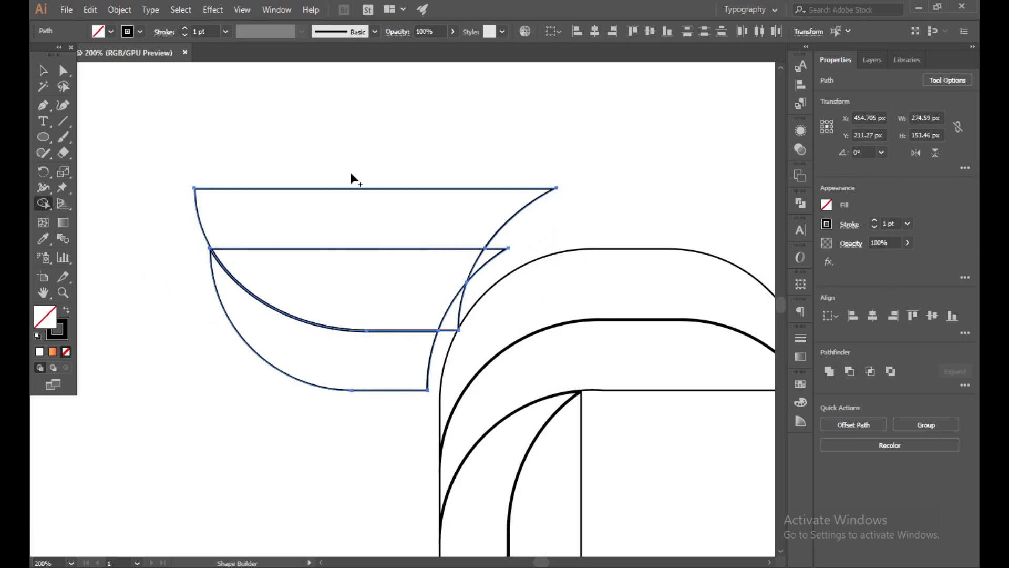
{"action": "left_click", "coordinate": [42, 71]}
{"action": "left_click", "coordinate": [287, 189]}
{"action": "left_click", "coordinate": [370, 135]}
{"action": "left_click", "coordinate": [340, 188]}
{"action": "key", "text": "Delete"}
{"action": "scroll", "coordinate": [507, 212], "scroll_direction": "down", "scroll_amount": 3}
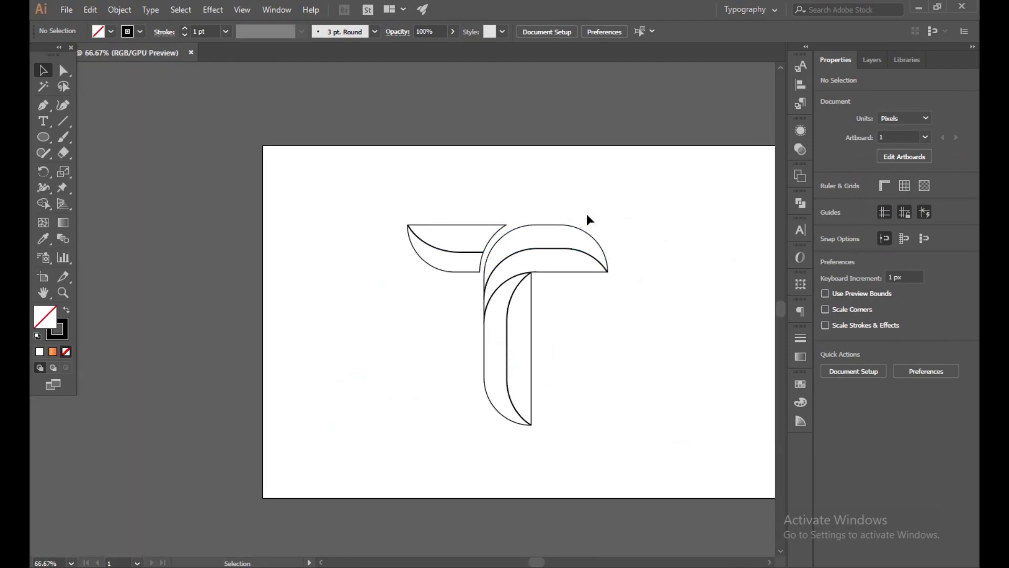
- Fill both bands of the right arm with the orange-to-red linear gradient
{"action": "left_click", "coordinate": [583, 273]}
{"action": "left_click", "coordinate": [800, 355]}
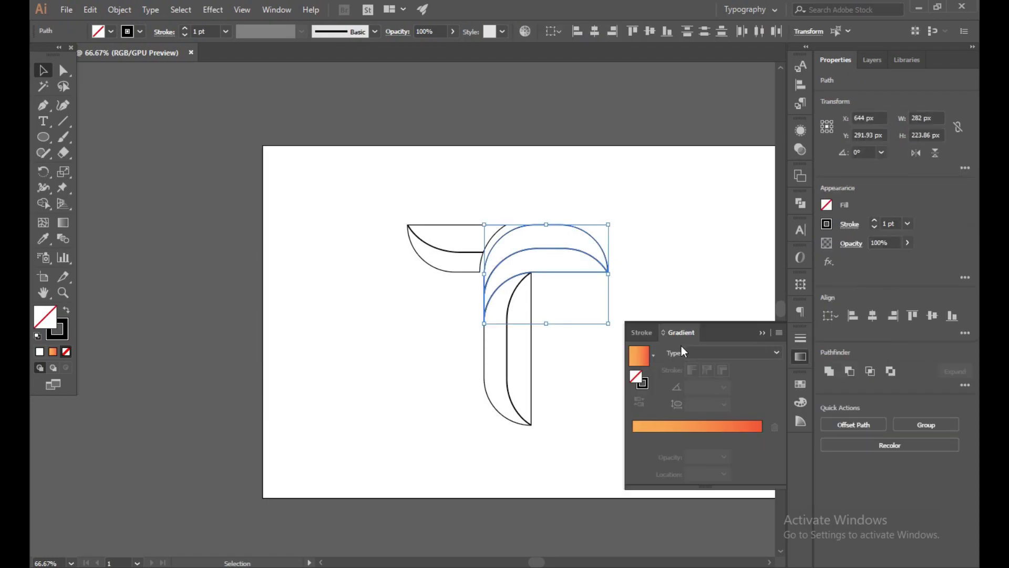
{"action": "left_click", "coordinate": [645, 360]}
{"action": "left_click", "coordinate": [642, 198]}
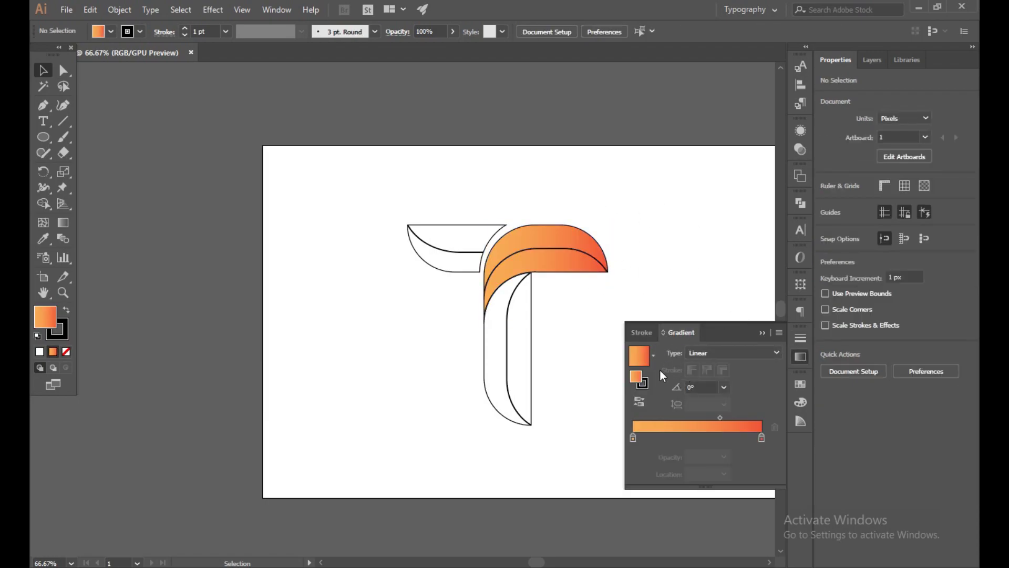
- Reverse the gradient on the lower band of the right arm
{"action": "scroll", "coordinate": [540, 279], "scroll_direction": "up", "scroll_amount": 2}
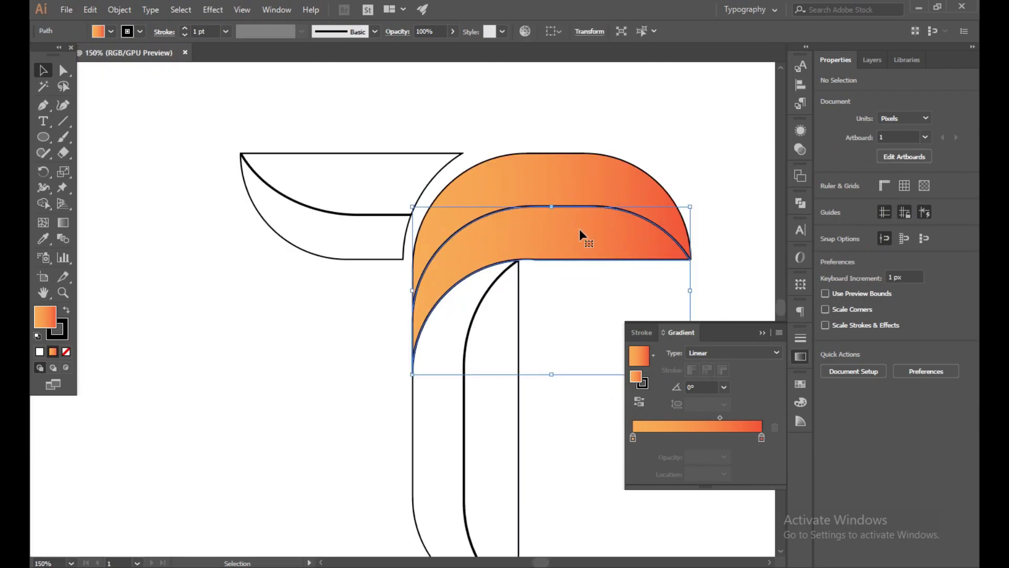
{"action": "left_click", "coordinate": [579, 231]}
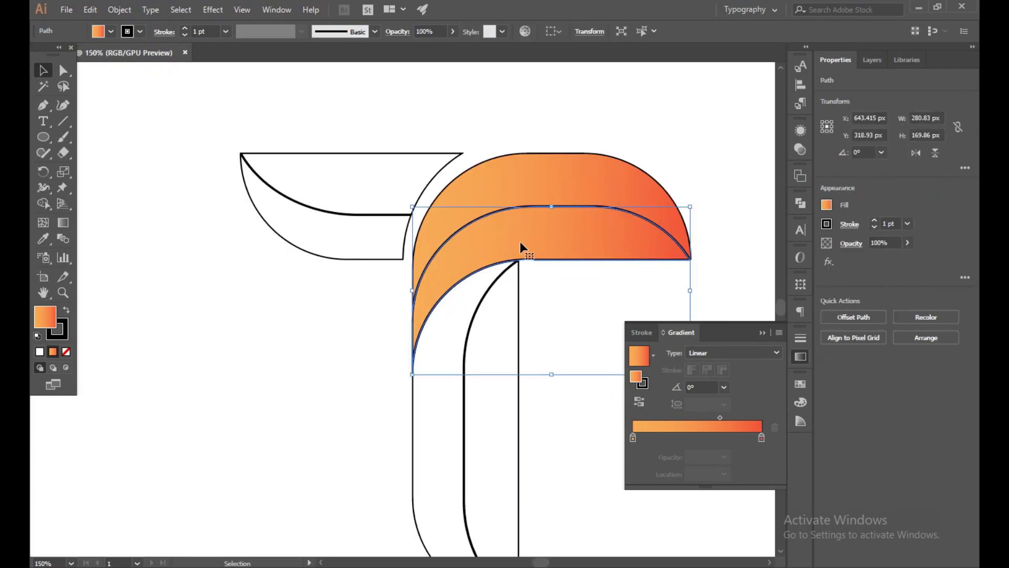
{"action": "left_click", "coordinate": [638, 399]}
{"action": "left_click", "coordinate": [687, 157]}
- Remove the stroke from both bands of the right arm
{"action": "left_click_drag", "start_coordinate": [716, 152], "coordinate": [451, 278]}
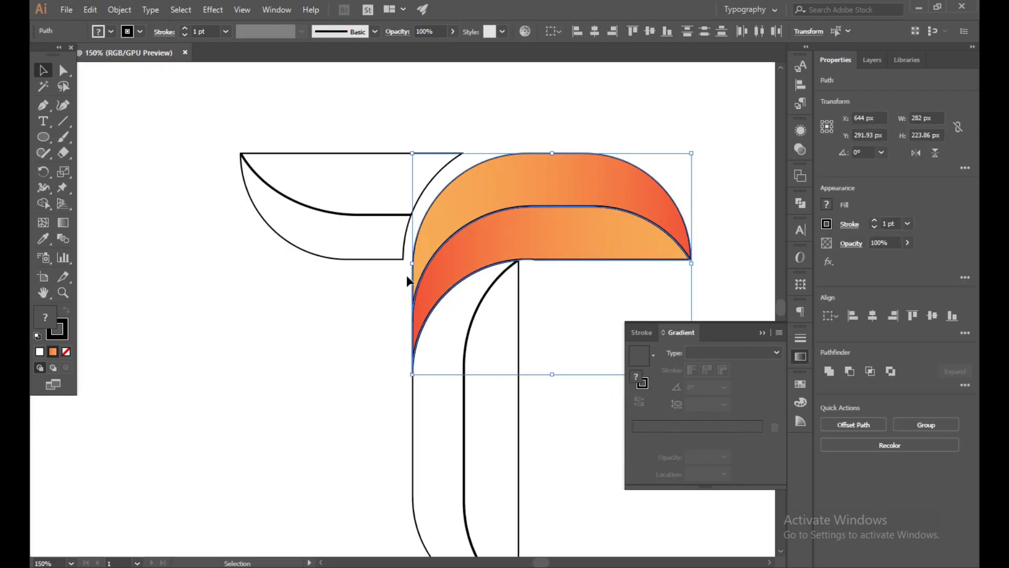
{"action": "left_click", "coordinate": [65, 351]}
{"action": "left_click", "coordinate": [251, 324]}
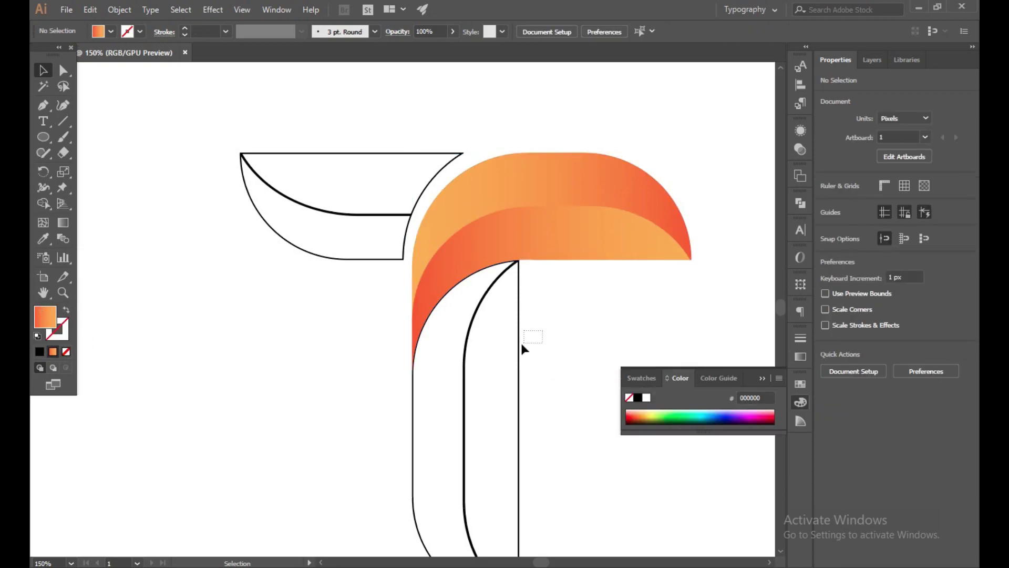
- Copy the upper right arm band's gradient and strokeless look to both stem bands with the Eyedropper
{"action": "left_click_drag", "start_coordinate": [533, 343], "coordinate": [450, 390]}
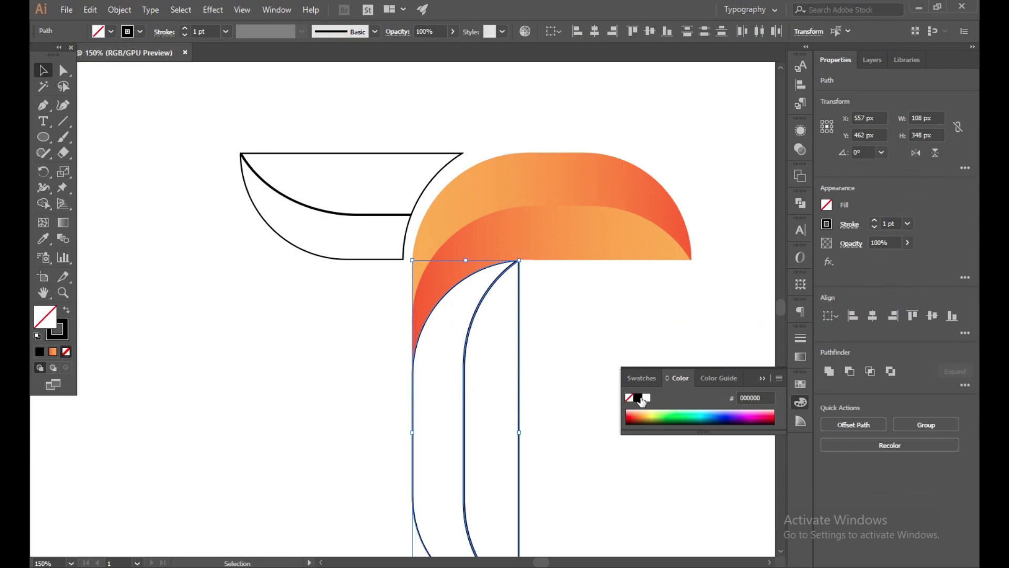
{"action": "left_click", "coordinate": [43, 238]}
{"action": "left_click", "coordinate": [542, 178]}
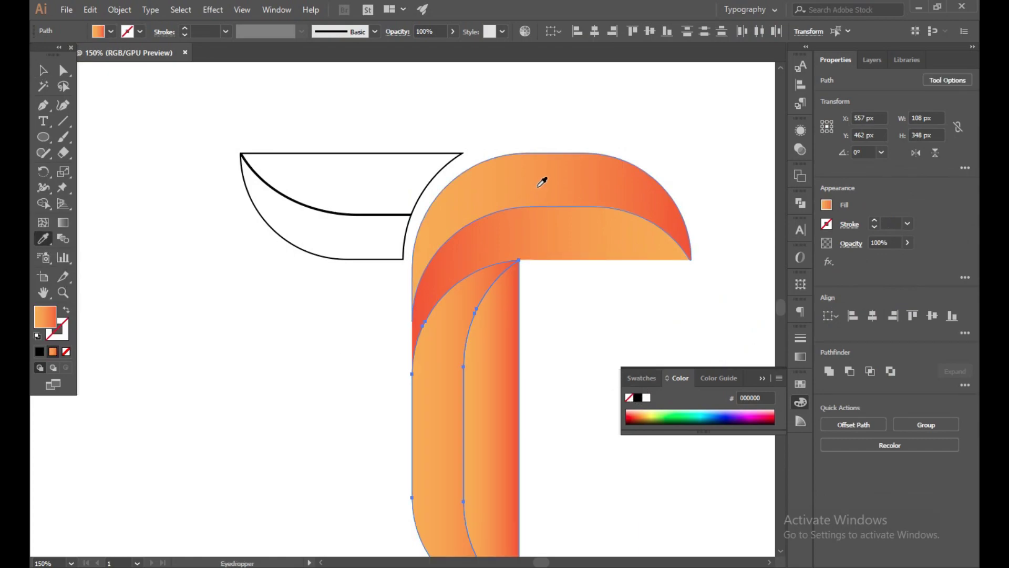
{"action": "key", "text": "v"}
{"action": "left_click", "coordinate": [257, 336]}
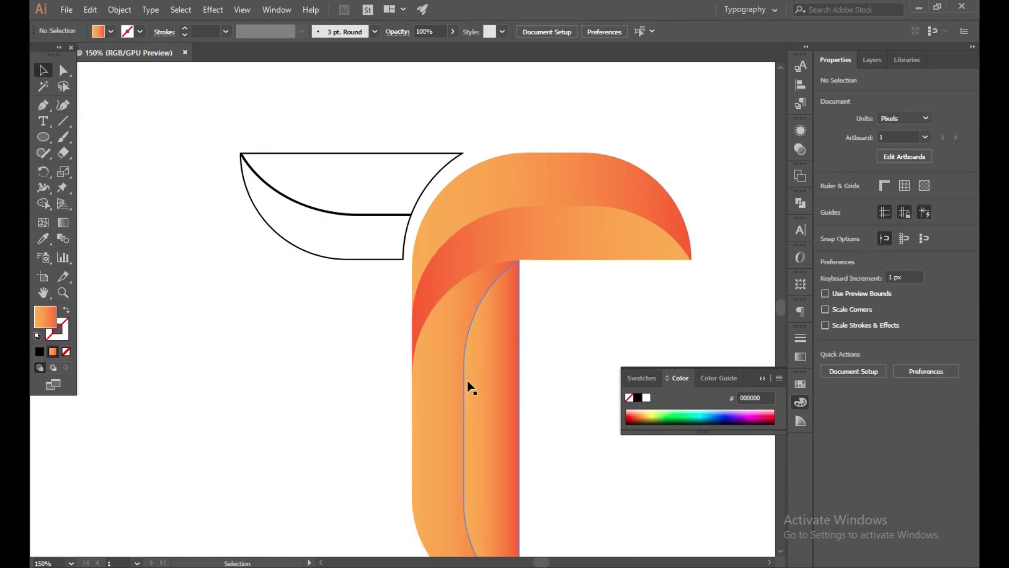
- Reverse the gradient on the stem's outer band
{"action": "left_click", "coordinate": [475, 385]}
{"action": "left_click", "coordinate": [800, 356]}
{"action": "left_click", "coordinate": [639, 401]}
{"action": "left_click", "coordinate": [186, 213]}
- Set the gradient midpoint of the stem's inner band to 50%
{"action": "scroll", "coordinate": [362, 373], "scroll_direction": "down", "scroll_amount": 3}
{"action": "scroll", "coordinate": [363, 373], "scroll_direction": "up", "scroll_amount": 2}
{"action": "left_click", "coordinate": [464, 419]}
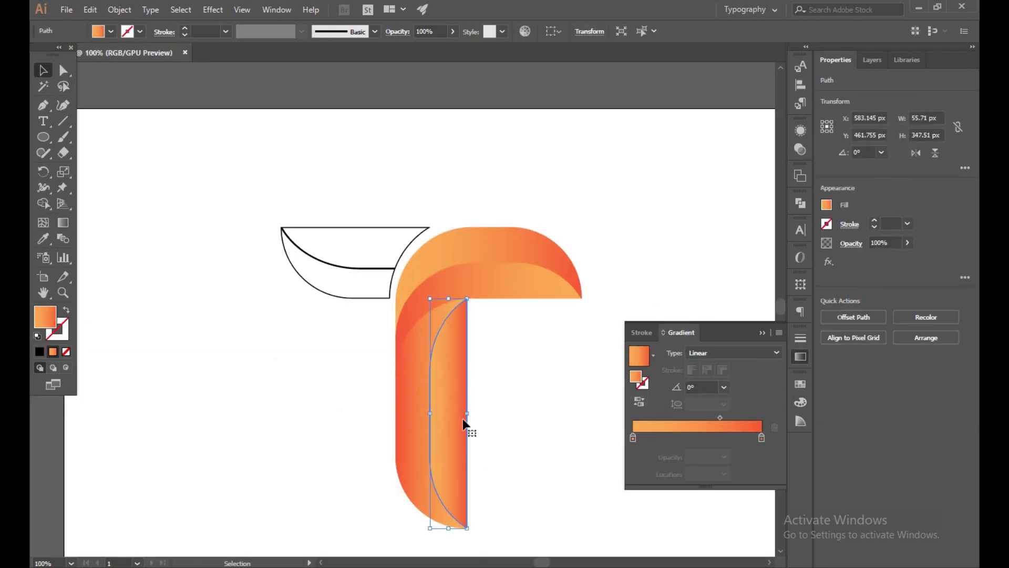
{"action": "left_click", "coordinate": [551, 400]}
{"action": "left_click", "coordinate": [454, 407]}
{"action": "left_click_drag", "start_coordinate": [719, 419], "coordinate": [696, 420]}
{"action": "left_click", "coordinate": [704, 473]}
{"action": "key", "text": "BackSpace"}
{"action": "key", "text": "BackSpace"}
{"action": "key", "text": "BackSpace"}
{"action": "key", "text": "Return"}
{"action": "left_click", "coordinate": [626, 180]}
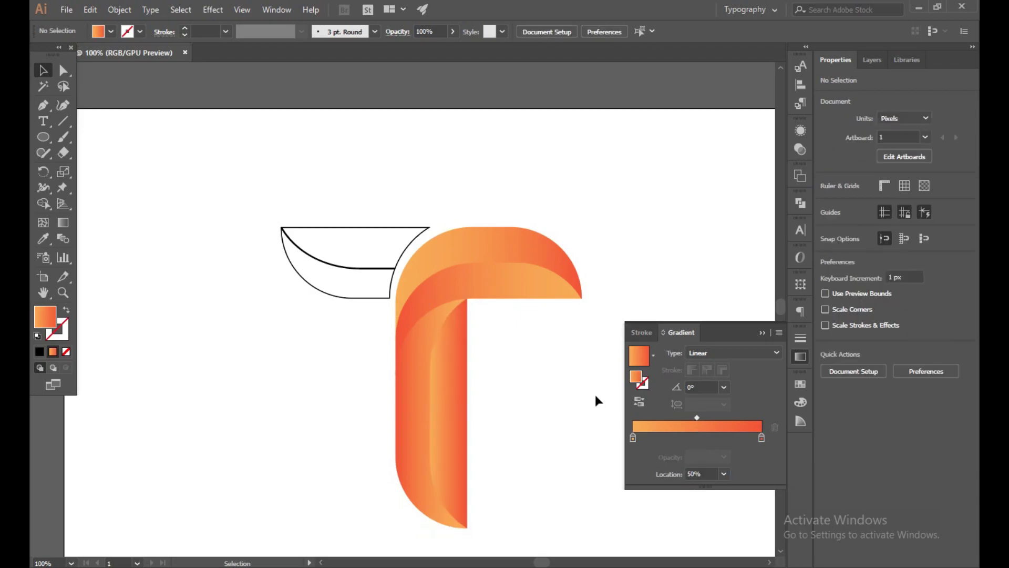
- Move the gradient midpoint of the stem's outer band to 50%, keeping its red-to-orange direction
{"action": "left_click", "coordinate": [415, 428]}
{"action": "left_click", "coordinate": [635, 404]}
{"action": "left_click", "coordinate": [636, 405]}
{"action": "left_click", "coordinate": [675, 416]}
{"action": "left_click_drag", "start_coordinate": [692, 417], "coordinate": [698, 418]}
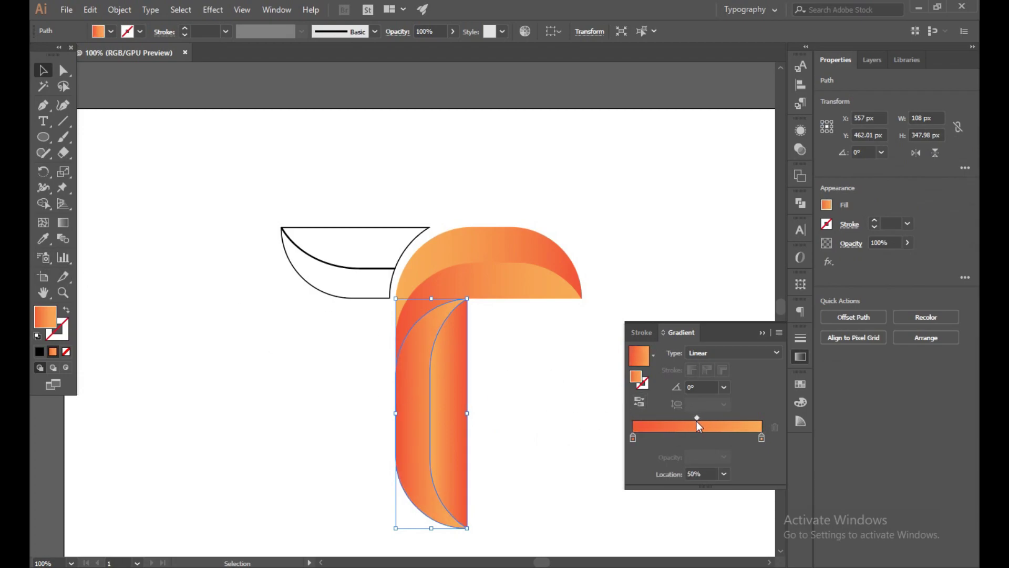
{"action": "left_click", "coordinate": [707, 209]}
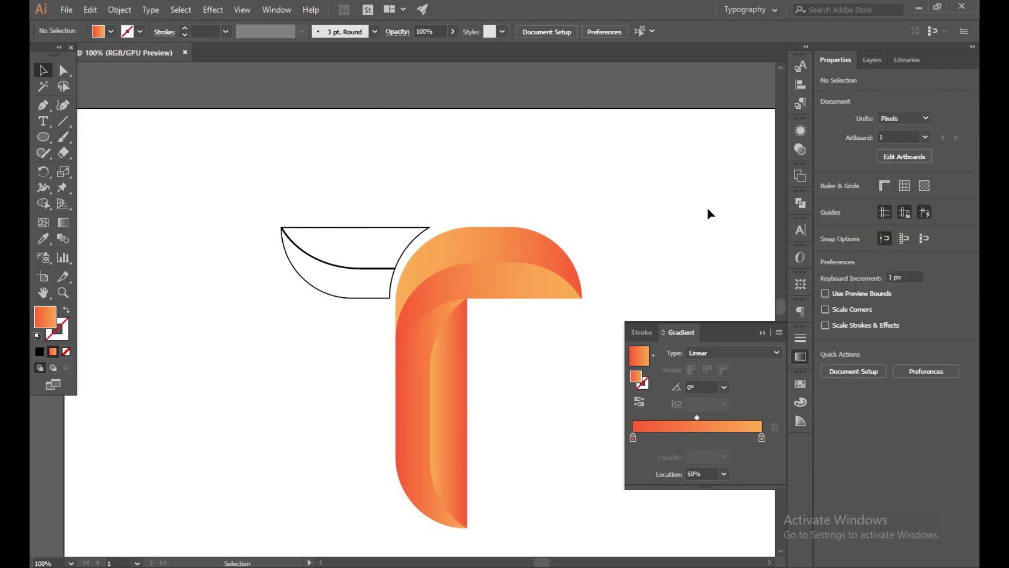
- Redraw the gradient on the stem's outer band diagonally at about 44.6° with the Gradient tool
{"action": "left_click", "coordinate": [421, 405]}
{"action": "left_click", "coordinate": [63, 223]}
{"action": "left_click_drag", "start_coordinate": [322, 438], "coordinate": [481, 343]}
{"action": "mouse_move", "coordinate": [311, 420]}
{"action": "left_mouse_down"}
{"action": "mouse_move", "coordinate": [369, 388]}
{"action": "mouse_move", "coordinate": [474, 298]}
{"action": "mouse_move", "coordinate": [455, 274]}
{"action": "mouse_move", "coordinate": [500, 225]}
{"action": "left_mouse_up"}
{"action": "key", "text": "v"}
{"action": "left_click", "coordinate": [260, 114]}
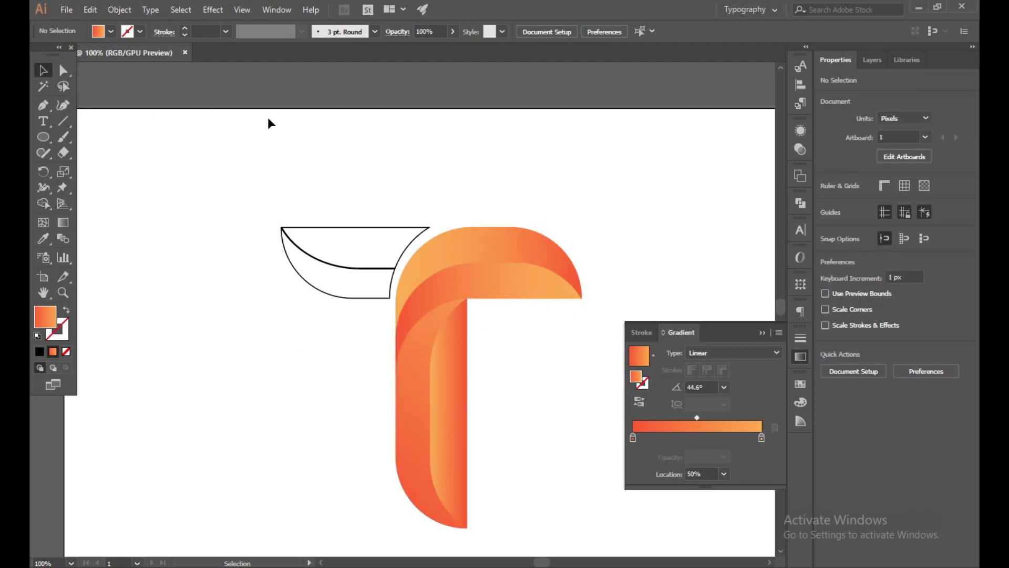
- Reverse the outer stem band's gradient and redraw it diagonally upward at about 63.1°
{"action": "left_click", "coordinate": [412, 398]}
{"action": "left_click", "coordinate": [639, 401]}
{"action": "key", "text": "g"}
{"action": "left_click_drag", "start_coordinate": [361, 339], "coordinate": [384, 277]}
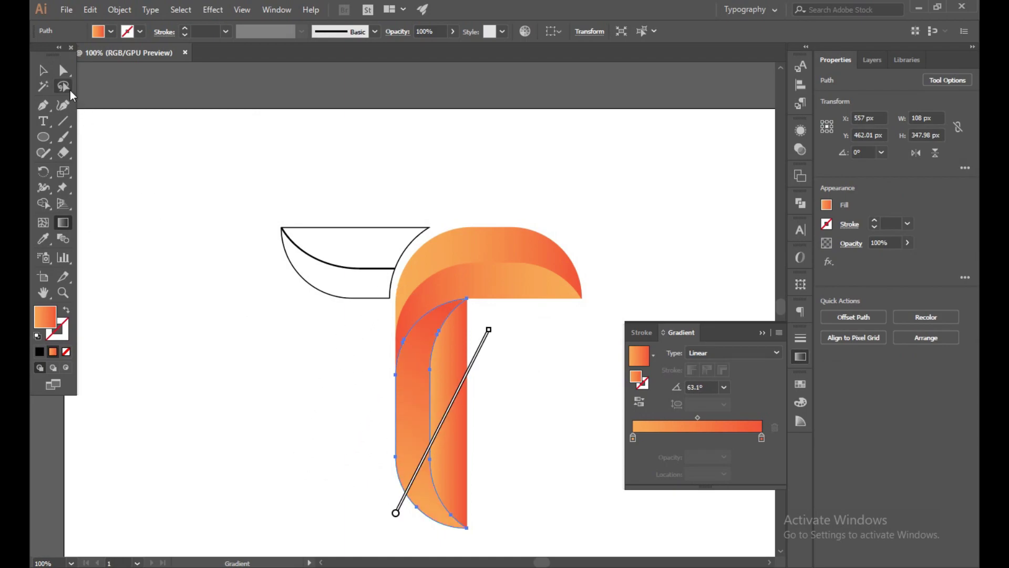
{"action": "key", "text": "v"}
{"action": "left_click", "coordinate": [216, 338]}
- Try several gradient directions on the stem's inner band, ending with a diagonal at about 56.6°
{"action": "left_click", "coordinate": [458, 426]}
{"action": "key", "text": "g"}
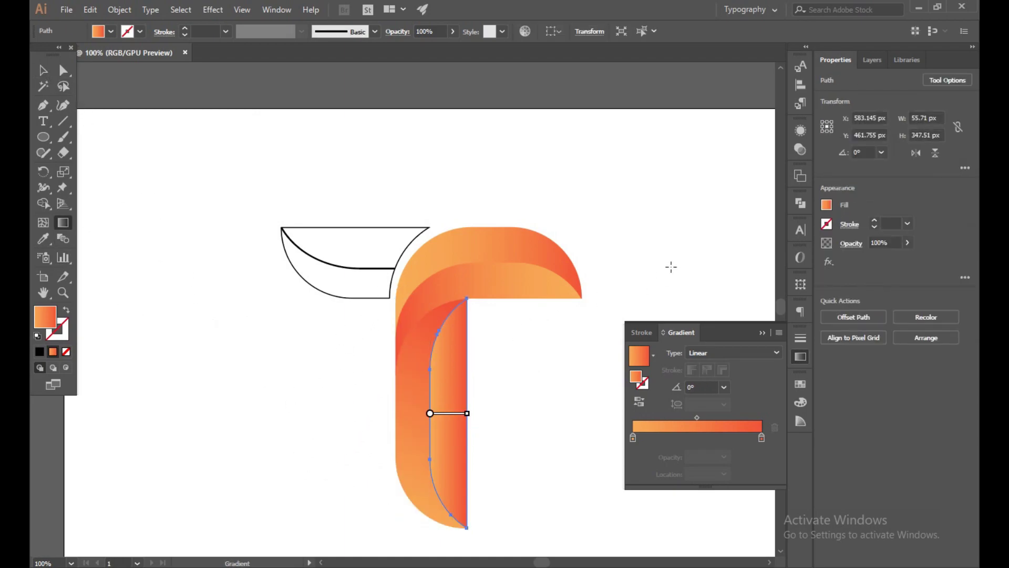
{"action": "left_click_drag", "start_coordinate": [632, 227], "coordinate": [474, 403]}
{"action": "left_click_drag", "start_coordinate": [419, 520], "coordinate": [483, 340]}
{"action": "left_click_drag", "start_coordinate": [466, 407], "coordinate": [524, 327]}
{"action": "left_click_drag", "start_coordinate": [476, 493], "coordinate": [531, 409]}
{"action": "left_click", "coordinate": [49, 69]}
{"action": "left_click", "coordinate": [236, 315]}
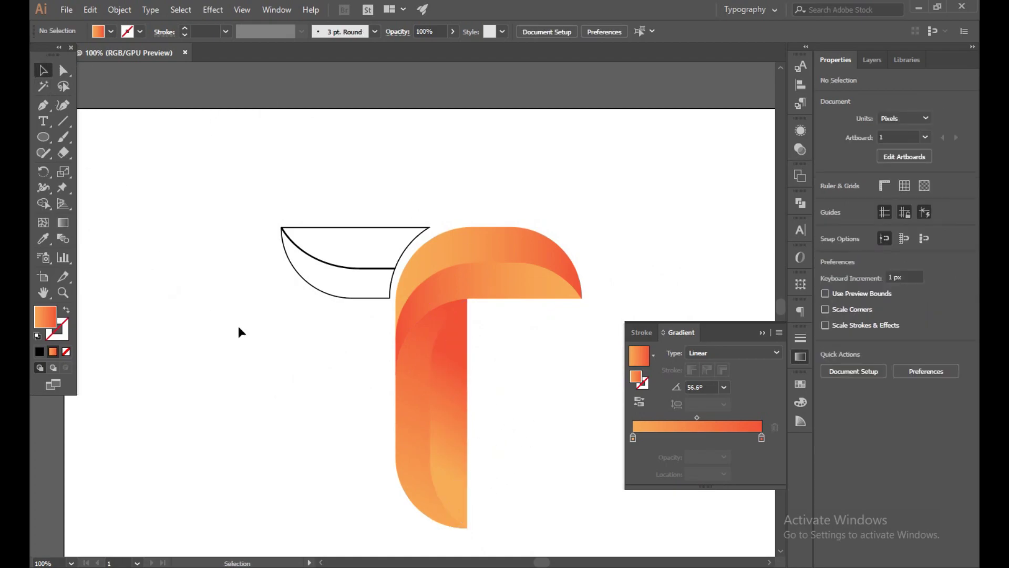
- Redraw the gradient on the right arm's lower band diagonally at about 35°
{"action": "left_click", "coordinate": [442, 282]}
{"action": "left_click", "coordinate": [63, 222]}
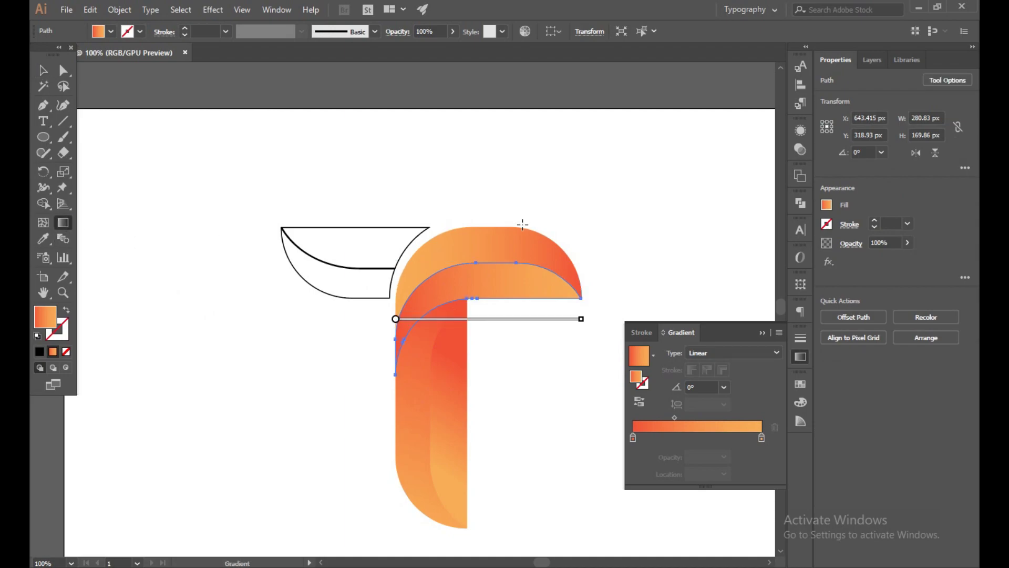
{"action": "left_click_drag", "start_coordinate": [653, 241], "coordinate": [553, 318]}
{"action": "mouse_move", "coordinate": [498, 365]}
{"action": "left_mouse_down"}
{"action": "mouse_move", "coordinate": [594, 298]}
{"action": "mouse_move", "coordinate": [597, 312]}
{"action": "mouse_move", "coordinate": [632, 281]}
{"action": "left_mouse_up"}
{"action": "left_click_drag", "start_coordinate": [502, 343], "coordinate": [628, 264]}
{"action": "left_click_drag", "start_coordinate": [488, 370], "coordinate": [613, 282]}
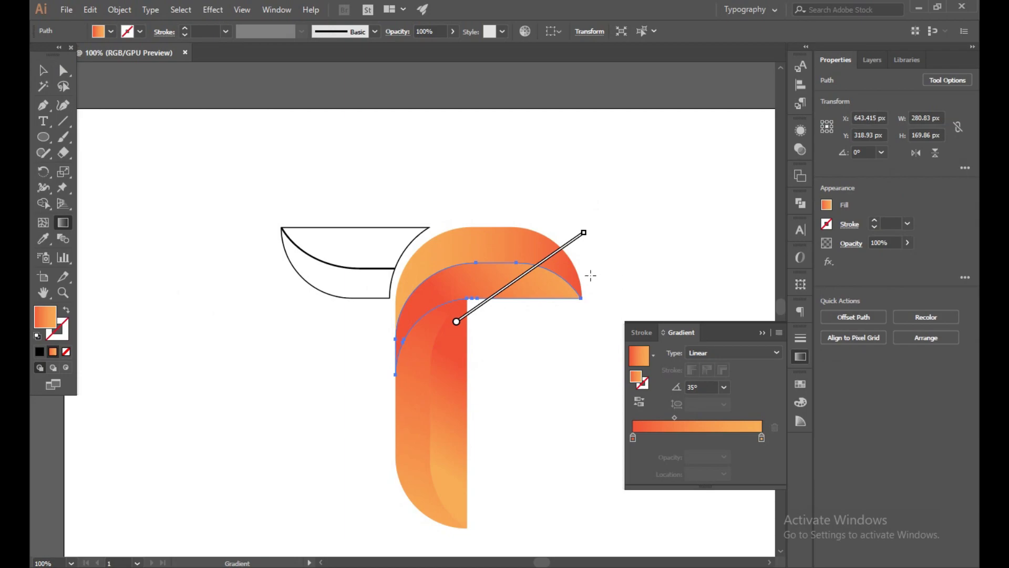
{"action": "left_click", "coordinate": [38, 68]}
{"action": "left_click", "coordinate": [504, 178]}
- Try a shorter diagonal gradient at about 57.3° on the stem's outer band
{"action": "left_click", "coordinate": [405, 367]}
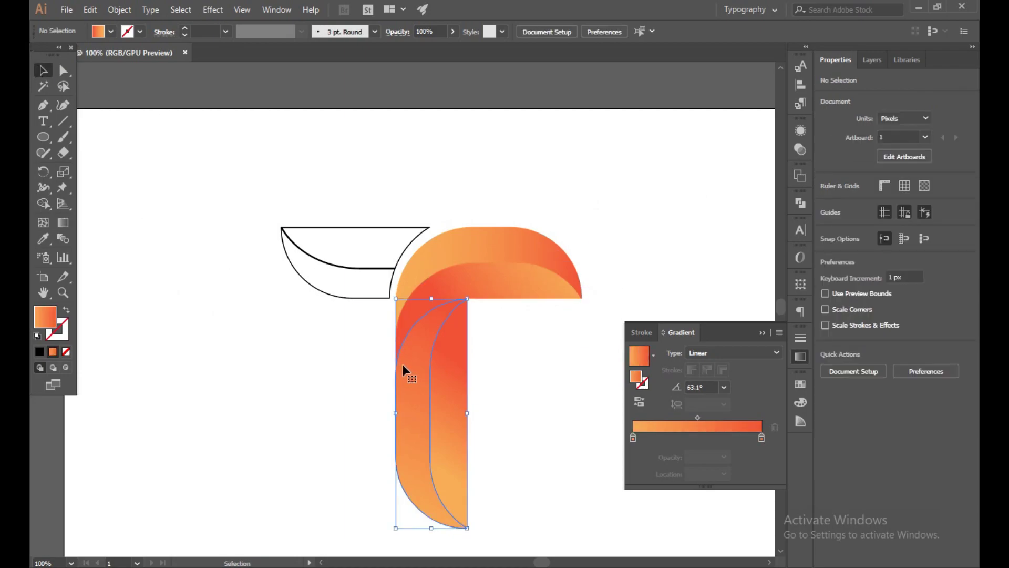
{"action": "left_click", "coordinate": [63, 223]}
{"action": "left_click_drag", "start_coordinate": [446, 146], "coordinate": [401, 209]}
{"action": "left_click_drag", "start_coordinate": [245, 485], "coordinate": [304, 405]}
{"action": "left_click_drag", "start_coordinate": [248, 431], "coordinate": [384, 257]}
{"action": "left_click_drag", "start_coordinate": [295, 338], "coordinate": [328, 287]}
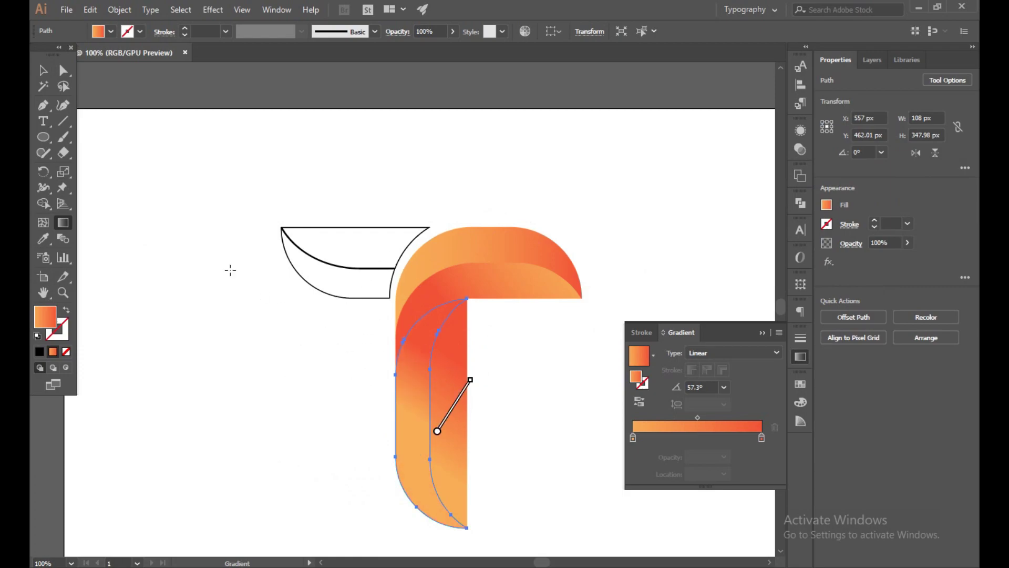
{"action": "left_click", "coordinate": [42, 75]}
{"action": "left_click", "coordinate": [156, 278]}
- Undo the last gradient changes on the stem
{"action": "left_click", "coordinate": [450, 374]}
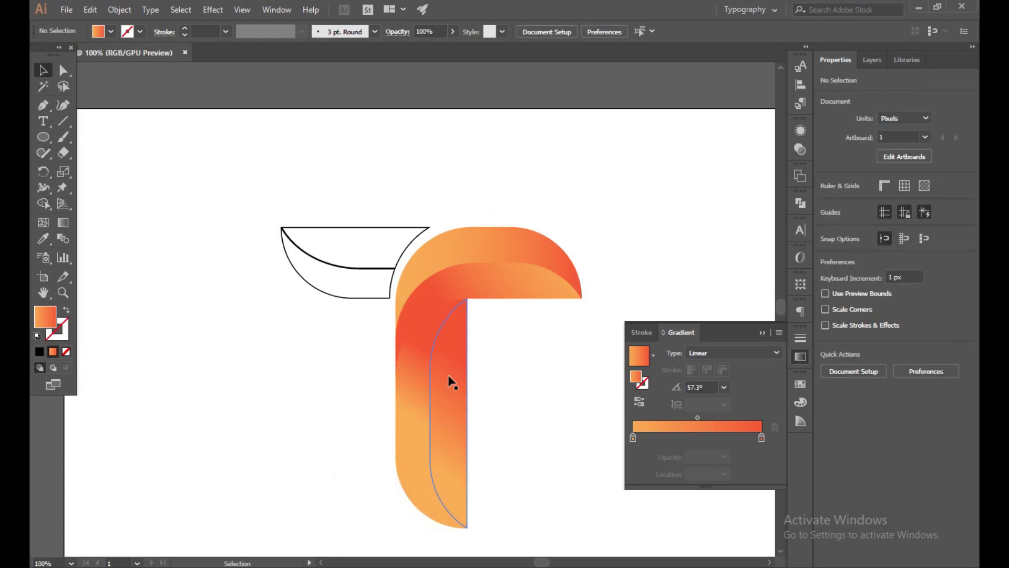
{"action": "left_click_drag", "start_coordinate": [542, 278], "coordinate": [472, 351]}
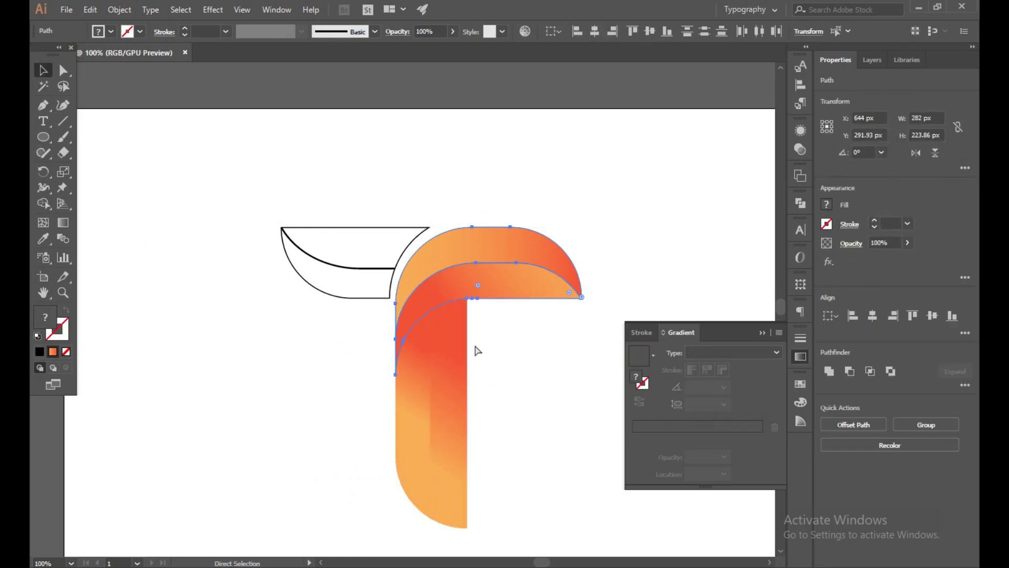
{"action": "key", "text": "ctrl+z"}
- Redraw the gradient on the stem's inner band from upper right to lower left at about -133.1°
{"action": "left_click", "coordinate": [462, 410]}
{"action": "key", "text": "g"}
{"action": "mouse_move", "coordinate": [606, 191]}
{"action": "left_mouse_down"}
{"action": "mouse_move", "coordinate": [532, 352]}
{"action": "mouse_move", "coordinate": [470, 404]}
{"action": "mouse_move", "coordinate": [506, 462]}
{"action": "left_mouse_up"}
{"action": "key", "text": "ctrl+z"}
{"action": "mouse_move", "coordinate": [621, 174]}
{"action": "left_mouse_down"}
{"action": "mouse_move", "coordinate": [677, 212]}
{"action": "mouse_move", "coordinate": [514, 361]}
{"action": "left_mouse_up"}
{"action": "mouse_move", "coordinate": [590, 279]}
{"action": "left_mouse_down"}
{"action": "mouse_move", "coordinate": [517, 402]}
{"action": "mouse_move", "coordinate": [468, 420]}
{"action": "left_mouse_up"}
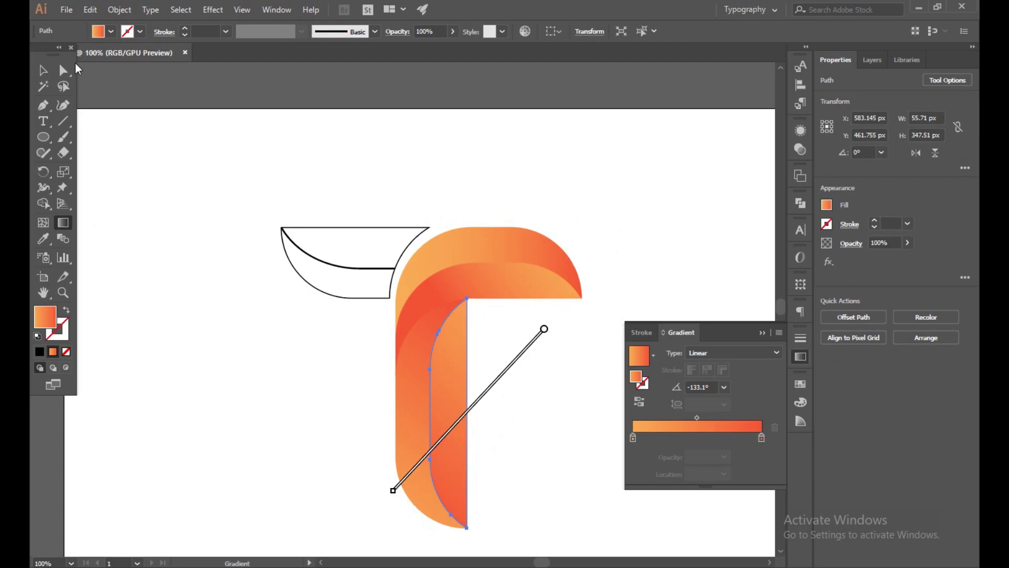
{"action": "key", "text": "v"}
{"action": "left_click", "coordinate": [241, 135]}
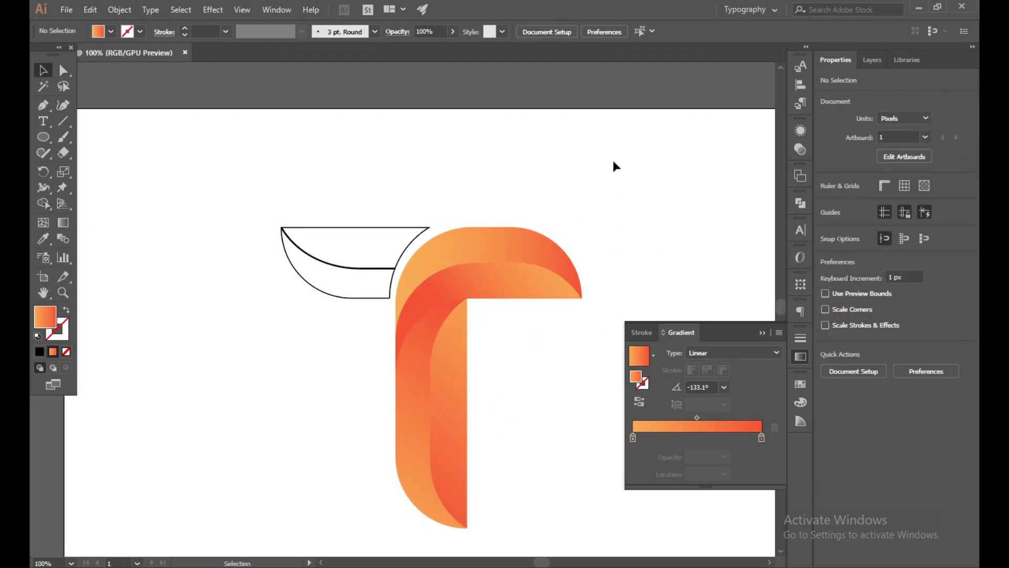
- Try new gradient directions on the right arm's lower band, ending at about -140.2°
{"action": "left_click", "coordinate": [410, 322]}
{"action": "left_click", "coordinate": [379, 324]}
{"action": "left_click", "coordinate": [409, 318]}
{"action": "left_click", "coordinate": [63, 223]}
{"action": "left_click_drag", "start_coordinate": [239, 410], "coordinate": [393, 297]}
{"action": "left_click_drag", "start_coordinate": [282, 390], "coordinate": [414, 266]}
{"action": "left_click_drag", "start_coordinate": [584, 157], "coordinate": [448, 260]}
{"action": "left_click_drag", "start_coordinate": [519, 169], "coordinate": [420, 229]}
{"action": "left_click_drag", "start_coordinate": [500, 158], "coordinate": [295, 462]}
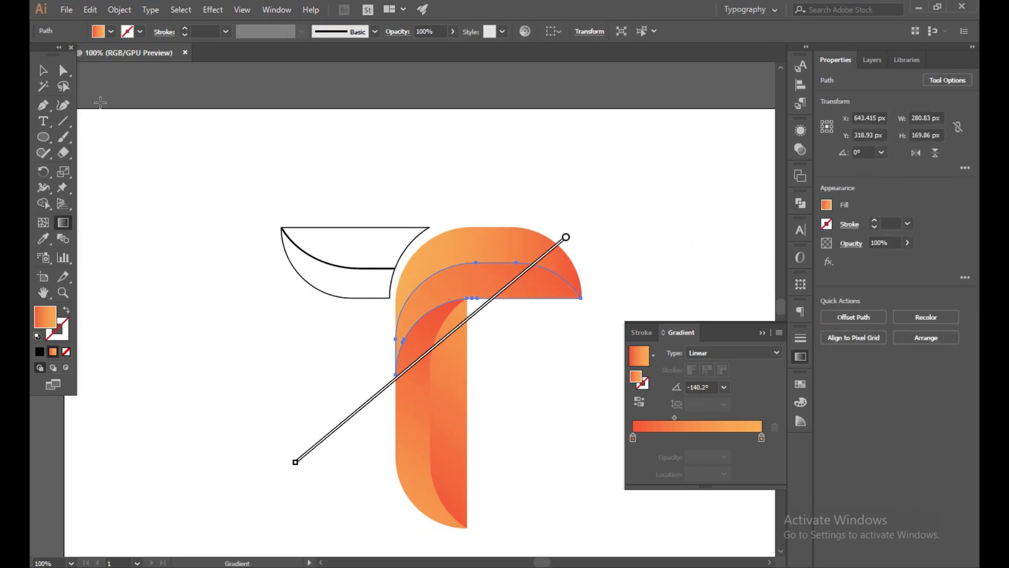
{"action": "key", "text": "v"}
{"action": "left_click", "coordinate": [191, 231]}
- Reverse the gradient on the right arm's lower band and redraw it nearly horizontally at about -170°
{"action": "left_click", "coordinate": [427, 283]}
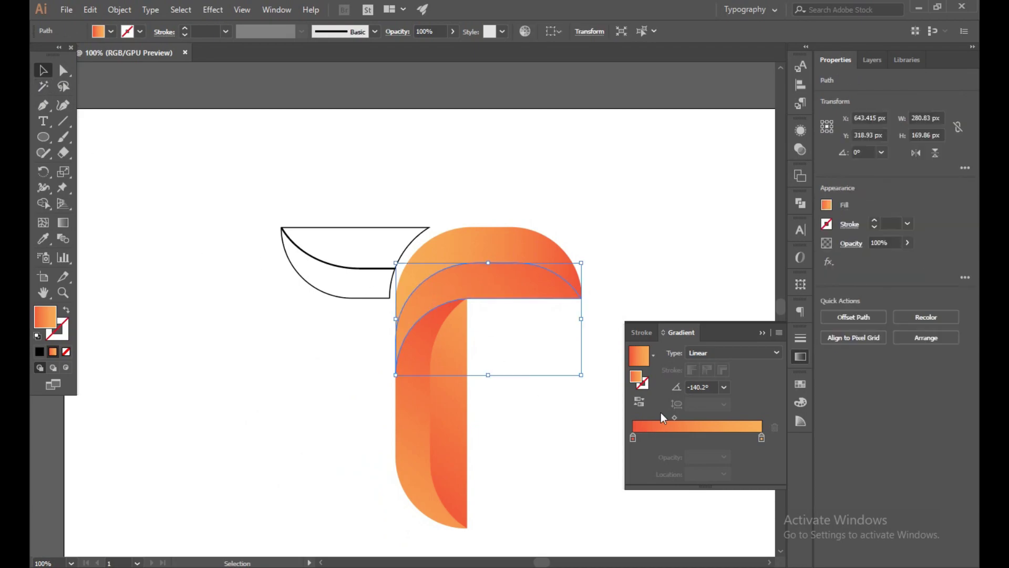
{"action": "left_click", "coordinate": [639, 401]}
{"action": "left_click", "coordinate": [632, 206]}
{"action": "left_click", "coordinate": [404, 301]}
{"action": "left_click", "coordinate": [63, 222]}
{"action": "mouse_move", "coordinate": [208, 319]}
{"action": "left_mouse_down"}
{"action": "mouse_move", "coordinate": [207, 422]}
{"action": "mouse_move", "coordinate": [388, 272]}
{"action": "left_mouse_up"}
{"action": "left_click_drag", "start_coordinate": [310, 340], "coordinate": [390, 254]}
{"action": "left_click_drag", "start_coordinate": [288, 376], "coordinate": [394, 262]}
{"action": "left_click_drag", "start_coordinate": [590, 168], "coordinate": [360, 287]}
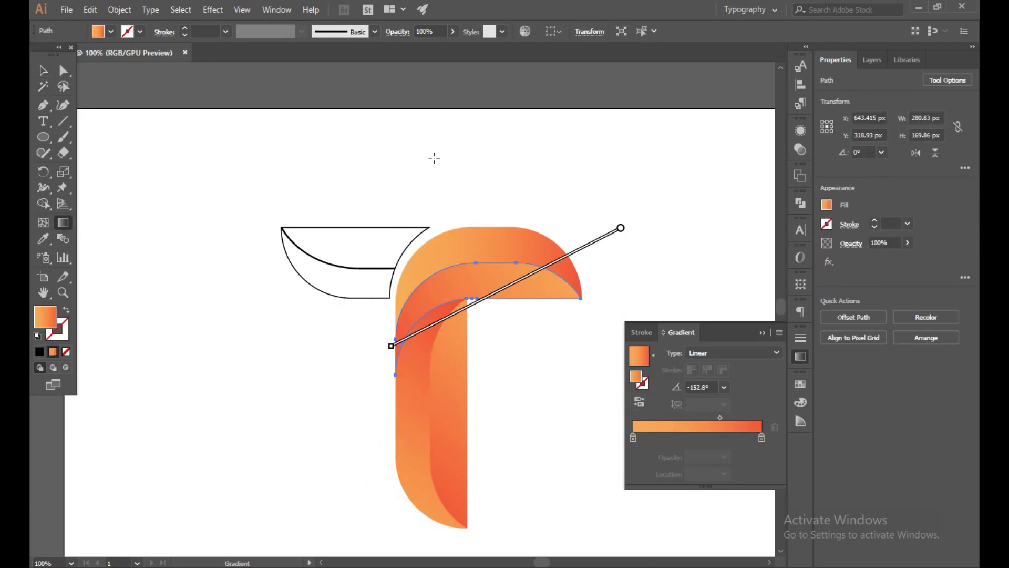
{"action": "left_click_drag", "start_coordinate": [446, 316], "coordinate": [672, 276]}
{"action": "left_click", "coordinate": [44, 70]}
{"action": "left_click", "coordinate": [376, 168]}
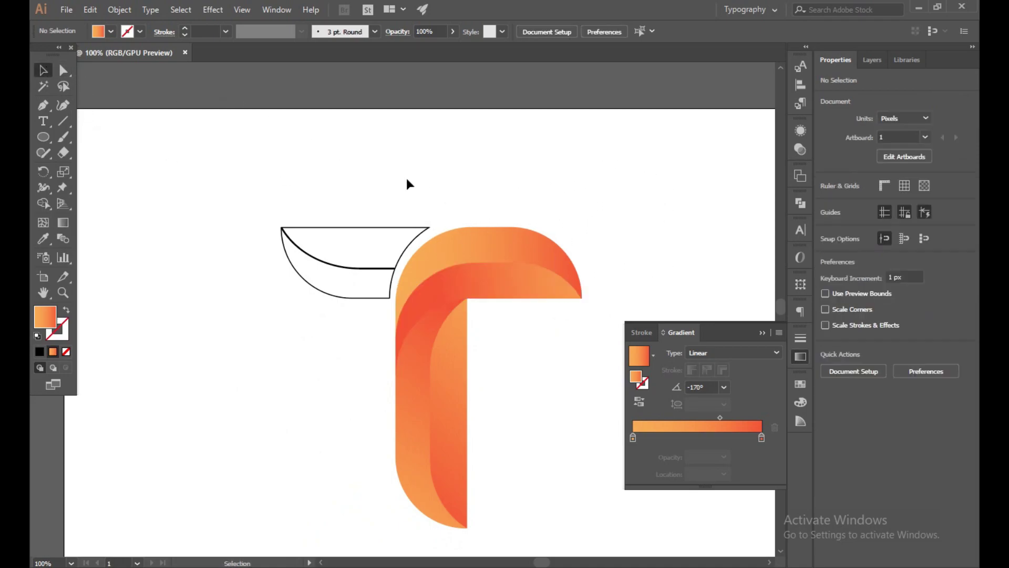
- Try various gradient directions and lengths on the stem's inner band, ending at about 64.8°
{"action": "left_click", "coordinate": [458, 370]}
{"action": "left_click", "coordinate": [63, 222]}
{"action": "left_click_drag", "start_coordinate": [307, 522], "coordinate": [465, 415]}
{"action": "left_click_drag", "start_coordinate": [364, 278], "coordinate": [309, 336]}
{"action": "left_click_drag", "start_coordinate": [199, 534], "coordinate": [322, 337]}
{"action": "left_click_drag", "start_coordinate": [207, 431], "coordinate": [347, 269]}
{"action": "left_click_drag", "start_coordinate": [235, 393], "coordinate": [293, 332]}
{"action": "left_click_drag", "start_coordinate": [260, 350], "coordinate": [196, 430]}
{"action": "left_click_drag", "start_coordinate": [660, 160], "coordinate": [373, 363]}
{"action": "left_click_drag", "start_coordinate": [265, 461], "coordinate": [384, 258]}
{"action": "left_click_drag", "start_coordinate": [203, 383], "coordinate": [321, 226]}
{"action": "left_click_drag", "start_coordinate": [164, 370], "coordinate": [346, 197]}
{"action": "left_click_drag", "start_coordinate": [280, 465], "coordinate": [386, 241]}
{"action": "left_click_drag", "start_coordinate": [405, 523], "coordinate": [514, 299]}
{"action": "key", "text": "v"}
{"action": "left_click", "coordinate": [618, 181]}
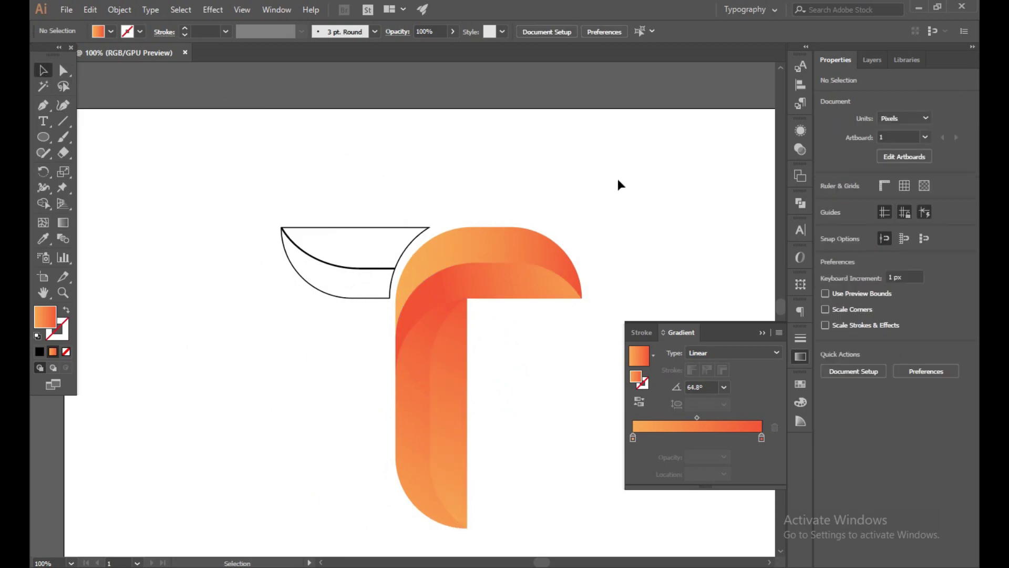
- Keep varying the inner stem band's gradient, ending with a long diagonal at about 49.2°
{"action": "scroll", "coordinate": [528, 358], "scroll_direction": "down", "scroll_amount": 1}
{"action": "left_click", "coordinate": [476, 370]}
{"action": "left_click", "coordinate": [63, 222]}
{"action": "left_click_drag", "start_coordinate": [225, 436], "coordinate": [367, 298]}
{"action": "left_click_drag", "start_coordinate": [329, 380], "coordinate": [372, 307]}
{"action": "left_click_drag", "start_coordinate": [333, 523], "coordinate": [388, 253]}
{"action": "left_click_drag", "start_coordinate": [314, 407], "coordinate": [420, 300]}
{"action": "left_click_drag", "start_coordinate": [287, 413], "coordinate": [534, 241]}
{"action": "left_click_drag", "start_coordinate": [289, 478], "coordinate": [542, 349]}
{"action": "left_click_drag", "start_coordinate": [379, 508], "coordinate": [517, 296]}
{"action": "left_click_drag", "start_coordinate": [520, 293], "coordinate": [372, 455]}
{"action": "left_click_drag", "start_coordinate": [277, 491], "coordinate": [438, 305]}
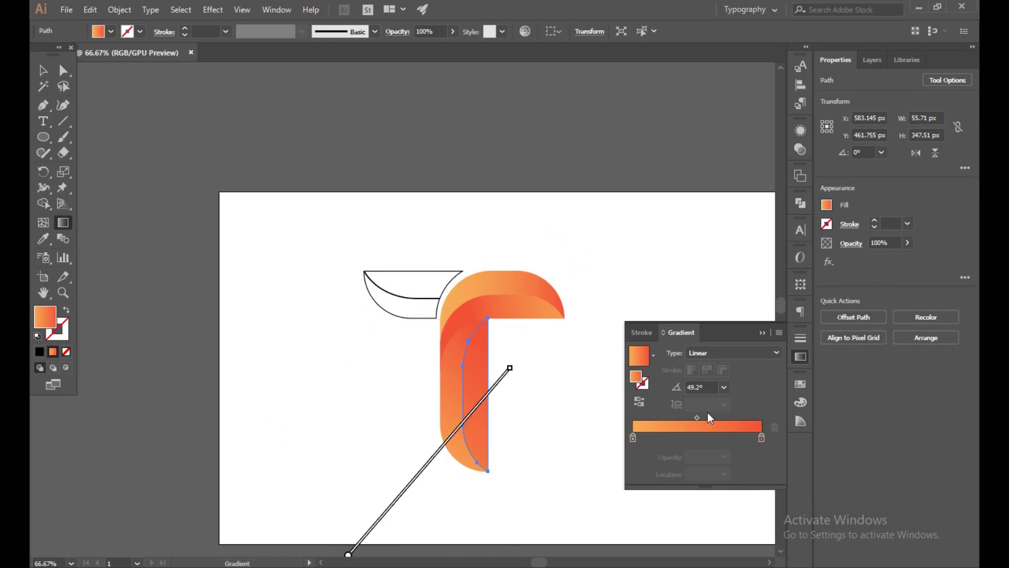
- Move the inner stem band's gradient midpoint to about 57.54% and redraw the gradient down to the lower left at about -135.3°
{"action": "left_click_drag", "start_coordinate": [697, 417], "coordinate": [707, 417]}
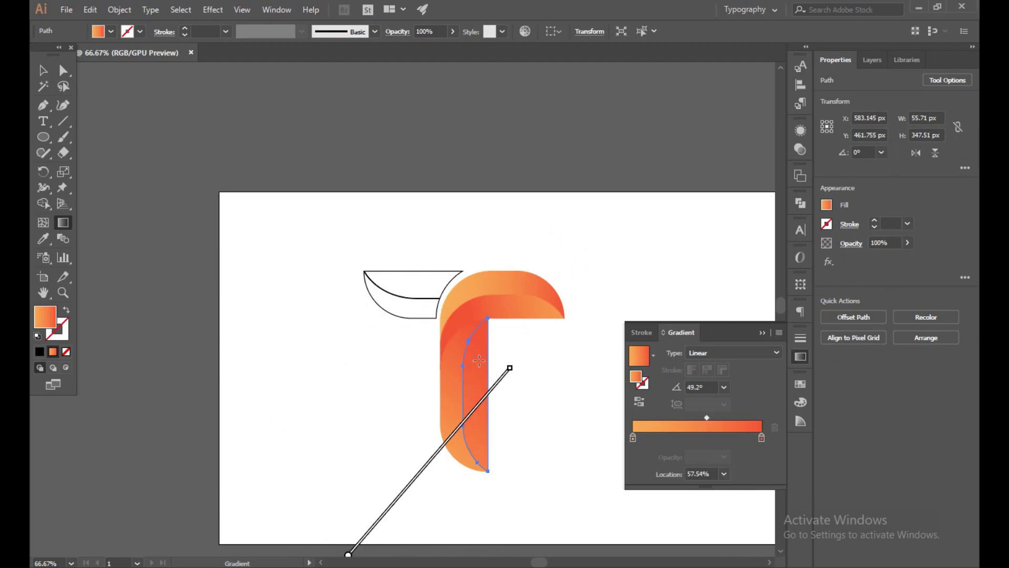
{"action": "left_click_drag", "start_coordinate": [131, 440], "coordinate": [338, 289]}
{"action": "left_click_drag", "start_coordinate": [327, 412], "coordinate": [417, 282]}
{"action": "left_click_drag", "start_coordinate": [424, 480], "coordinate": [619, 210]}
{"action": "left_click_drag", "start_coordinate": [409, 507], "coordinate": [544, 308]}
{"action": "left_click_drag", "start_coordinate": [304, 455], "coordinate": [463, 267]}
{"action": "mouse_move", "coordinate": [325, 410]}
{"action": "left_mouse_down"}
{"action": "mouse_move", "coordinate": [472, 248]}
{"action": "mouse_move", "coordinate": [406, 301]}
{"action": "mouse_move", "coordinate": [359, 367]}
{"action": "left_mouse_up"}
{"action": "left_click_drag", "start_coordinate": [515, 205], "coordinate": [404, 355]}
{"action": "left_click_drag", "start_coordinate": [498, 279], "coordinate": [429, 348]}
{"action": "left_click", "coordinate": [42, 74]}
{"action": "left_click", "coordinate": [455, 133]}
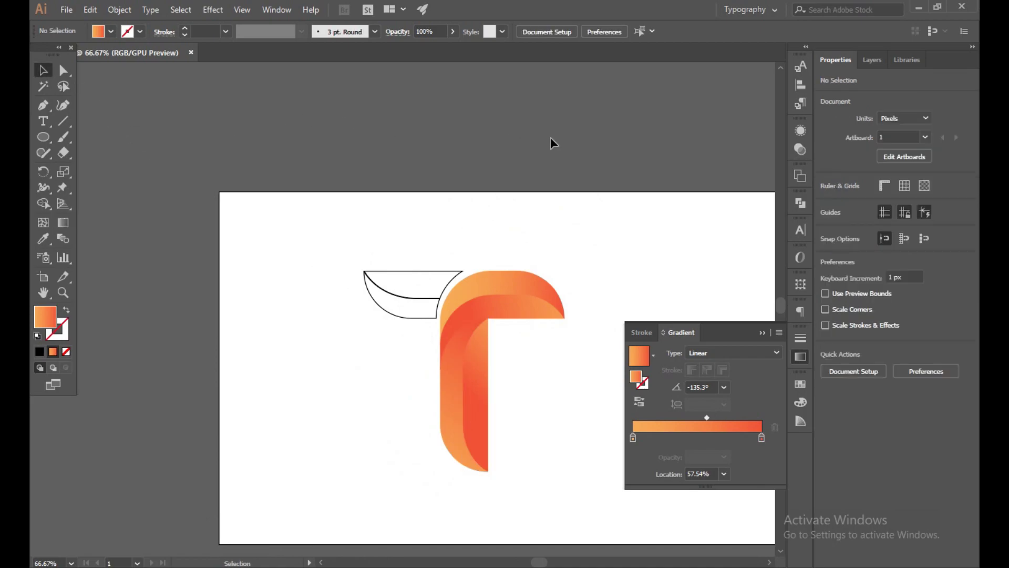
- Fill both bands of the T's left arm with a linear gradient from green (R=140 G=198 B=63) to yellow-green
{"action": "left_click_drag", "start_coordinate": [356, 357], "coordinate": [357, 358]}
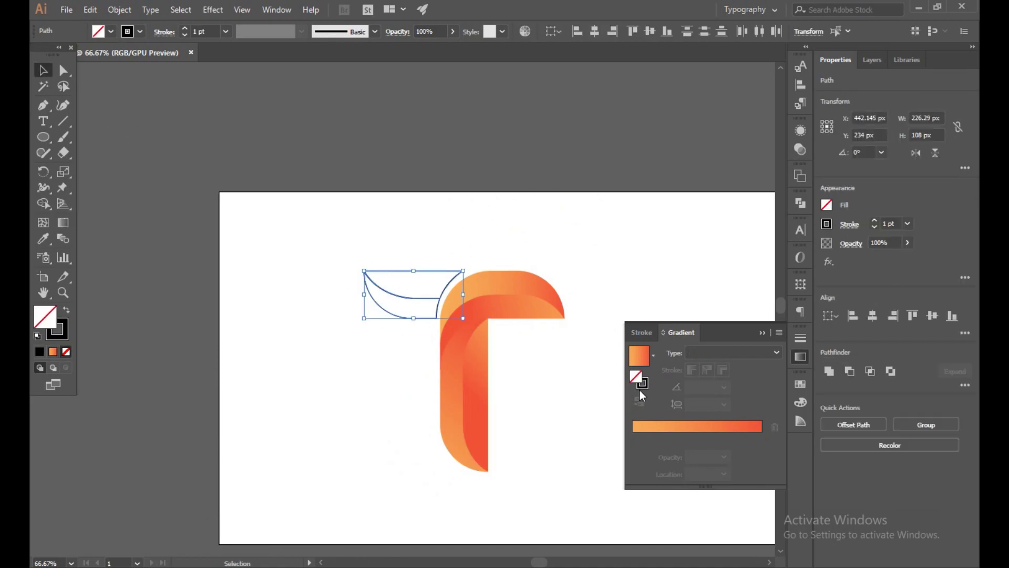
{"action": "left_click", "coordinate": [634, 358]}
{"action": "double_click", "coordinate": [762, 437]}
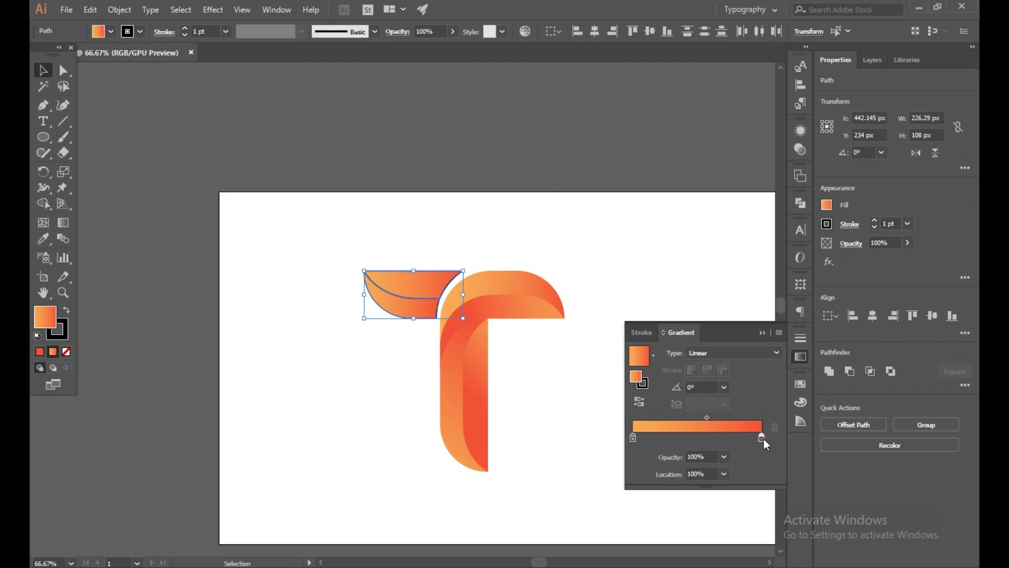
{"action": "left_click", "coordinate": [731, 305]}
{"action": "double_click", "coordinate": [633, 437]}
{"action": "left_click", "coordinate": [638, 305]}
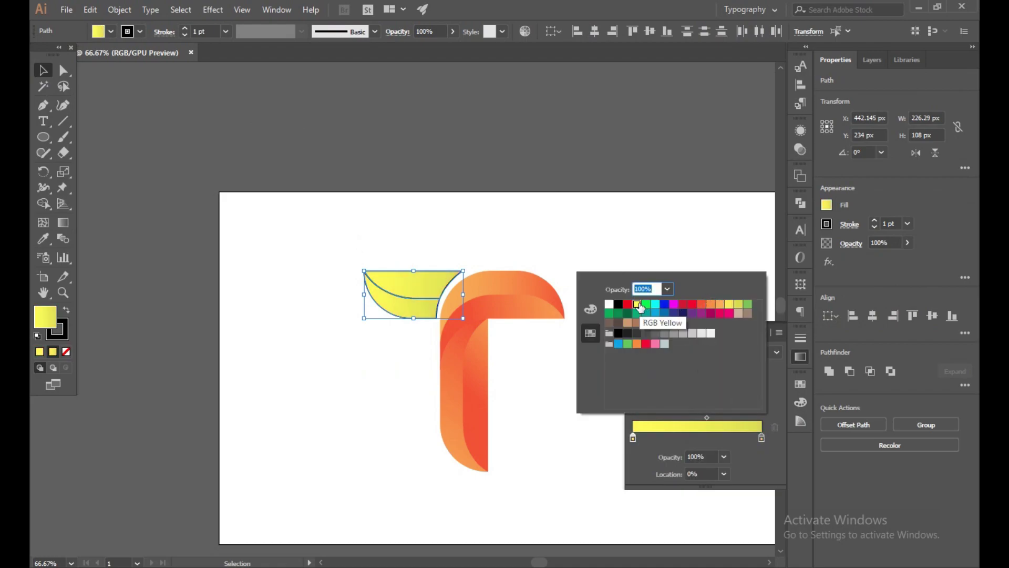
{"action": "left_click", "coordinate": [746, 305]}
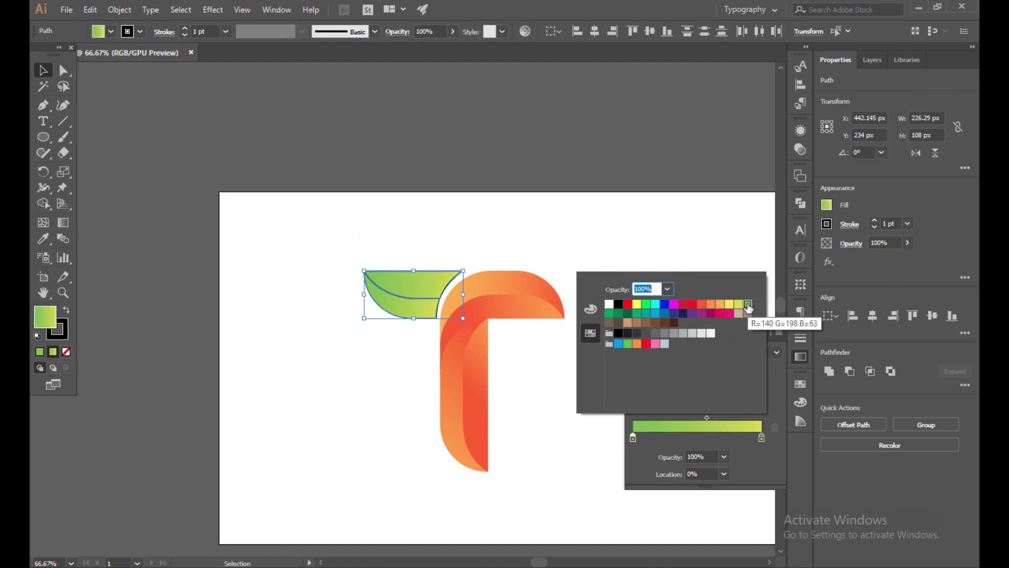
- Reverse the gradient on the left arm's upper green band
{"action": "left_click", "coordinate": [540, 207]}
{"action": "left_click", "coordinate": [406, 280]}
{"action": "left_click", "coordinate": [639, 402]}
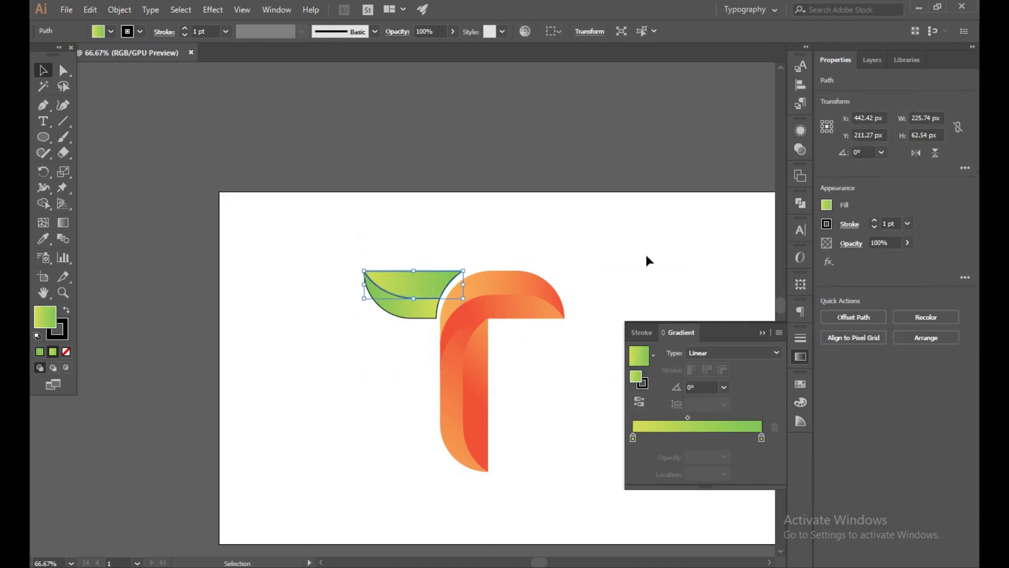
{"action": "left_click", "coordinate": [646, 280]}
- Remove the black outline from both green bands of the left arm
{"action": "left_click", "coordinate": [406, 293]}
{"action": "left_click", "coordinate": [407, 308], "text": "shift"}
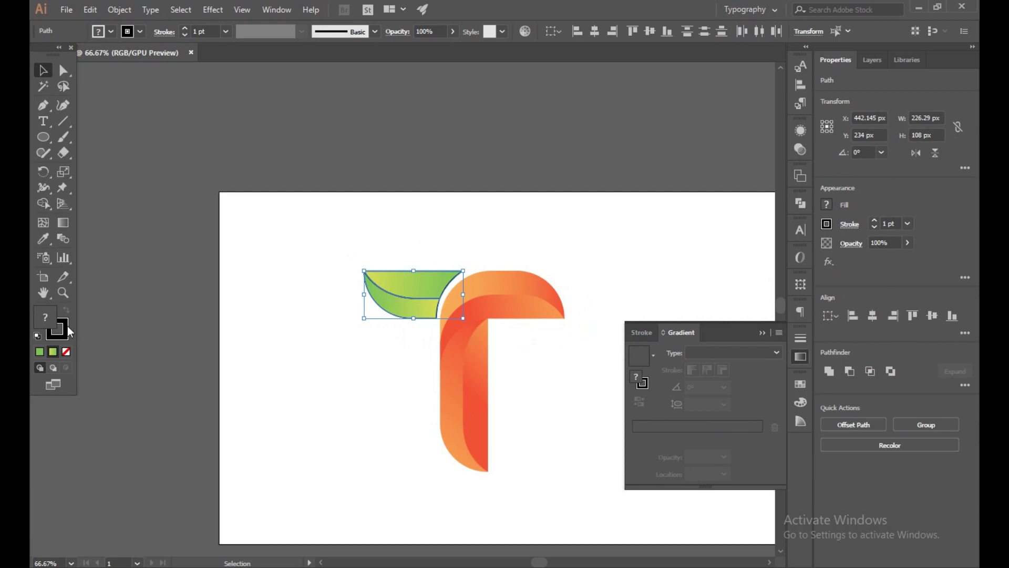
{"action": "left_click", "coordinate": [67, 326]}
{"action": "left_click", "coordinate": [267, 314]}
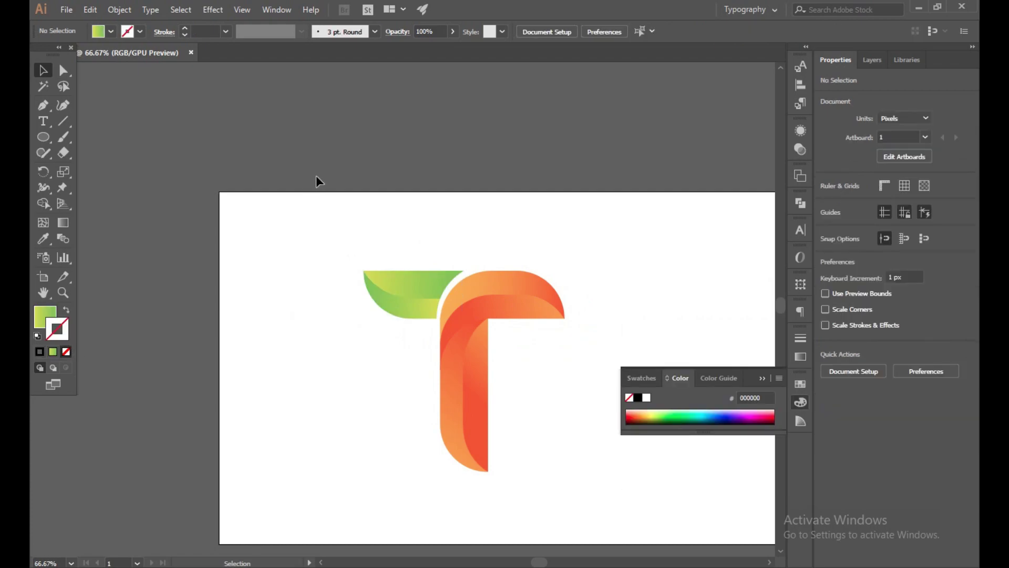
- Bring up the gradient settings with the fill active and leave the artwork deselected
{"action": "left_click", "coordinate": [463, 361]}
{"action": "left_click", "coordinate": [63, 223]}
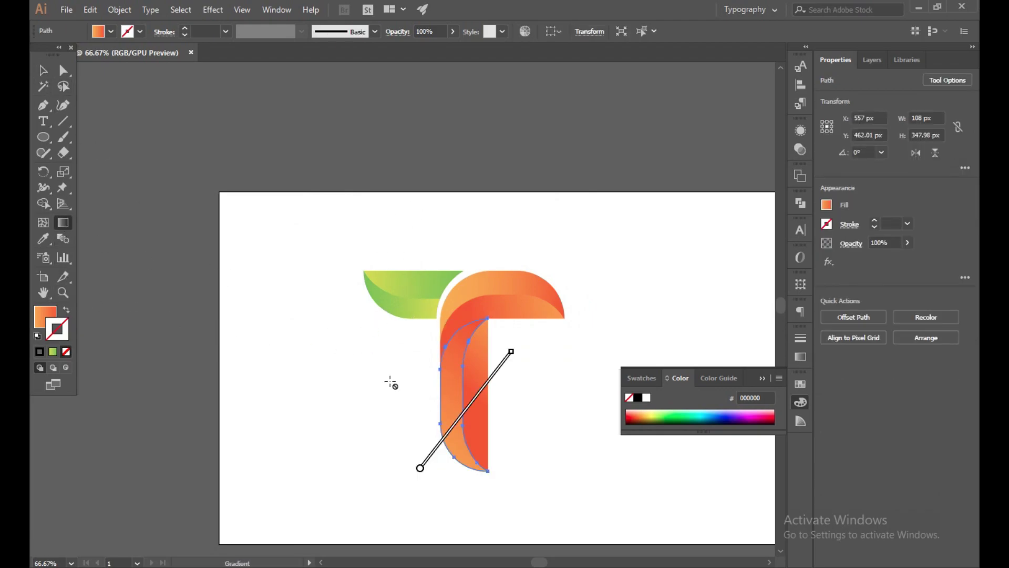
{"action": "left_click", "coordinate": [800, 357]}
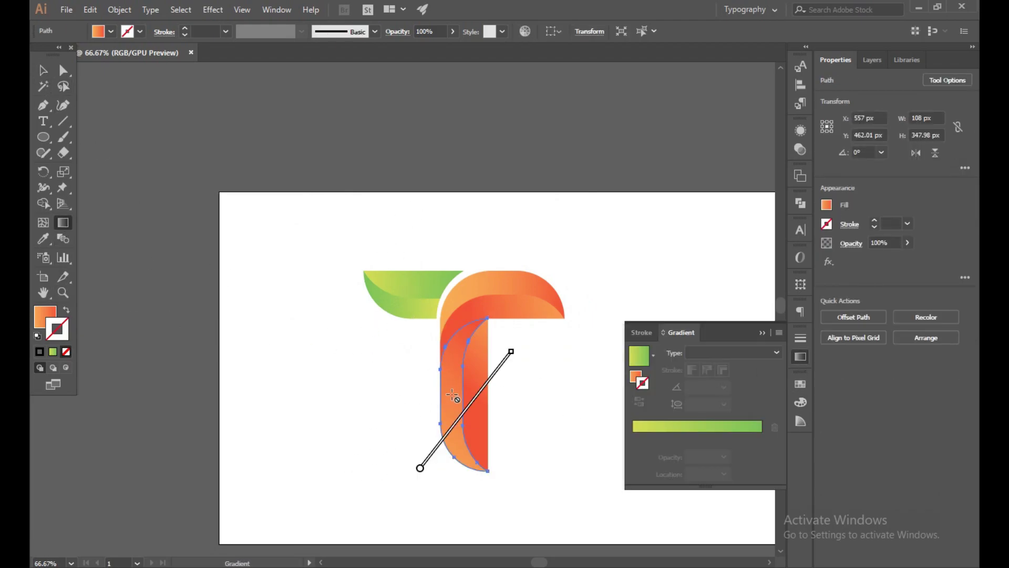
{"action": "left_click", "coordinate": [43, 70]}
{"action": "left_click", "coordinate": [255, 344]}
{"action": "left_click", "coordinate": [636, 381]}
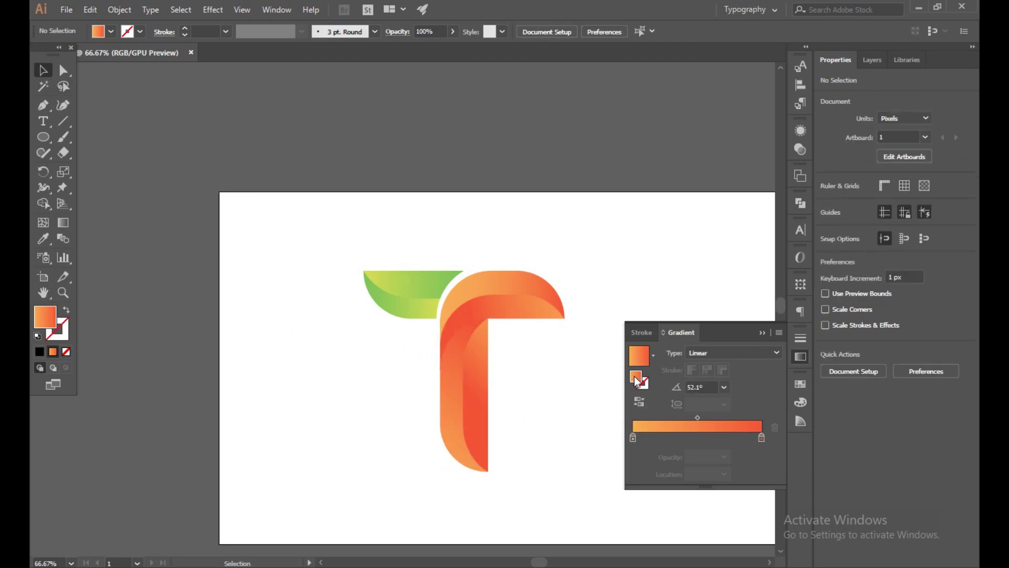
- Redraw the gradient on the stem's outer band in several diagonal directions, ending at about 50.2°
{"action": "left_click", "coordinate": [443, 371]}
{"action": "left_click", "coordinate": [63, 223]}
{"action": "left_click_drag", "start_coordinate": [442, 338], "coordinate": [378, 428]}
{"action": "left_click_drag", "start_coordinate": [337, 466], "coordinate": [383, 401]}
{"action": "left_click_drag", "start_coordinate": [311, 444], "coordinate": [393, 353]}
{"action": "left_click_drag", "start_coordinate": [325, 408], "coordinate": [391, 333]}
{"action": "mouse_move", "coordinate": [346, 466]}
{"action": "left_mouse_down"}
{"action": "mouse_move", "coordinate": [401, 374]}
{"action": "mouse_move", "coordinate": [481, 279]}
{"action": "left_mouse_up"}
{"action": "left_click_drag", "start_coordinate": [411, 474], "coordinate": [504, 364]}
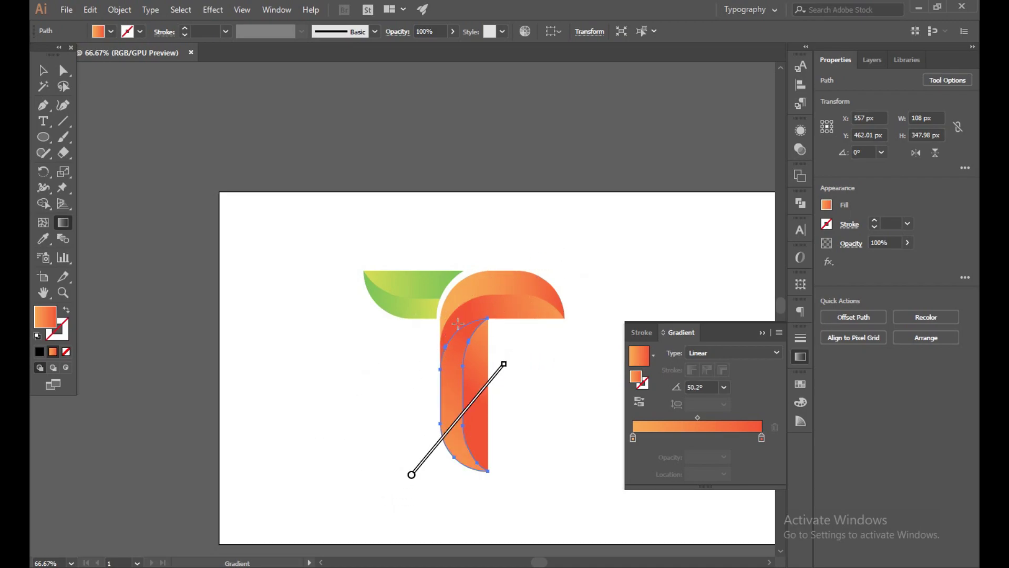
- Try several gradient directions and positions on the right arm's lower band, ending at about -153.8°
{"action": "left_click", "coordinate": [43, 70]}
{"action": "left_click", "coordinate": [323, 160]}
{"action": "left_click", "coordinate": [500, 322]}
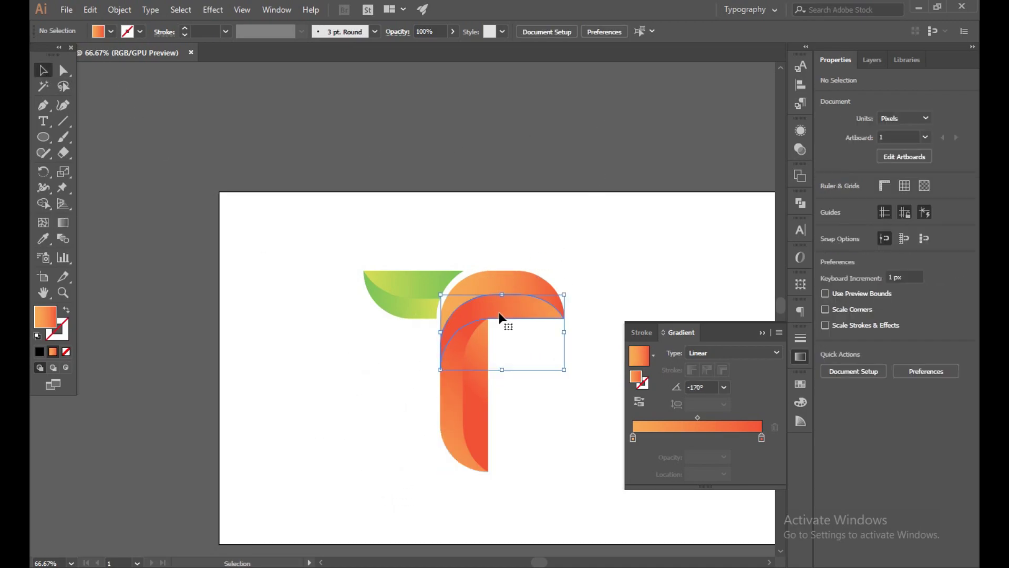
{"action": "left_click", "coordinate": [63, 222]}
{"action": "left_click_drag", "start_coordinate": [310, 350], "coordinate": [432, 258]}
{"action": "left_click_drag", "start_coordinate": [568, 219], "coordinate": [475, 246]}
{"action": "left_click_drag", "start_coordinate": [493, 220], "coordinate": [435, 243]}
{"action": "left_click_drag", "start_coordinate": [596, 201], "coordinate": [539, 229]}
{"action": "left_click_drag", "start_coordinate": [571, 166], "coordinate": [451, 224]}
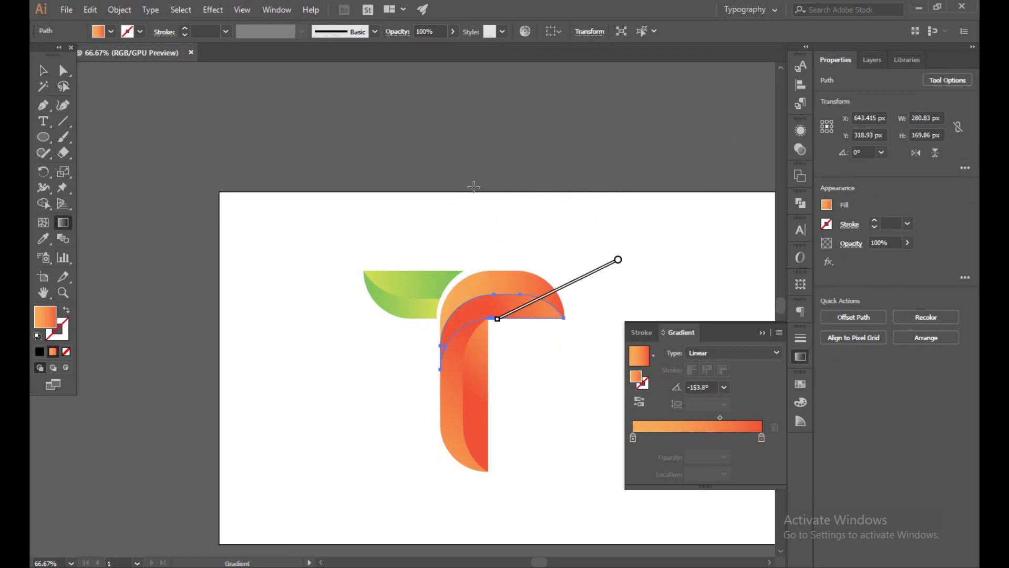
- Keep varying the lower arm band's gradient direction and length, ending with a diagonal at about -144°
{"action": "left_click_drag", "start_coordinate": [474, 187], "coordinate": [423, 212]}
{"action": "left_click_drag", "start_coordinate": [283, 431], "coordinate": [475, 266]}
{"action": "left_click_drag", "start_coordinate": [329, 371], "coordinate": [496, 250]}
{"action": "left_click_drag", "start_coordinate": [646, 208], "coordinate": [478, 238]}
{"action": "mouse_move", "coordinate": [536, 215]}
{"action": "left_mouse_down"}
{"action": "mouse_move", "coordinate": [432, 244]}
{"action": "mouse_move", "coordinate": [494, 182]}
{"action": "left_mouse_up"}
{"action": "left_click_drag", "start_coordinate": [683, 194], "coordinate": [420, 214]}
{"action": "mouse_move", "coordinate": [637, 120]}
{"action": "left_mouse_down"}
{"action": "mouse_move", "coordinate": [466, 253]}
{"action": "mouse_move", "coordinate": [383, 297]}
{"action": "left_mouse_up"}
{"action": "left_click_drag", "start_coordinate": [336, 486], "coordinate": [472, 258]}
{"action": "mouse_move", "coordinate": [340, 333]}
{"action": "left_mouse_down"}
{"action": "mouse_move", "coordinate": [462, 225]}
{"action": "mouse_move", "coordinate": [514, 205]}
{"action": "left_mouse_up"}
{"action": "left_click_drag", "start_coordinate": [525, 286], "coordinate": [538, 203]}
{"action": "scroll", "coordinate": [535, 219], "scroll_direction": "up", "scroll_amount": 3}
{"action": "left_click_drag", "start_coordinate": [687, 112], "coordinate": [467, 271]}
{"action": "mouse_move", "coordinate": [537, 223]}
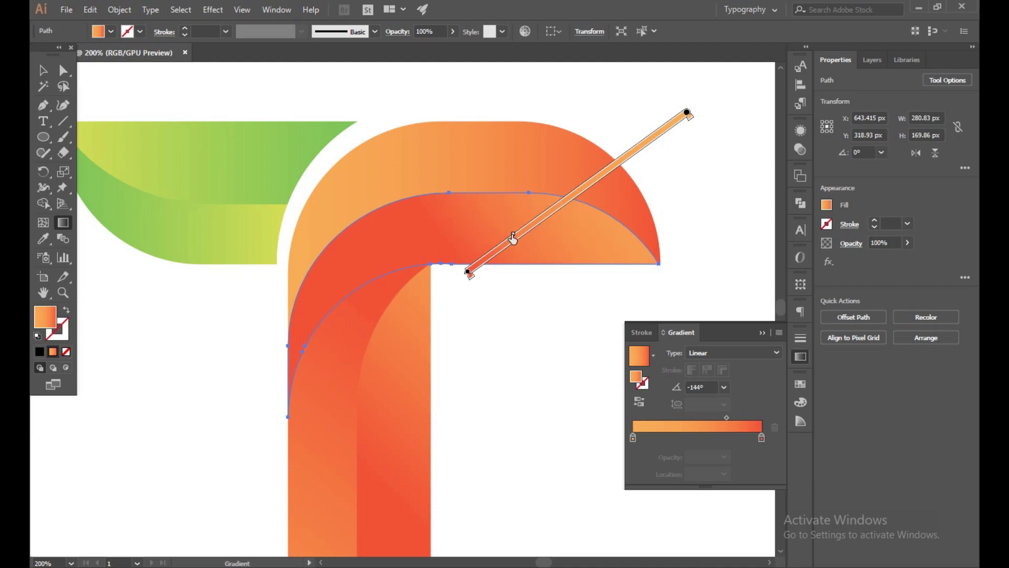
- Stretch the lower arm band's gradient into a long diagonal from above the arm's right end down past the stem
{"action": "mouse_move", "coordinate": [593, 110]}
{"action": "left_mouse_down"}
{"action": "mouse_move", "coordinate": [496, 189]}
{"action": "mouse_move", "coordinate": [352, 196]}
{"action": "mouse_move", "coordinate": [198, 338]}
{"action": "left_mouse_up"}
{"action": "left_click_drag", "start_coordinate": [604, 104], "coordinate": [339, 322]}
{"action": "mouse_move", "coordinate": [638, 104]}
{"action": "left_mouse_down"}
{"action": "mouse_move", "coordinate": [365, 254]}
{"action": "mouse_move", "coordinate": [235, 263]}
{"action": "left_mouse_up"}
{"action": "left_click_drag", "start_coordinate": [678, 115], "coordinate": [343, 350]}
{"action": "left_click_drag", "start_coordinate": [721, 95], "coordinate": [426, 402]}
{"action": "left_click_drag", "start_coordinate": [720, 118], "coordinate": [389, 410]}
{"action": "left_click", "coordinate": [42, 71]}
{"action": "left_click", "coordinate": [83, 109]}
{"action": "left_click", "coordinate": [407, 349]}
{"action": "left_click_drag", "start_coordinate": [712, 103], "coordinate": [508, 265]}
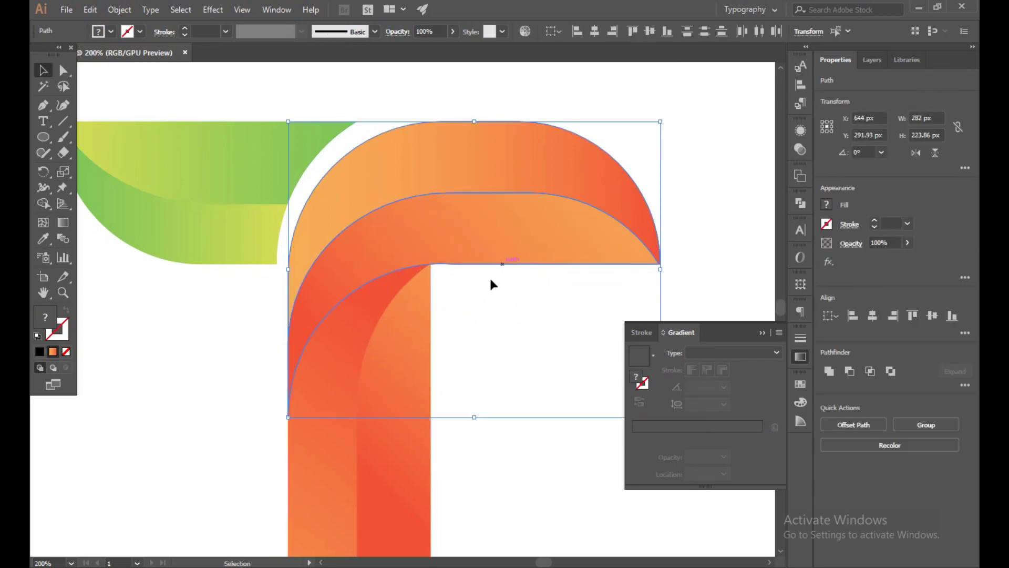
- Redraw the stem's inner band gradient in several directions, ending with a diagonal at about -128.9°
{"action": "scroll", "coordinate": [465, 317], "scroll_direction": "down", "scroll_amount": 1}
{"action": "left_click", "coordinate": [578, 323]}
{"action": "left_click", "coordinate": [356, 403]}
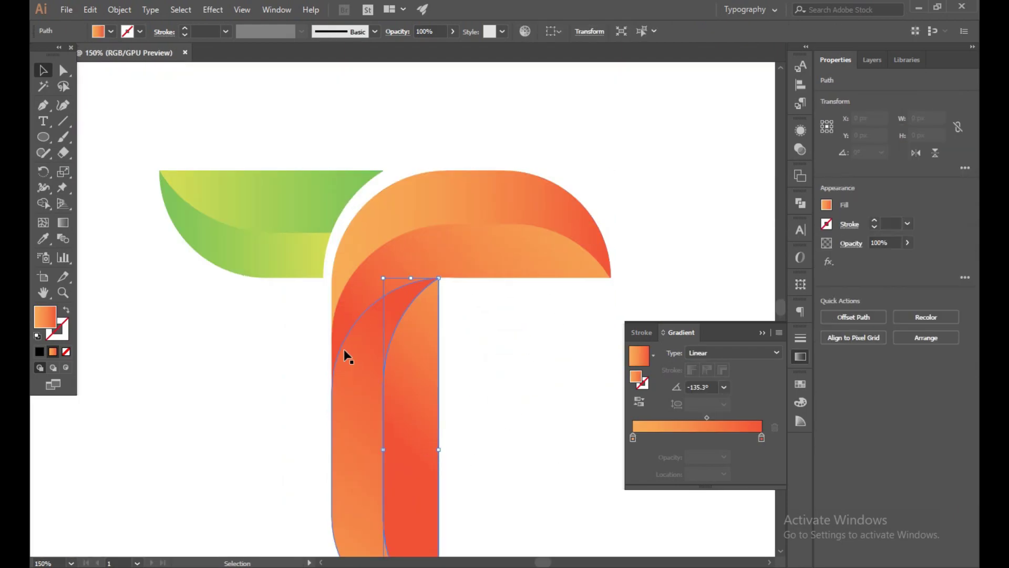
{"action": "left_click", "coordinate": [63, 223]}
{"action": "left_click_drag", "start_coordinate": [459, 464], "coordinate": [568, 292]}
{"action": "left_click_drag", "start_coordinate": [487, 425], "coordinate": [668, 175]}
{"action": "left_click_drag", "start_coordinate": [707, 134], "coordinate": [524, 365]}
{"action": "left_click_drag", "start_coordinate": [649, 159], "coordinate": [464, 417]}
{"action": "scroll", "coordinate": [515, 383], "scroll_direction": "down", "scroll_amount": 2}
{"action": "left_click_drag", "start_coordinate": [594, 271], "coordinate": [436, 466]}
{"action": "left_click", "coordinate": [45, 72]}
{"action": "left_click", "coordinate": [578, 135]}
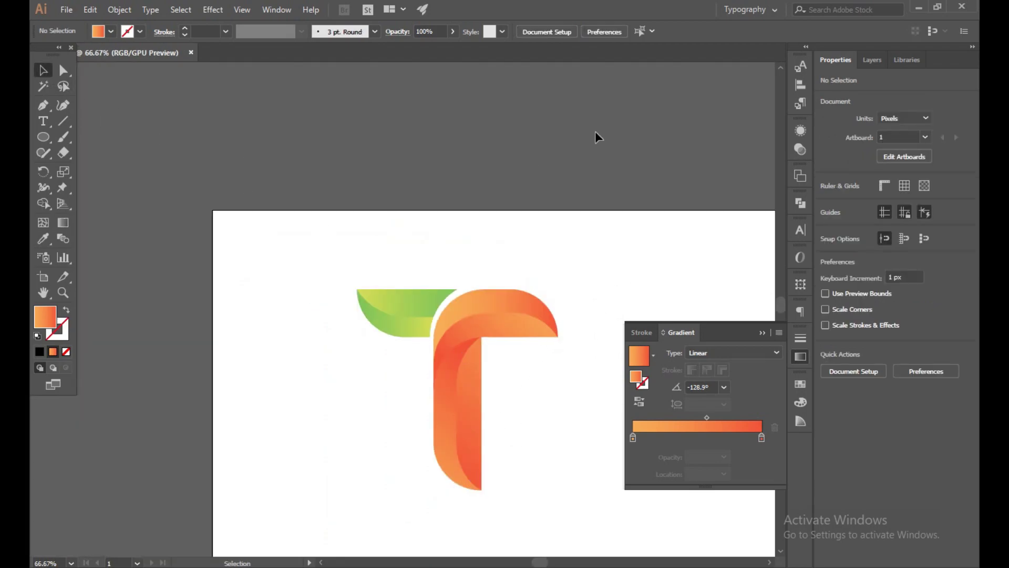
- Move all the T's shapes together up and to the right, roughly centring the logo horizontally on the artboard
{"action": "left_click", "coordinate": [762, 332]}
{"action": "left_click_drag", "start_coordinate": [487, 411], "coordinate": [490, 415]}
{"action": "left_click_drag", "start_coordinate": [471, 428], "coordinate": [510, 390]}
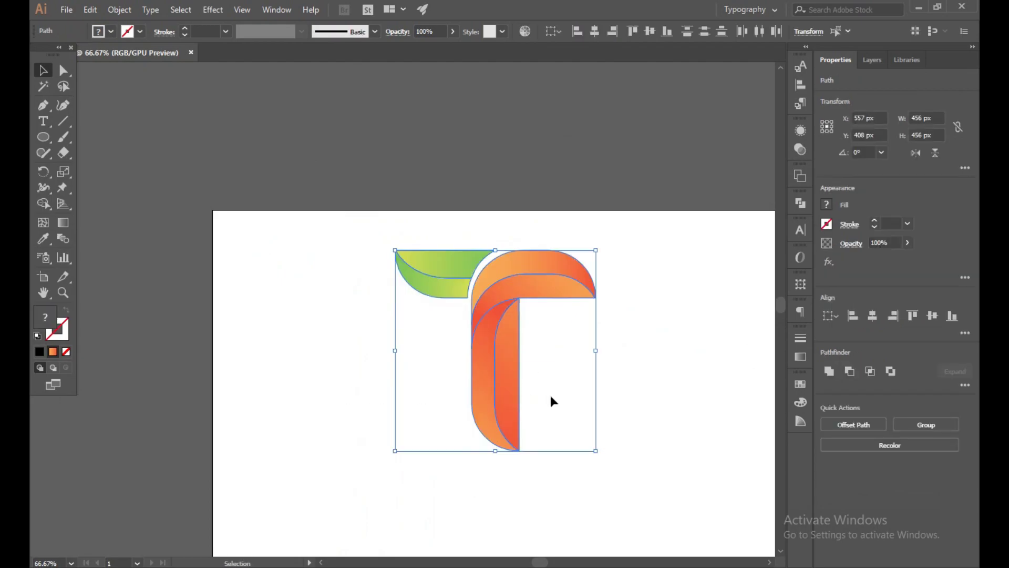
{"action": "left_click_drag", "start_coordinate": [689, 402], "coordinate": [648, 338]}
{"action": "left_click", "coordinate": [651, 356]}
- Group all the orange and green shapes of the T into one object
{"action": "left_click_drag", "start_coordinate": [392, 204], "coordinate": [498, 328]}
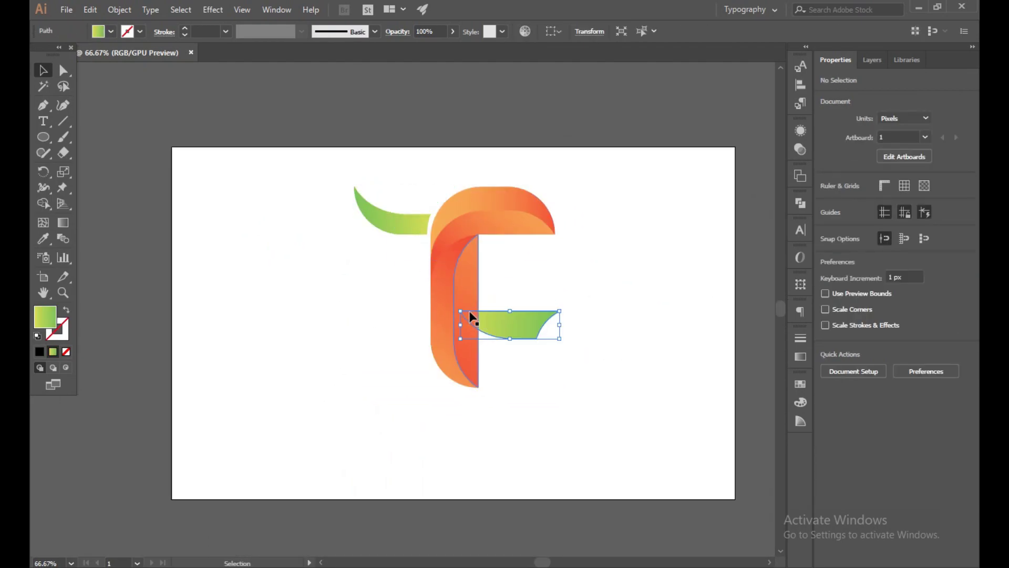
{"action": "key", "text": "ctrl+z"}
{"action": "left_click_drag", "start_coordinate": [293, 168], "coordinate": [585, 376]}
{"action": "key", "text": "a"}
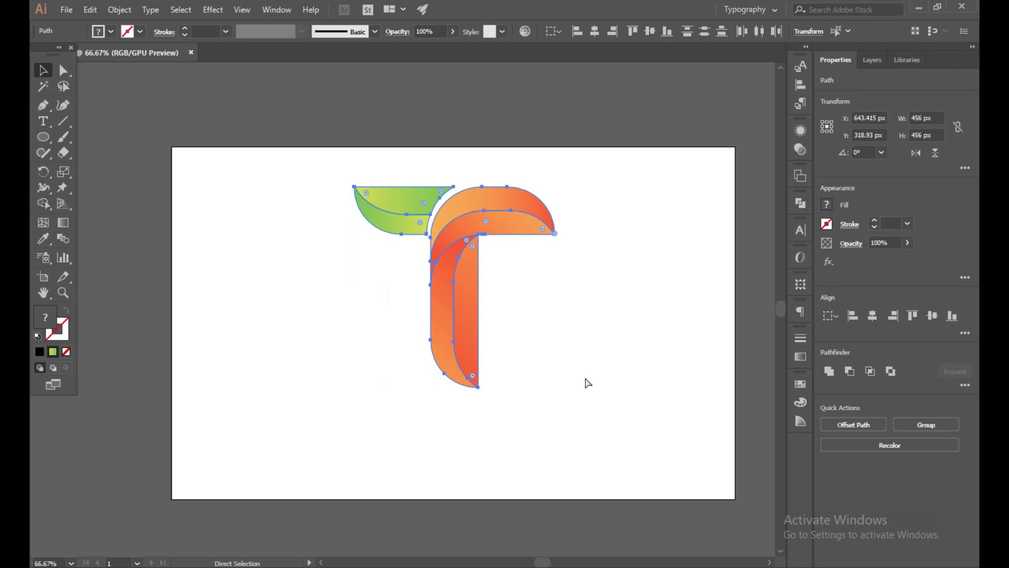
{"action": "key", "text": "ctrl+g"}
{"action": "left_click", "coordinate": [603, 407]}
- Try moving the grouped T sideways across the artboard
{"action": "left_click_drag", "start_coordinate": [457, 308], "coordinate": [666, 314]}
{"action": "left_click_drag", "start_coordinate": [666, 314], "coordinate": [289, 305]}
{"action": "scroll", "coordinate": [502, 311], "scroll_direction": "down", "scroll_amount": 3}
{"action": "scroll", "coordinate": [442, 286], "scroll_direction": "up", "scroll_amount": 2}
{"action": "scroll", "coordinate": [492, 284], "scroll_direction": "up", "scroll_amount": 2}
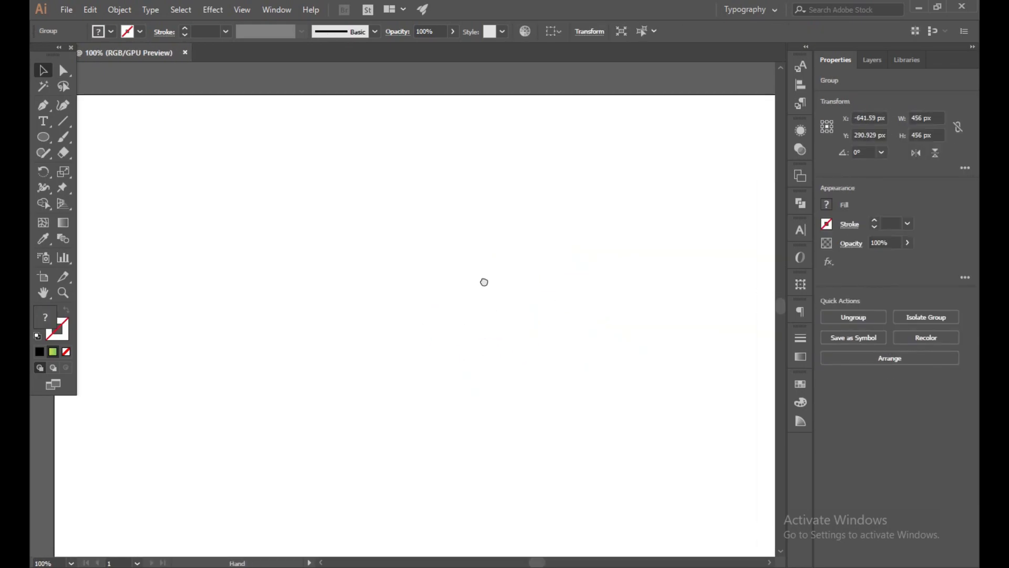
{"action": "scroll", "coordinate": [493, 285], "scroll_direction": "down", "scroll_amount": 2}
- Draw a pale aqua background rectangle behind the logo covering the whole artboard
{"action": "left_click_drag", "start_coordinate": [46, 138], "coordinate": [100, 136]}
{"action": "left_click_drag", "start_coordinate": [271, 181], "coordinate": [693, 438]}
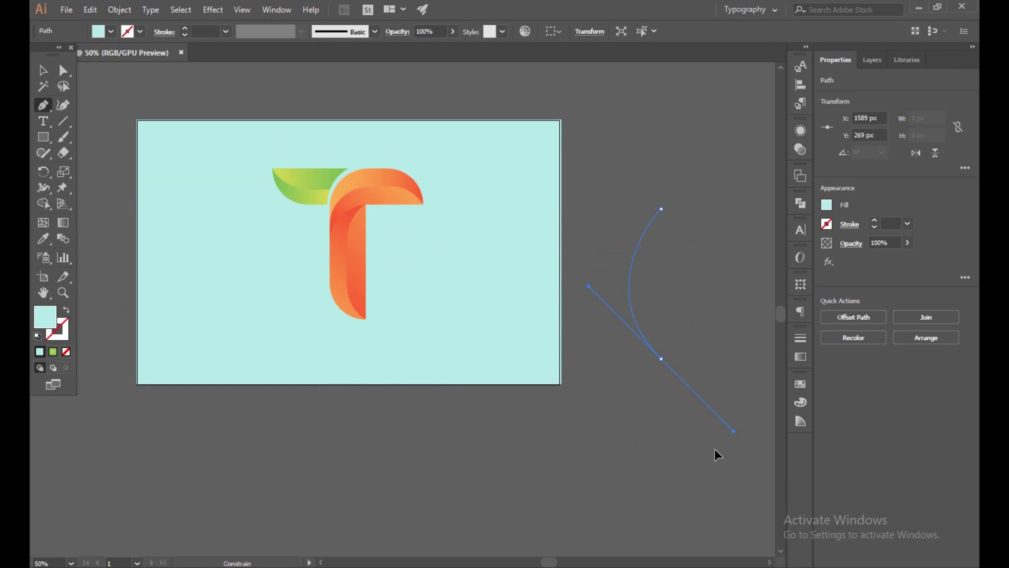
- Draw a closed leaf shape about 193 x 454 px to the right of the artboard and fill it bright green
{"action": "left_click", "coordinate": [661, 358]}
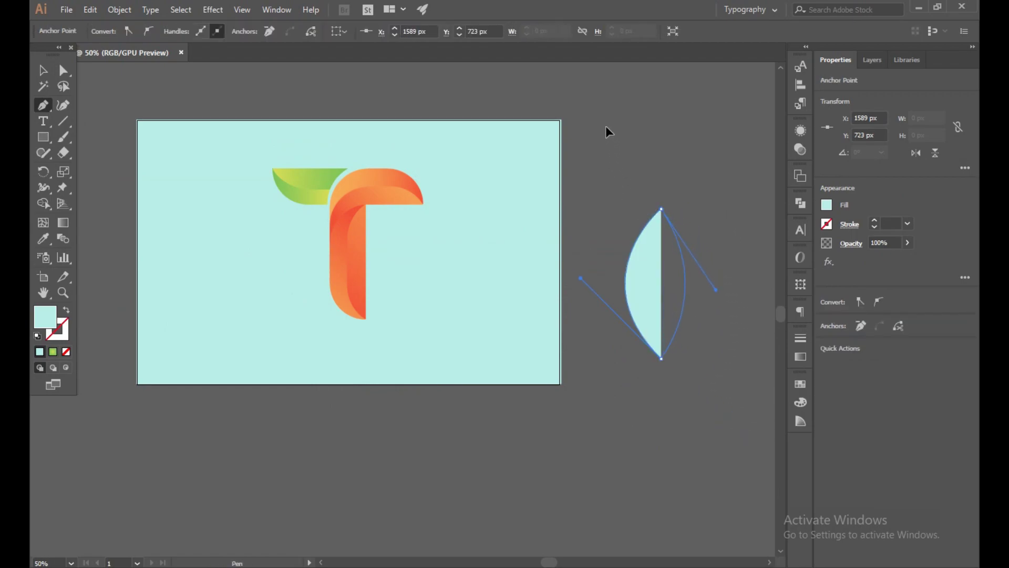
{"action": "left_click", "coordinate": [661, 209]}
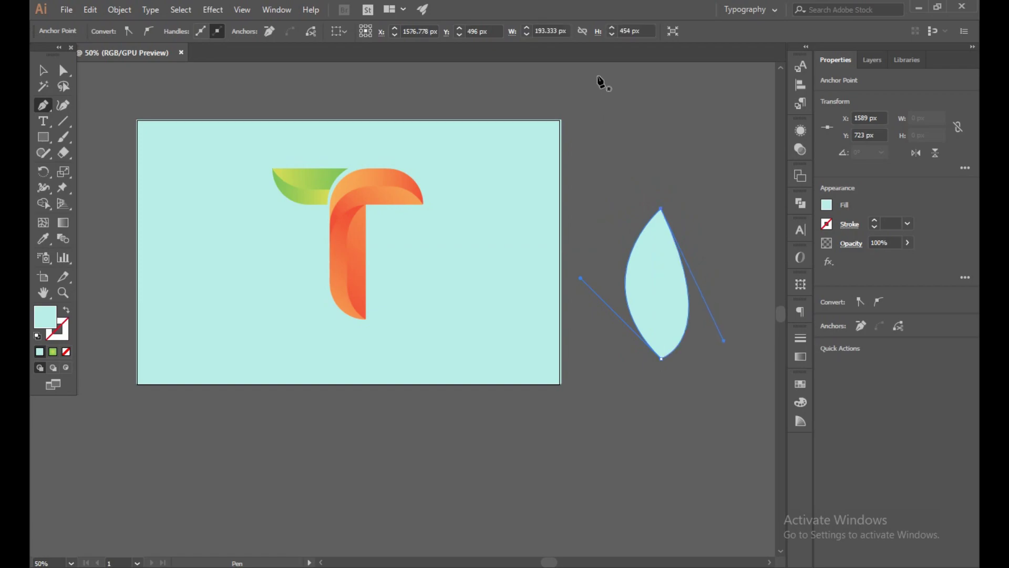
{"action": "double_click", "coordinate": [44, 322]}
{"action": "left_click_drag", "start_coordinate": [521, 299], "coordinate": [524, 330]}
{"action": "mouse_move", "coordinate": [476, 208]}
{"action": "left_mouse_down"}
{"action": "mouse_move", "coordinate": [486, 239]}
{"action": "mouse_move", "coordinate": [478, 221]}
{"action": "left_mouse_up"}
{"action": "left_click", "coordinate": [622, 209]}
{"action": "left_click", "coordinate": [711, 169]}
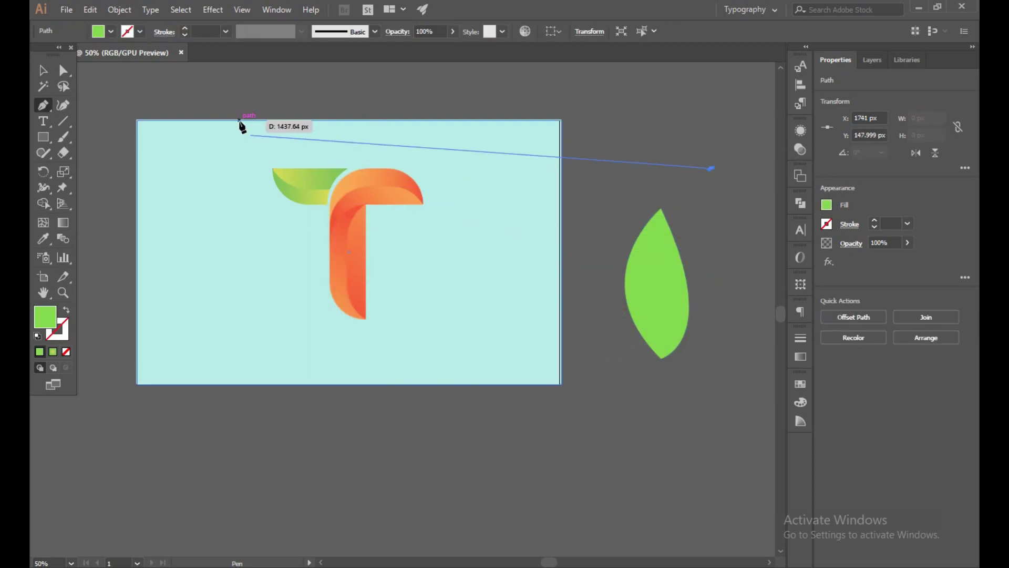
{"action": "key", "text": "Delete"}
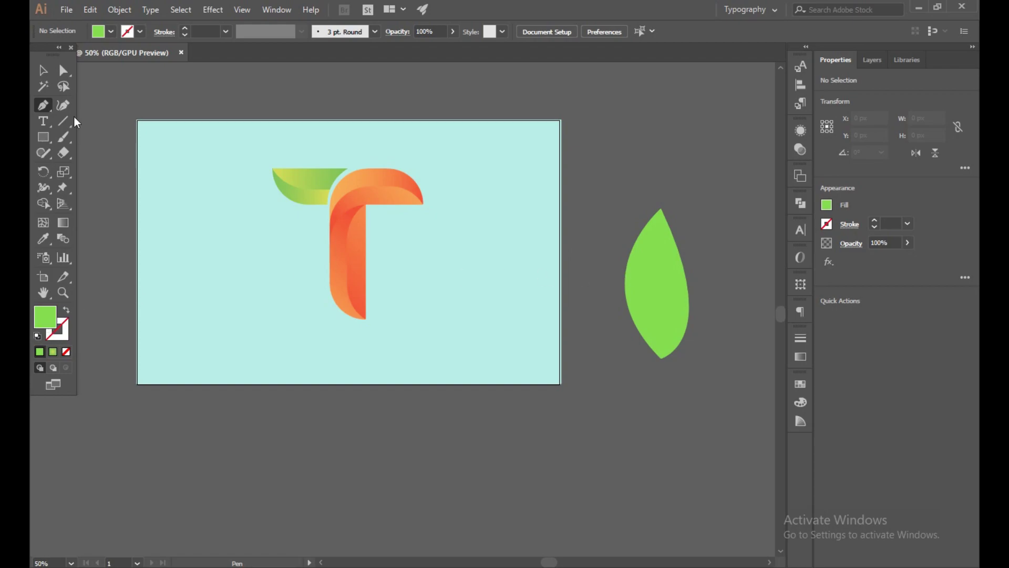
- Recolour the leaf with the muted green #81A53D
{"action": "left_click", "coordinate": [43, 70]}
{"action": "left_click", "coordinate": [659, 259]}
{"action": "double_click", "coordinate": [46, 319]}
{"action": "mouse_move", "coordinate": [479, 235]}
{"action": "left_mouse_down"}
{"action": "mouse_move", "coordinate": [479, 211]}
{"action": "mouse_move", "coordinate": [480, 265]}
{"action": "mouse_move", "coordinate": [453, 282]}
{"action": "mouse_move", "coordinate": [437, 259]}
{"action": "left_mouse_up"}
{"action": "left_click", "coordinate": [658, 207]}
{"action": "left_click", "coordinate": [679, 170]}
- Try a lighter green fill on the leaf and settle on the vivid green #97C90D
{"action": "left_click", "coordinate": [659, 252]}
{"action": "double_click", "coordinate": [47, 318]}
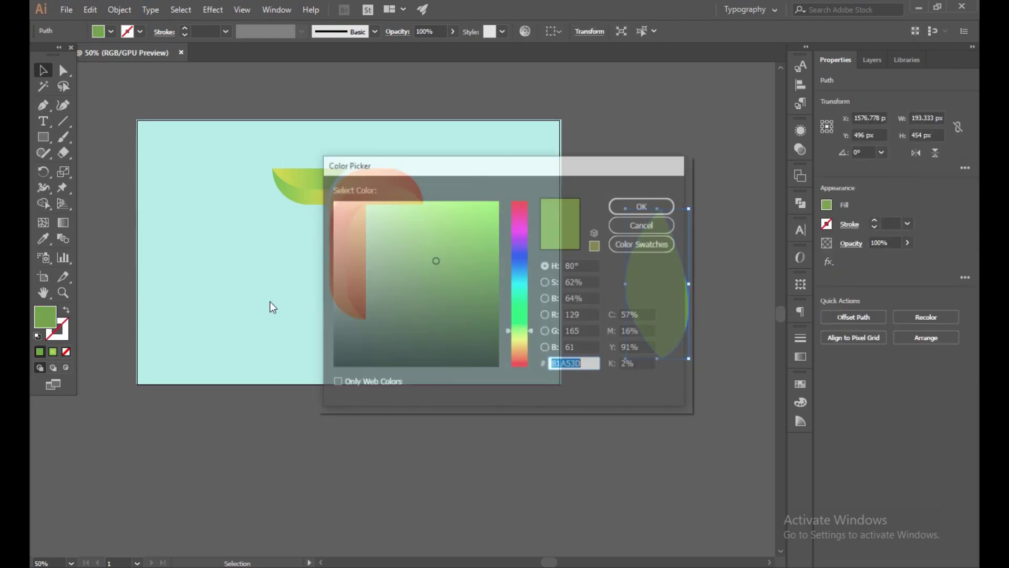
{"action": "left_click", "coordinate": [443, 239]}
{"action": "left_click", "coordinate": [643, 206]}
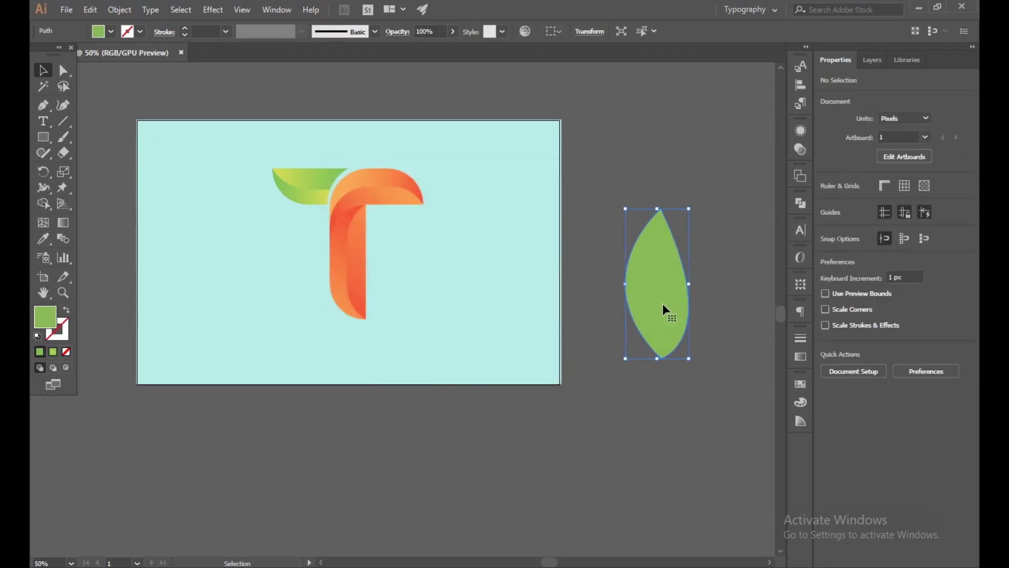
{"action": "double_click", "coordinate": [46, 318]}
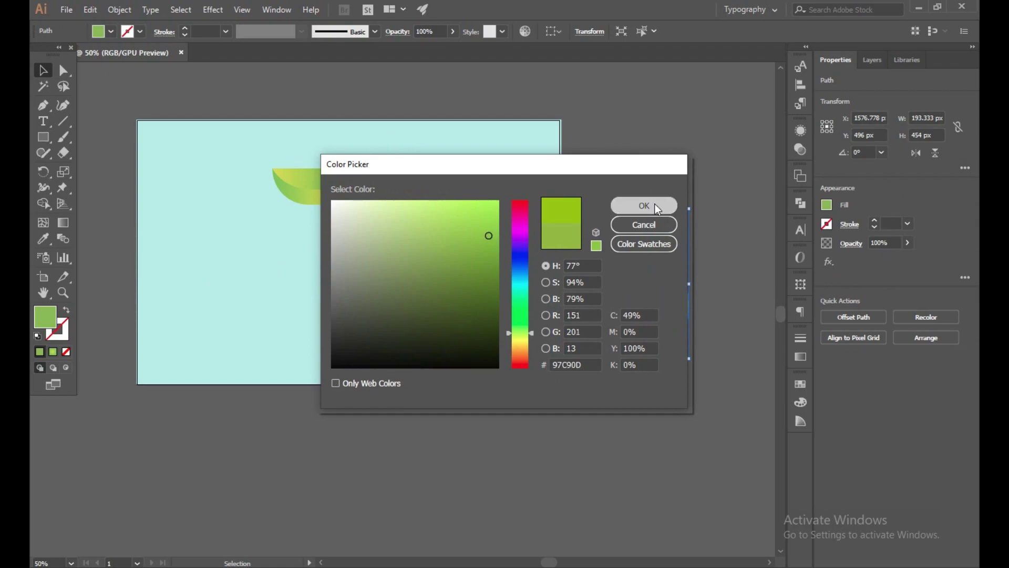
{"action": "left_click", "coordinate": [654, 206]}
- Draw a thin tapering vein about 407 px long up the leaf's centre with the Pen tool, starting below its base
{"action": "left_click", "coordinate": [44, 106]}
{"action": "scroll", "coordinate": [575, 216], "scroll_direction": "up", "scroll_amount": 2}
{"action": "left_click_drag", "start_coordinate": [713, 277], "coordinate": [555, 193]}
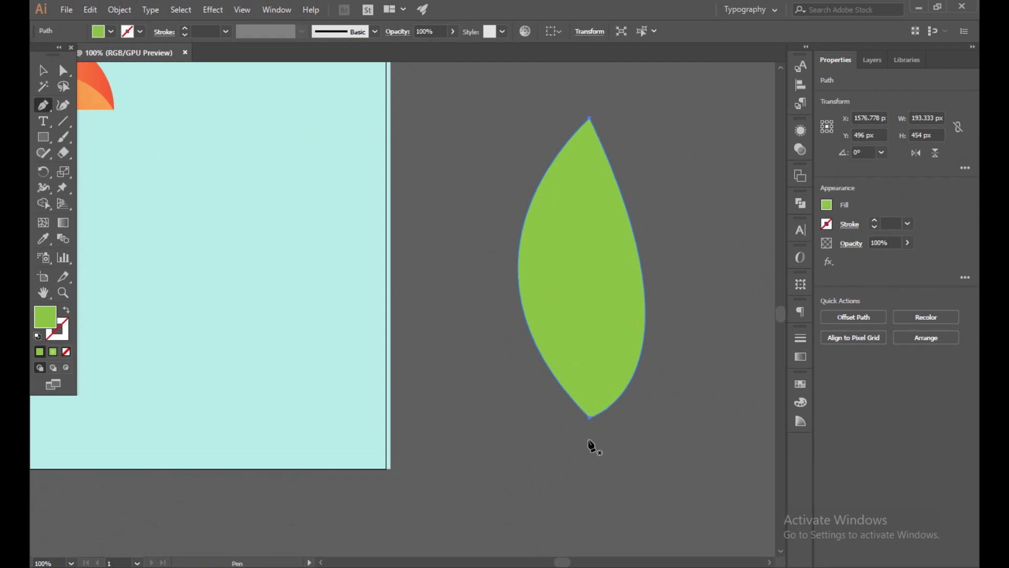
{"action": "left_click", "coordinate": [585, 432]}
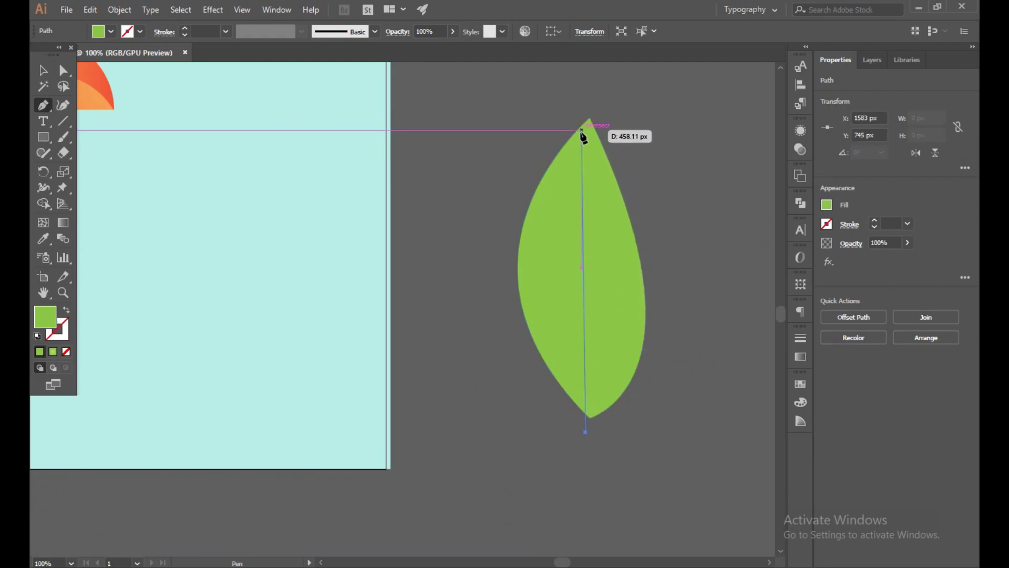
{"action": "left_click", "coordinate": [582, 173]}
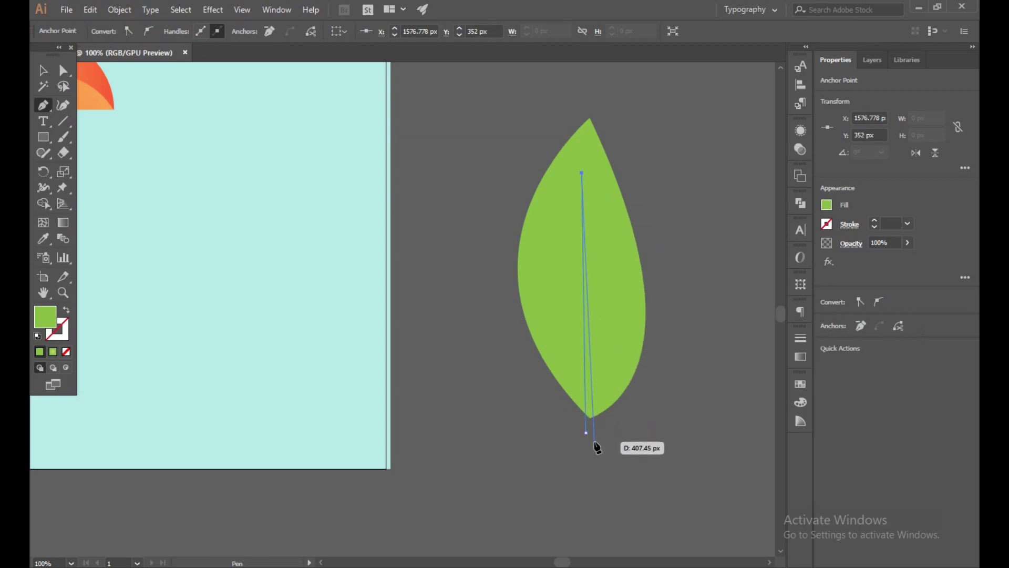
{"action": "left_click", "coordinate": [594, 443]}
- Fill the leaf's narrow centre vein with orange
{"action": "left_click", "coordinate": [43, 71]}
{"action": "double_click", "coordinate": [46, 317]}
{"action": "type", "text": "C6910E"}
{"action": "left_click_drag", "start_coordinate": [476, 228], "coordinate": [637, 359]}
{"action": "left_click", "coordinate": [639, 204]}
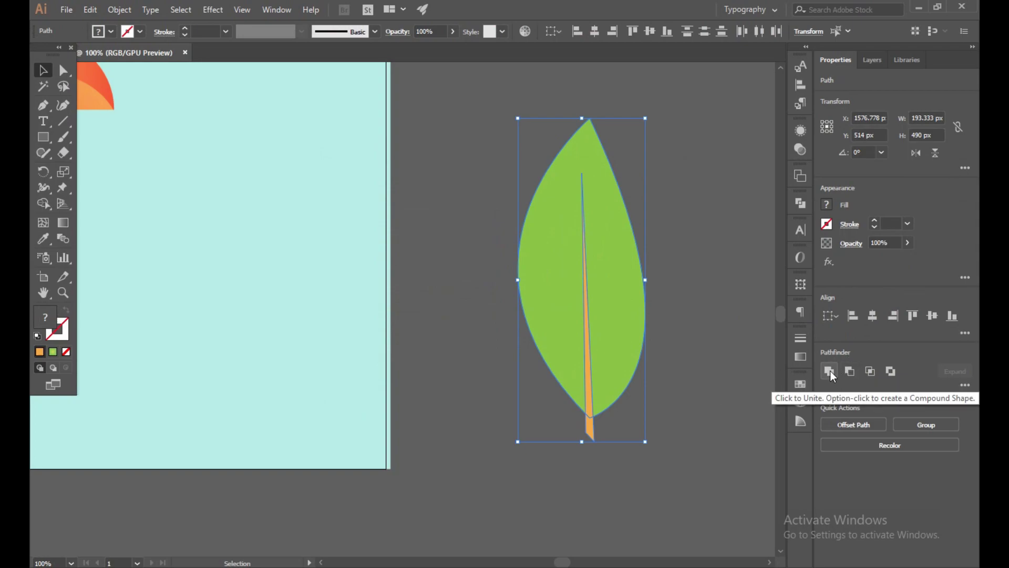
- Try cutting the orange vein shape out of the leaf with Minus Front
{"action": "left_click", "coordinate": [853, 370]}
{"action": "left_click", "coordinate": [696, 336]}
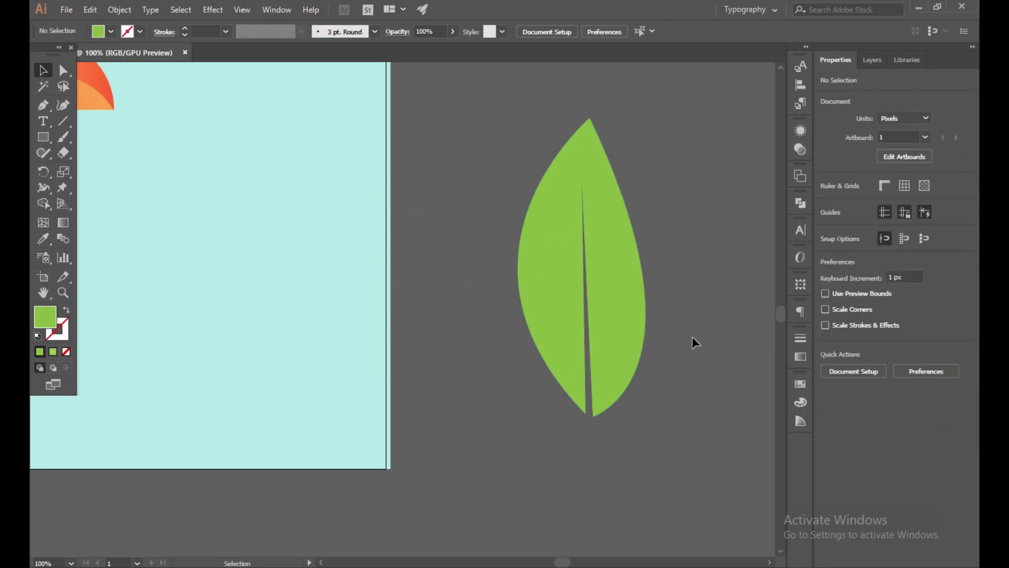
{"action": "left_click", "coordinate": [43, 110]}
{"action": "key", "text": "ctrl+z"}
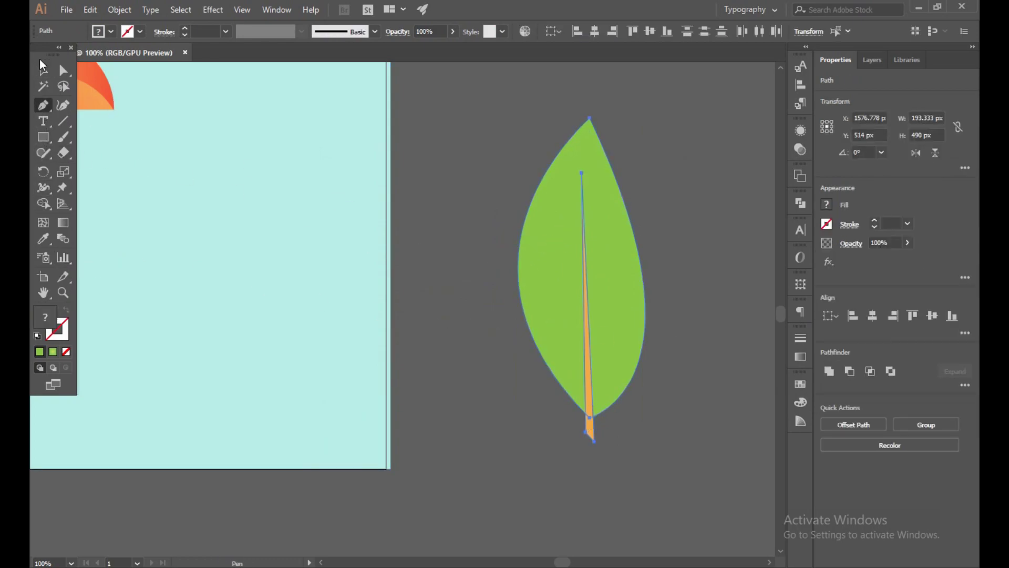
- Fill the leaf's tapering centre vein with dark brown instead of cutting it out of the leaf
{"action": "left_click", "coordinate": [682, 252]}
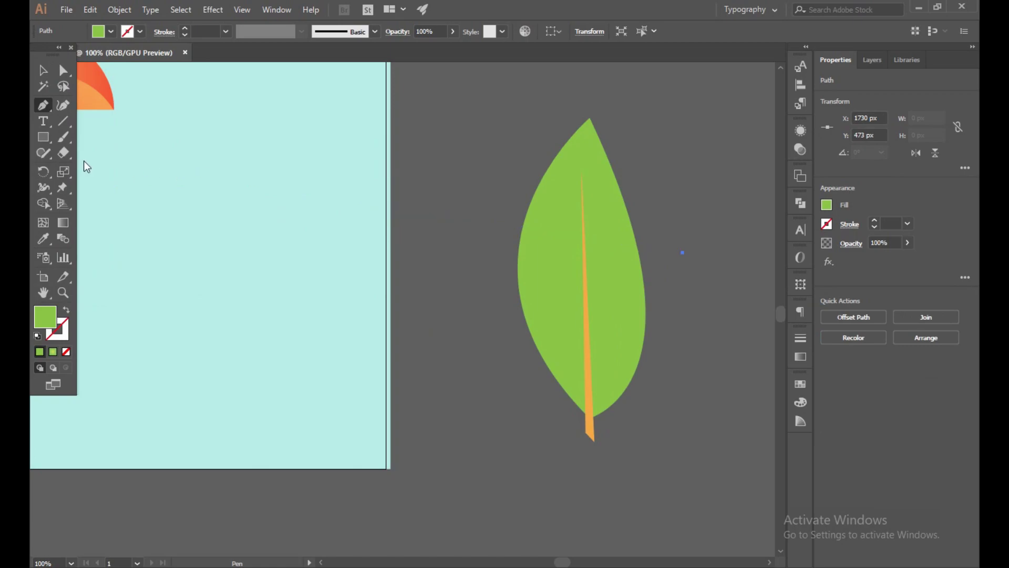
{"action": "left_click", "coordinate": [42, 71]}
{"action": "left_click", "coordinate": [587, 333]}
{"action": "double_click", "coordinate": [45, 317]}
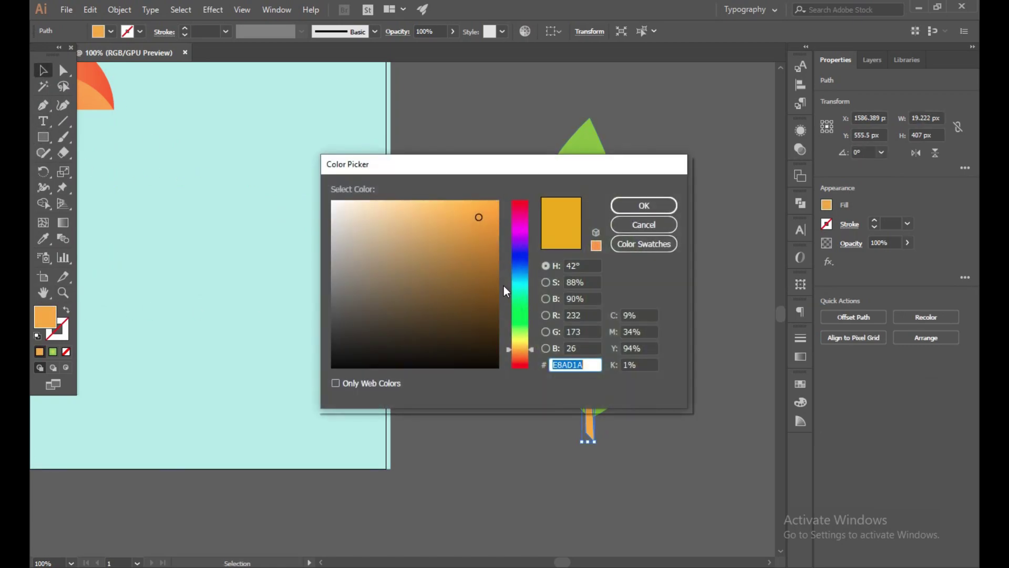
{"action": "left_click", "coordinate": [488, 326]}
{"action": "left_click", "coordinate": [664, 206]}
{"action": "left_click", "coordinate": [708, 149]}
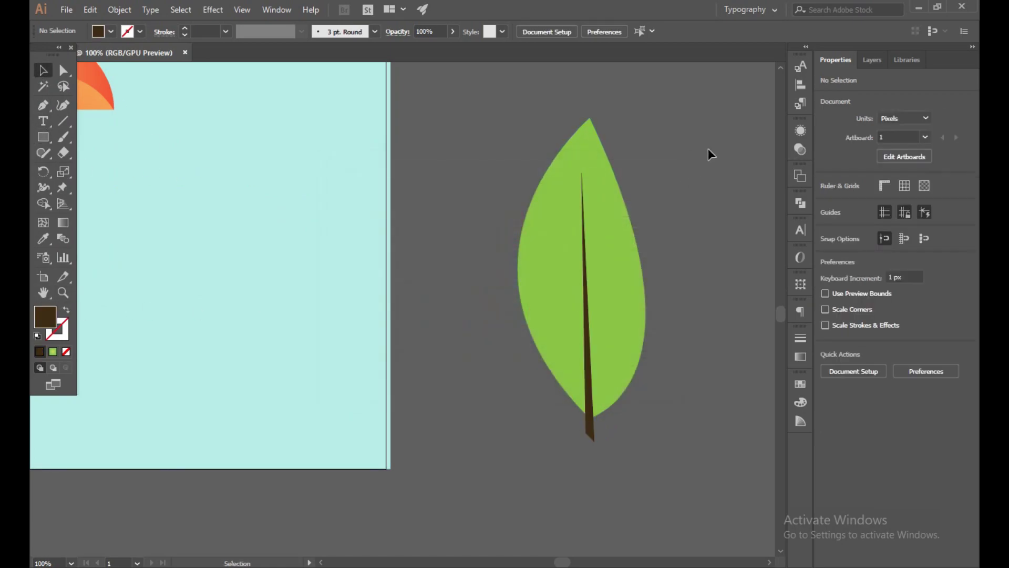
- Draw a thin tapering side vein with the Pen tool from the centre vein near the base to the leaf's left edge
{"action": "left_click", "coordinate": [605, 230]}
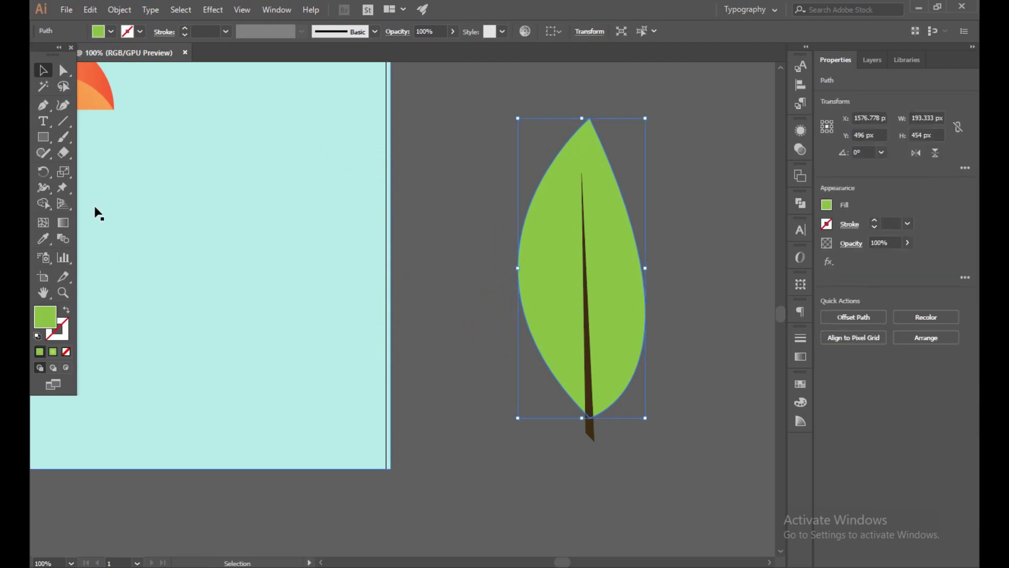
{"action": "left_click", "coordinate": [43, 105]}
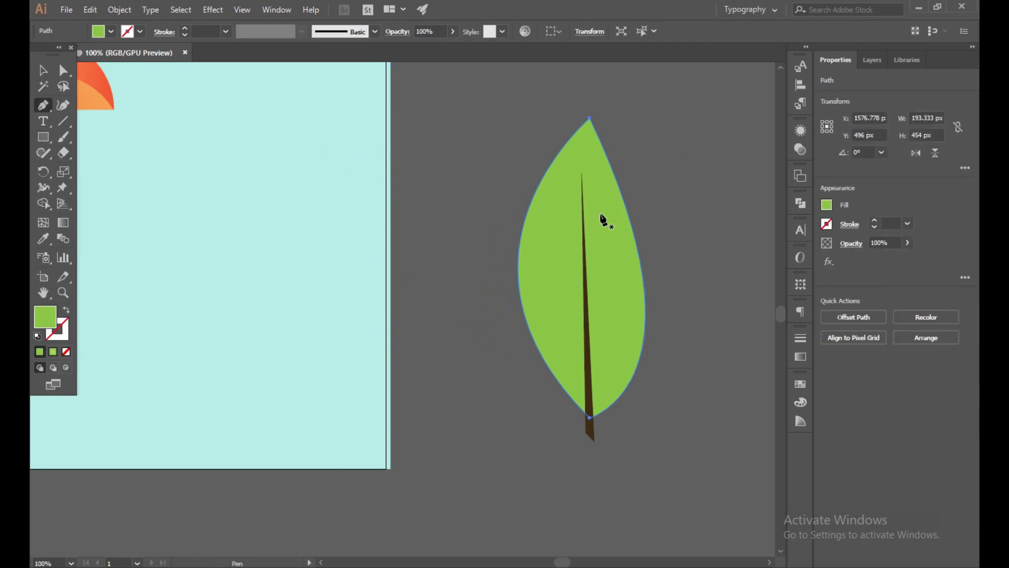
{"action": "left_click", "coordinate": [585, 384]}
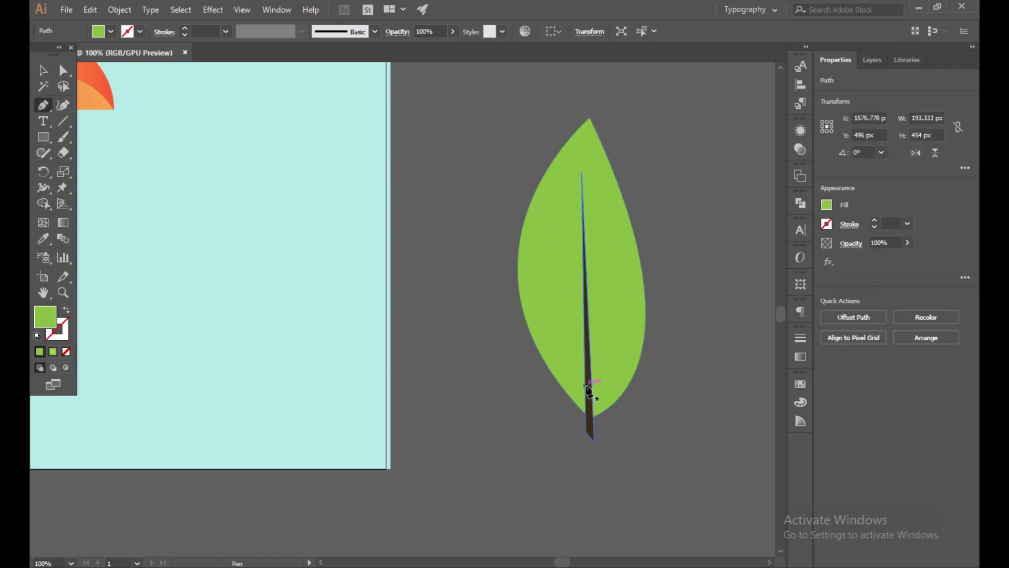
{"action": "left_click", "coordinate": [532, 340]}
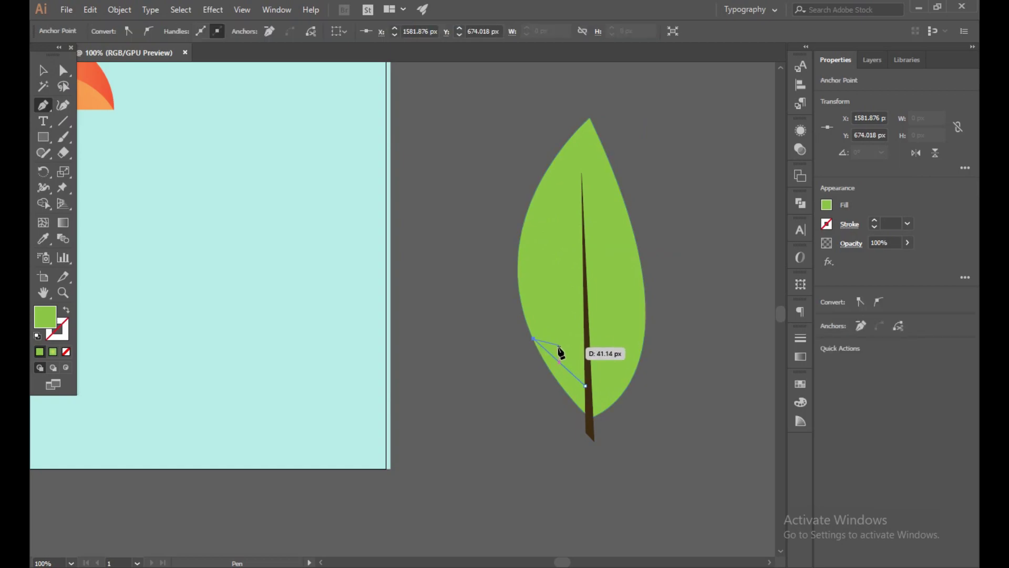
{"action": "left_click", "coordinate": [586, 384]}
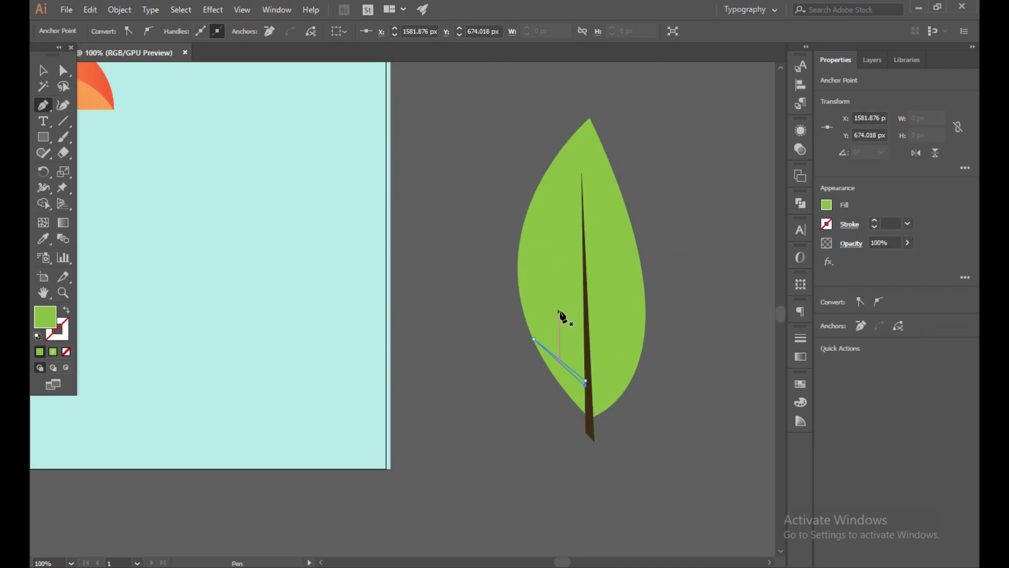
- Draw two more tapering side veins higher up on the leaf's left half, the topmost one shorter
{"action": "left_click", "coordinate": [583, 324]}
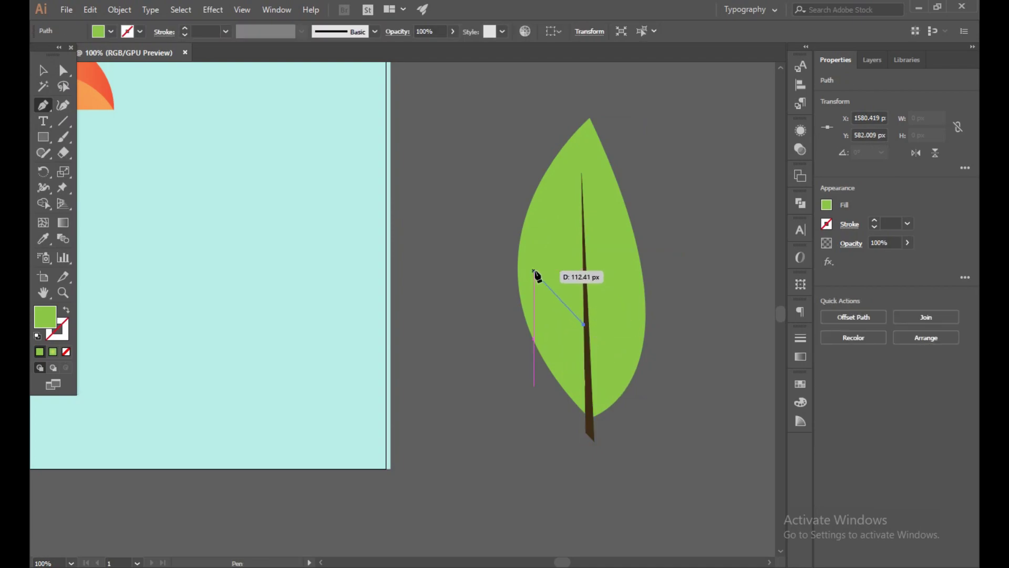
{"action": "left_click", "coordinate": [533, 272]}
{"action": "left_click", "coordinate": [587, 322]}
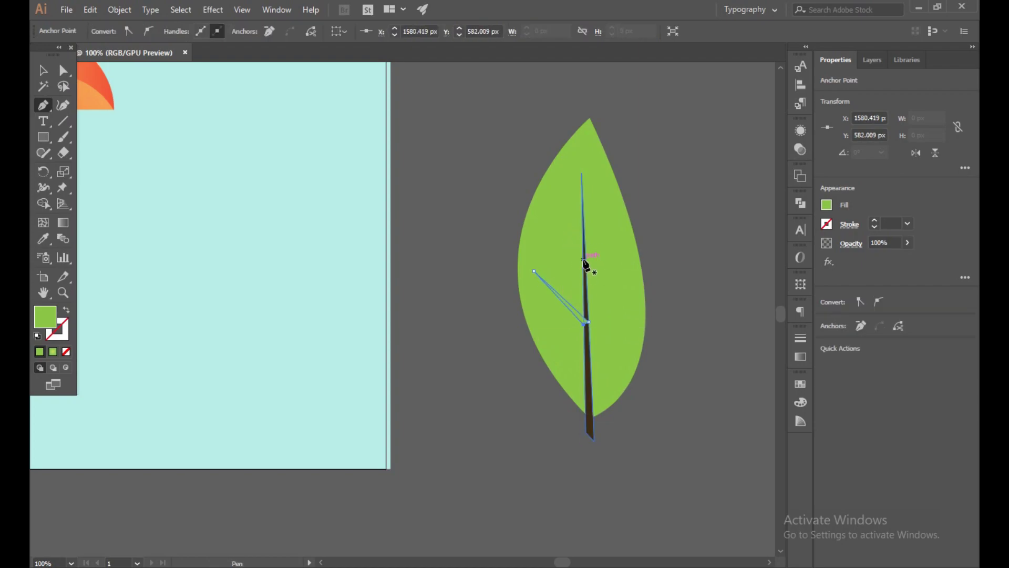
{"action": "left_click", "coordinate": [554, 229]}
{"action": "left_click", "coordinate": [583, 257]}
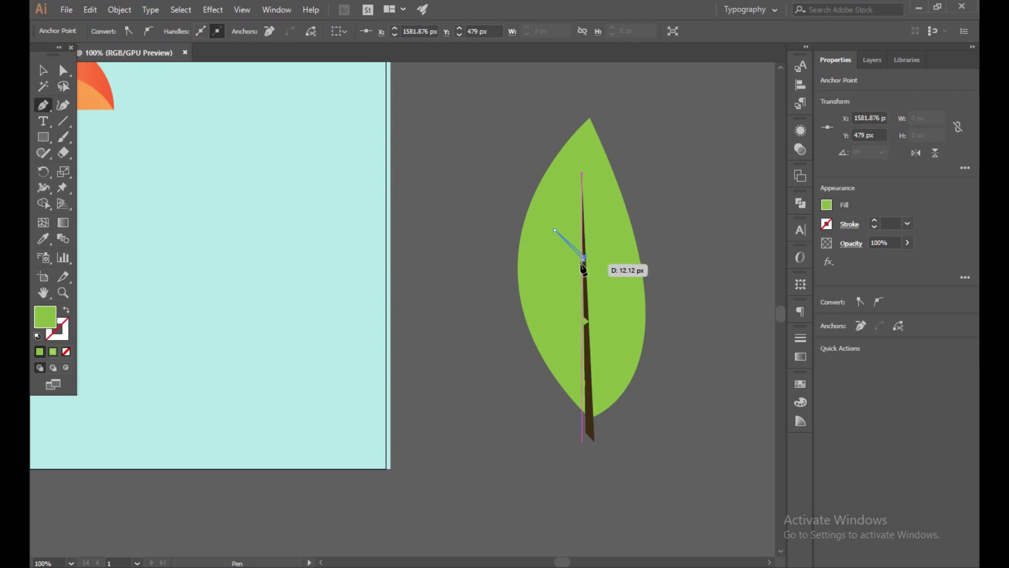
{"action": "left_click", "coordinate": [582, 259]}
- Fill the three side veins on the leaf's left half with dark brown
{"action": "left_click", "coordinate": [46, 74]}
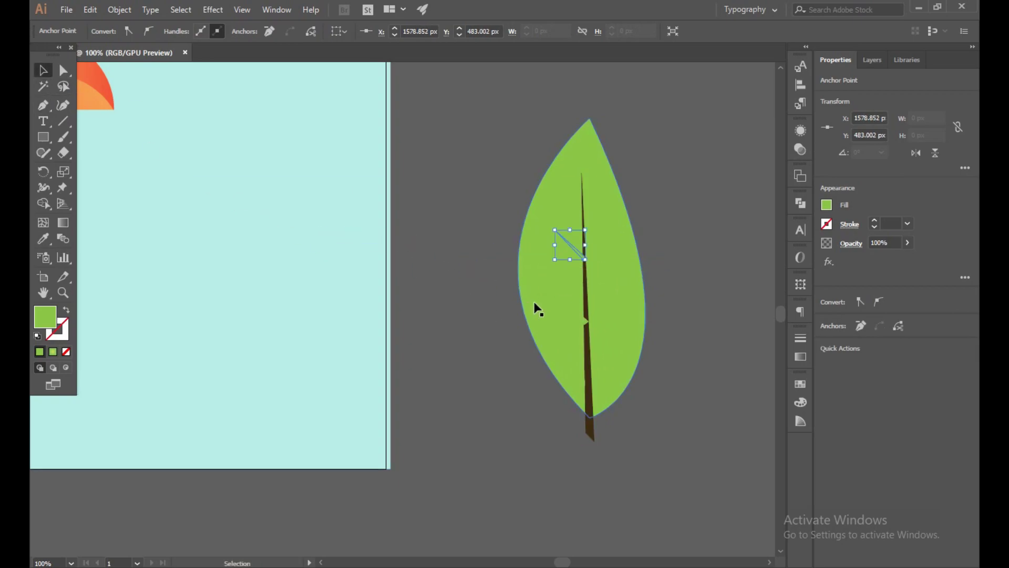
{"action": "left_click", "coordinate": [562, 320]}
{"action": "scroll", "coordinate": [584, 266], "scroll_direction": "up", "scroll_amount": 3}
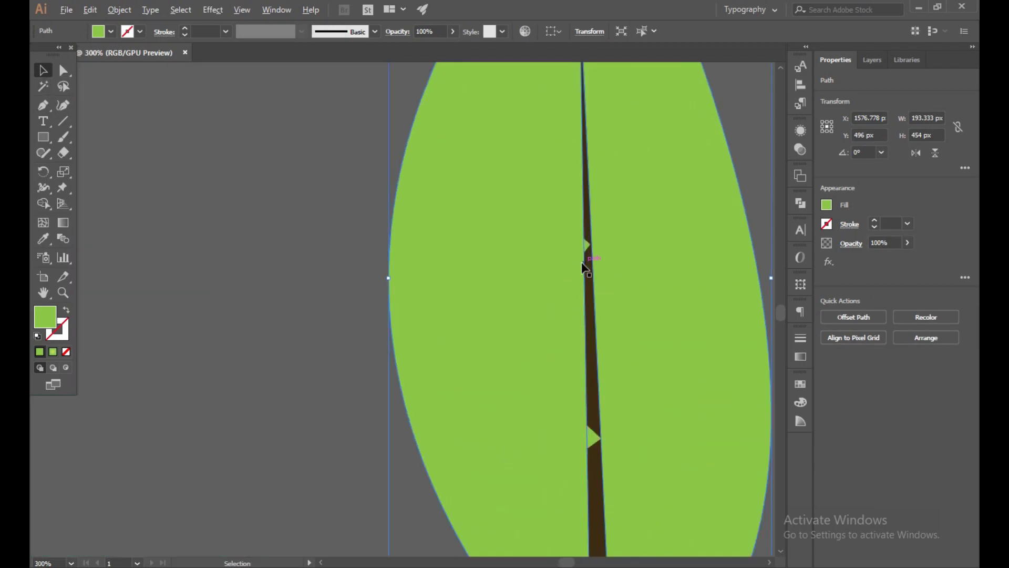
{"action": "left_click", "coordinate": [595, 441]}
{"action": "left_click", "coordinate": [563, 232], "text": "shift"}
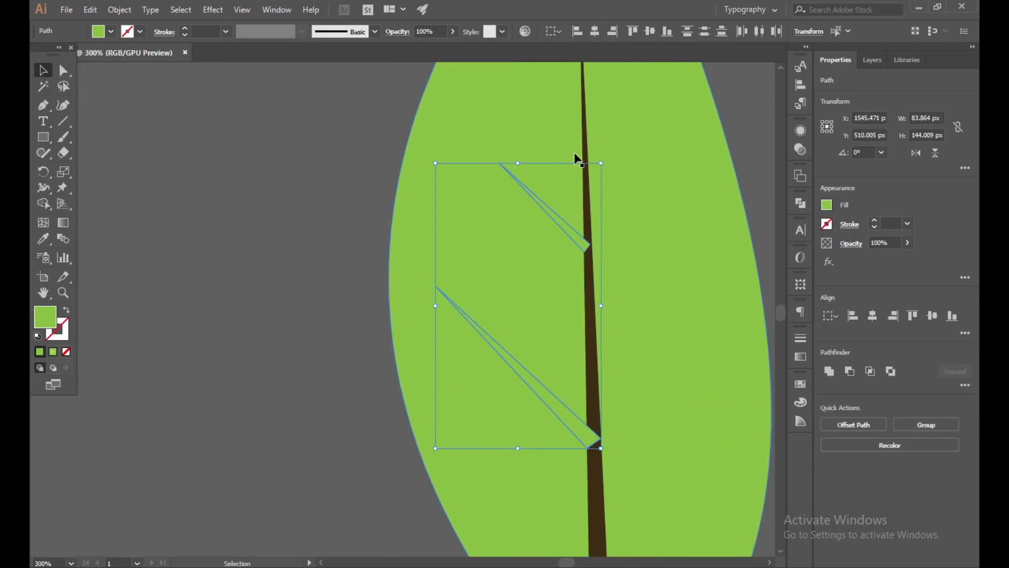
{"action": "scroll", "coordinate": [565, 88], "scroll_direction": "up", "scroll_amount": 2}
{"action": "scroll", "coordinate": [563, 92], "scroll_direction": "down", "scroll_amount": 3}
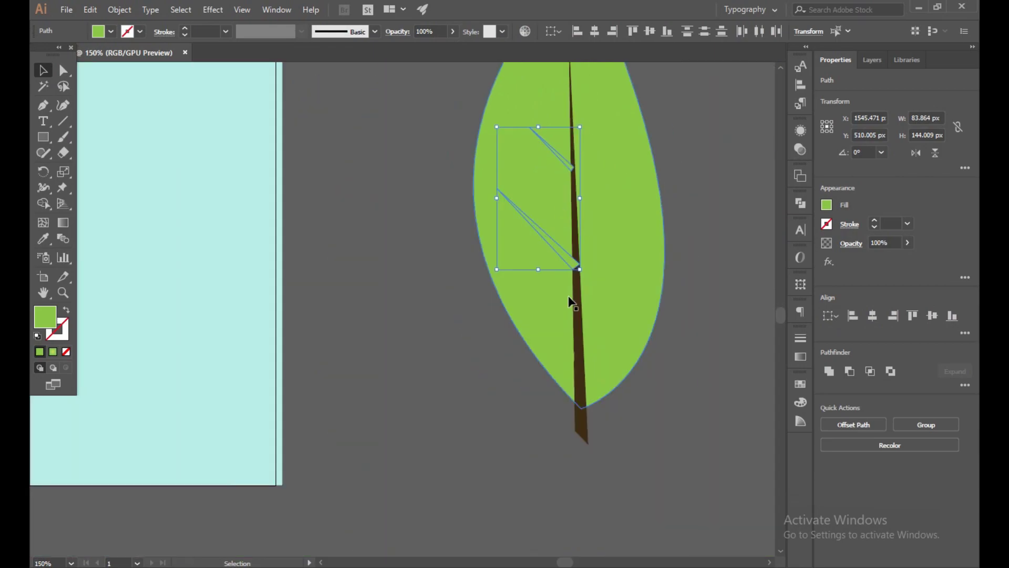
{"action": "left_click", "coordinate": [573, 350]}
{"action": "left_click", "coordinate": [560, 251], "text": "shift"}
{"action": "left_click", "coordinate": [569, 169], "text": "shift"}
{"action": "double_click", "coordinate": [45, 316]}
{"action": "left_click", "coordinate": [490, 322]}
{"action": "mouse_move", "coordinate": [519, 310]}
{"action": "left_mouse_down"}
{"action": "mouse_move", "coordinate": [522, 354]}
{"action": "mouse_move", "coordinate": [524, 343]}
{"action": "mouse_move", "coordinate": [493, 311]}
{"action": "mouse_move", "coordinate": [482, 327]}
{"action": "left_mouse_up"}
{"action": "left_click", "coordinate": [643, 205]}
{"action": "left_click", "coordinate": [497, 297]}
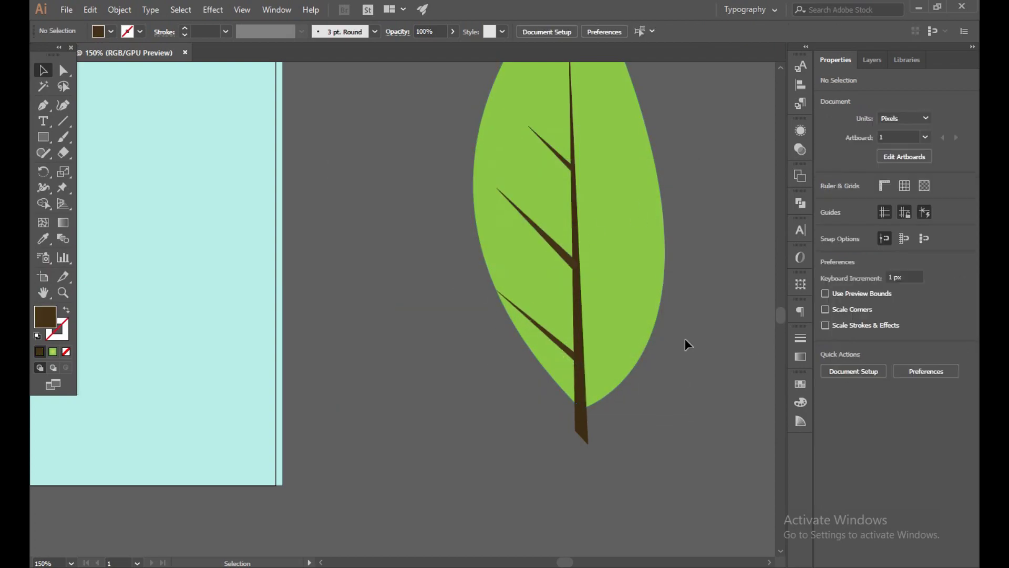
- Unite the centre vein and the three left side veins into one shape with Pathfinder
{"action": "left_click", "coordinate": [585, 370]}
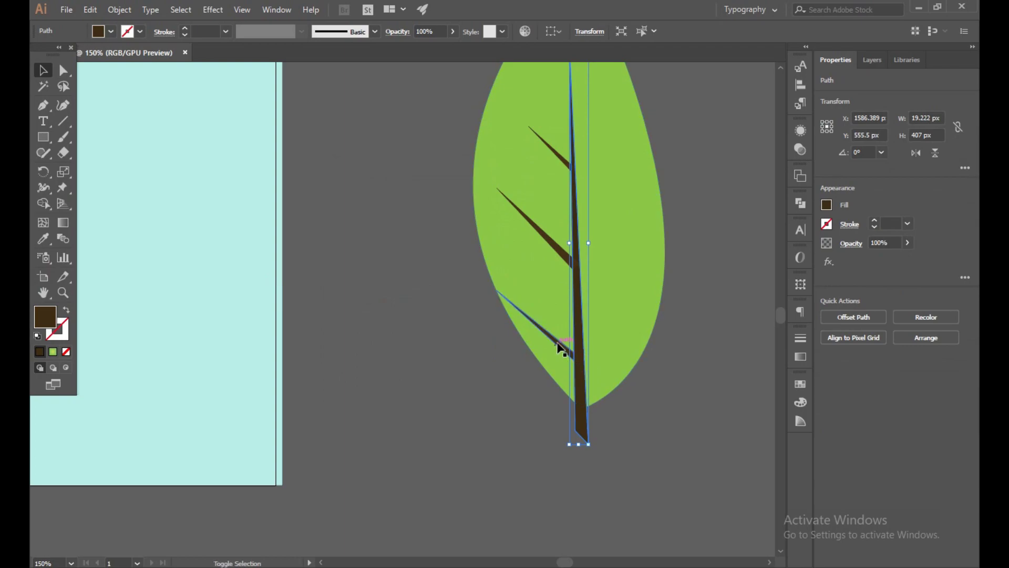
{"action": "left_click", "coordinate": [561, 349], "text": "shift"}
{"action": "left_click", "coordinate": [568, 259], "text": "shift"}
{"action": "left_click", "coordinate": [565, 161], "text": "shift"}
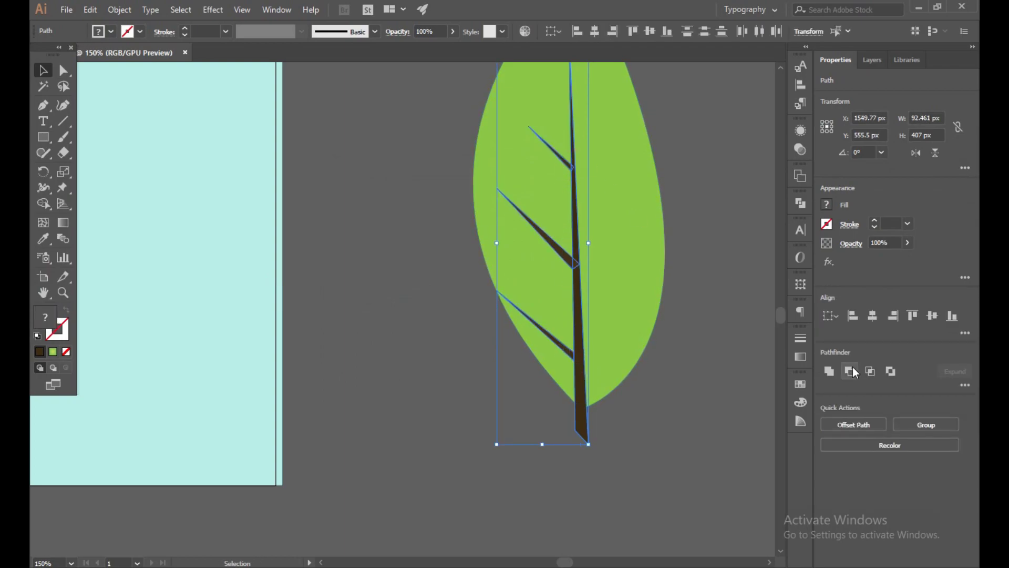
{"action": "left_click", "coordinate": [829, 371]}
{"action": "left_click", "coordinate": [726, 326]}
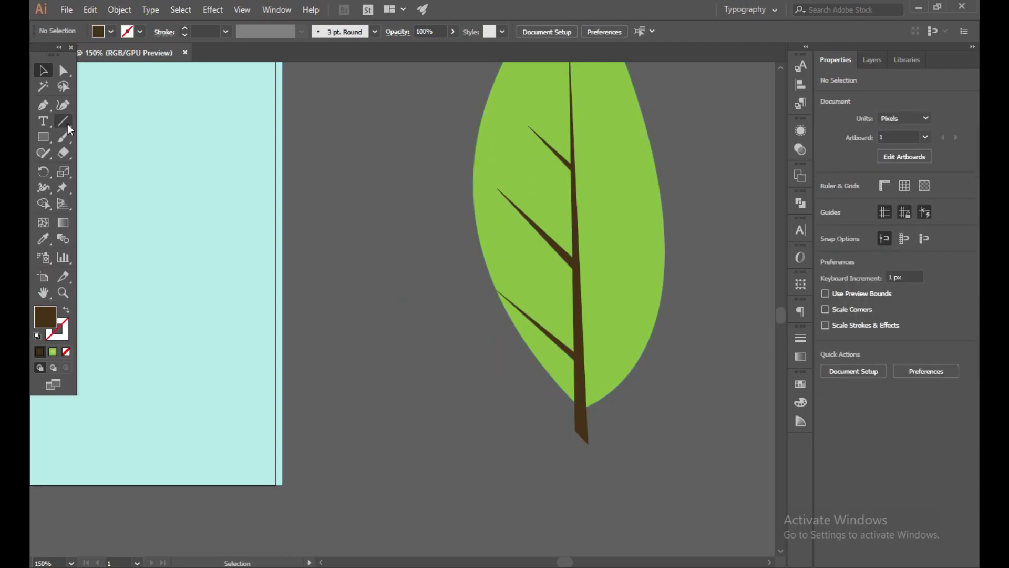
- Draw two tapering brown side veins with the Pen tool on the leaf's right half, angled upward from the centre vein
{"action": "key", "text": "p"}
{"action": "left_click", "coordinate": [580, 312]}
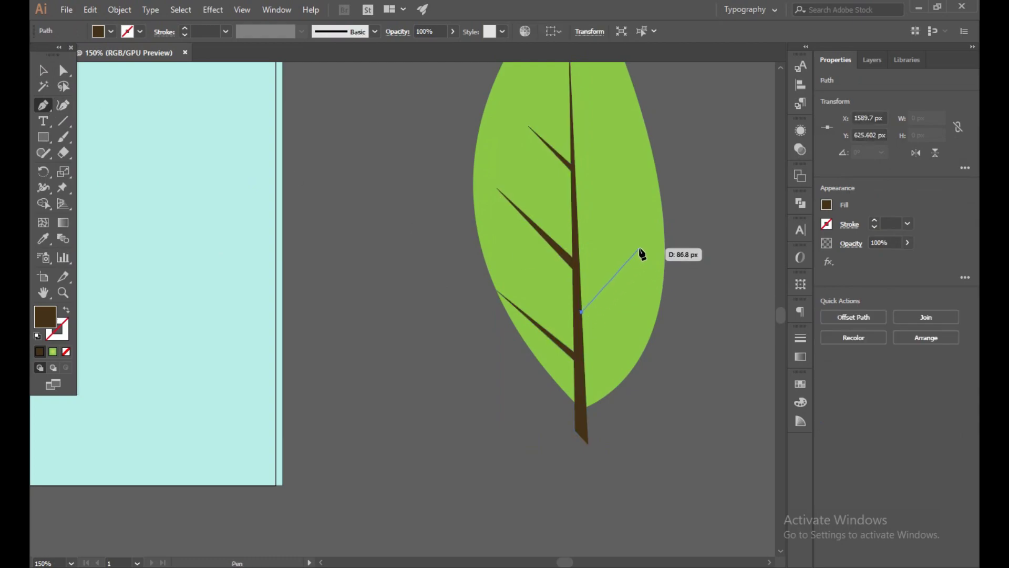
{"action": "left_click", "coordinate": [643, 243]}
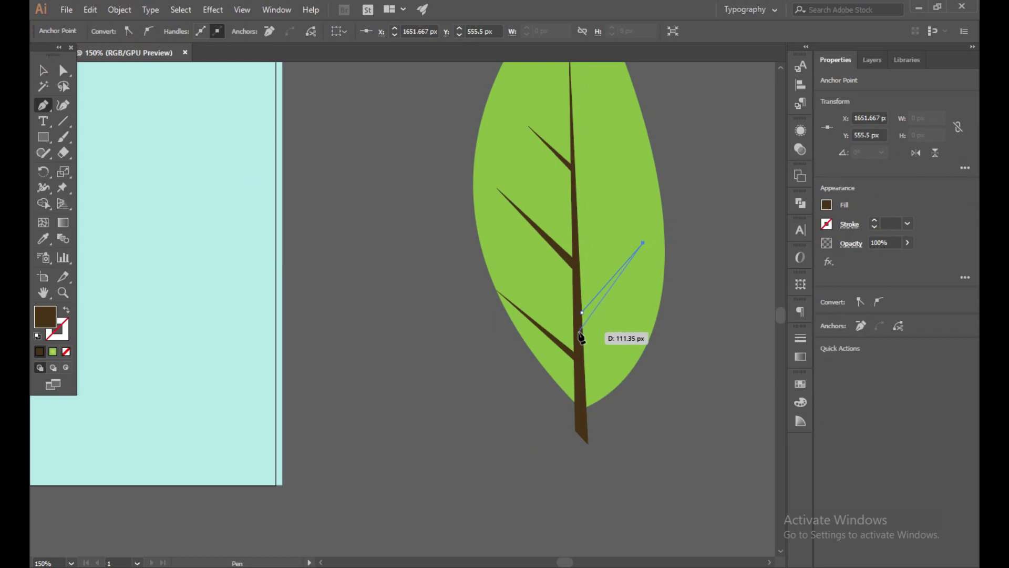
{"action": "left_click", "coordinate": [582, 330]}
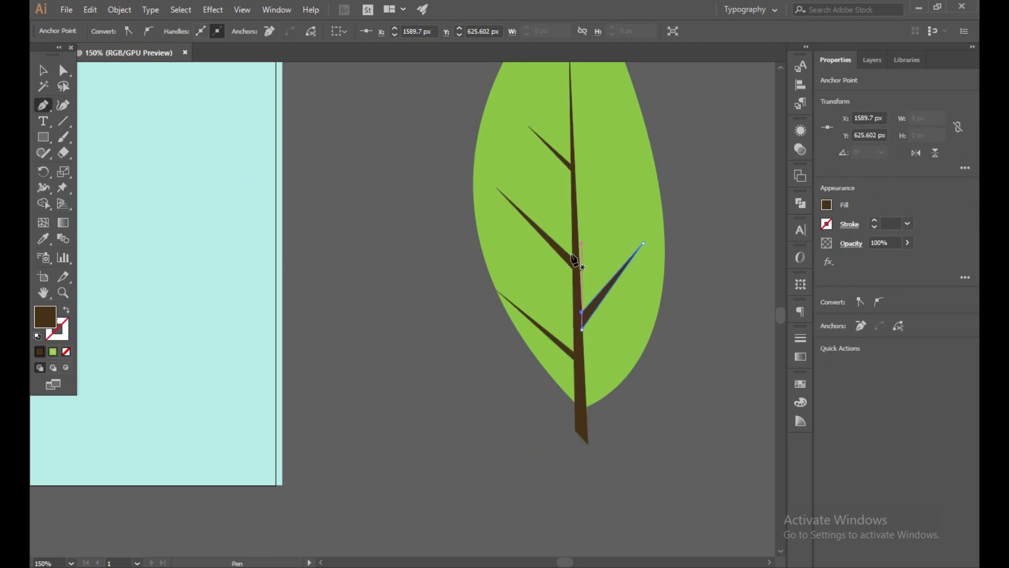
{"action": "left_click", "coordinate": [578, 221]}
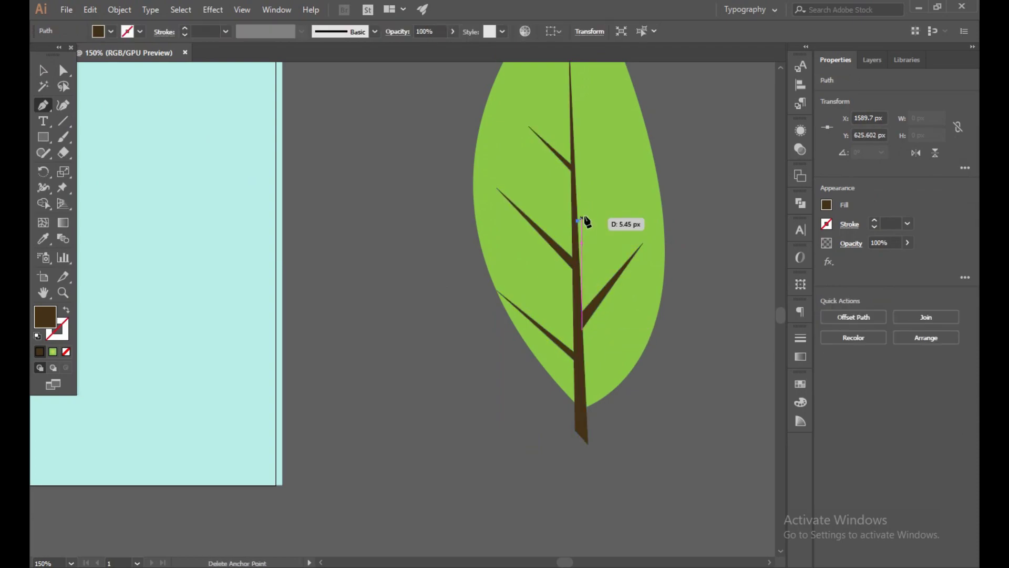
{"action": "left_click", "coordinate": [644, 154]}
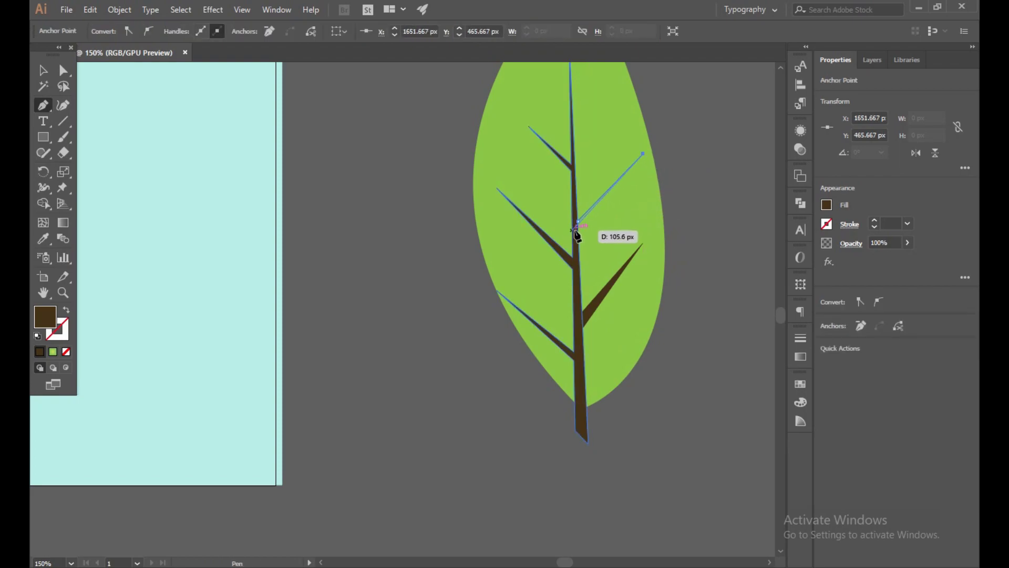
{"action": "left_click", "coordinate": [577, 231]}
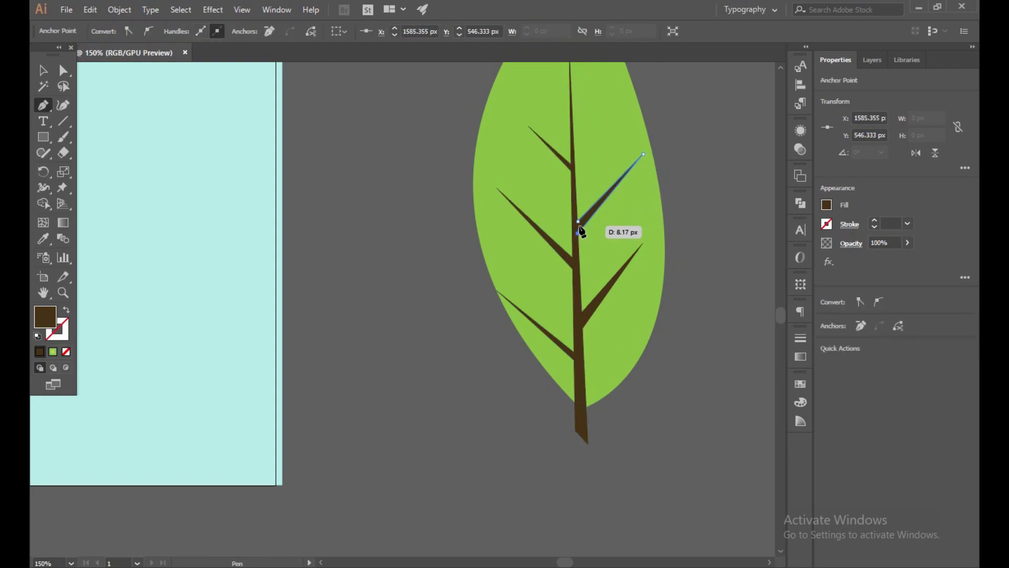
{"action": "left_click", "coordinate": [578, 221]}
- Combine the two right side veins with the main vein shape using Pathfinder
{"action": "left_click", "coordinate": [63, 70]}
{"action": "left_click", "coordinate": [43, 70]}
{"action": "left_click", "coordinate": [597, 307]}
{"action": "left_click", "coordinate": [584, 219], "text": "shift"}
{"action": "left_click", "coordinate": [574, 209], "text": "shift"}
{"action": "left_click", "coordinate": [846, 372]}
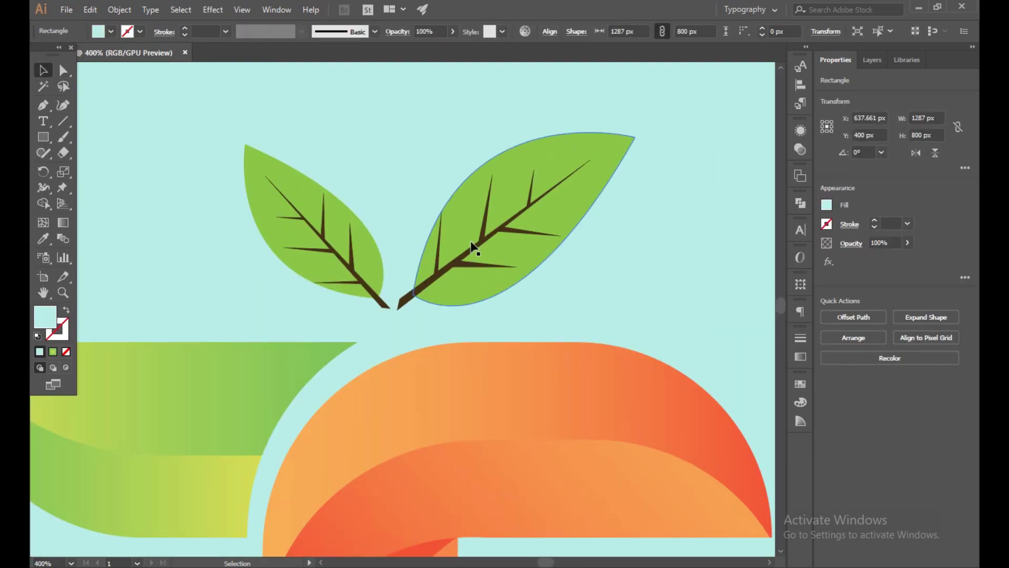
- Try adjusting the stem end of the right leaf's vein with the Direct Selection tool
{"action": "left_click", "coordinate": [469, 251]}
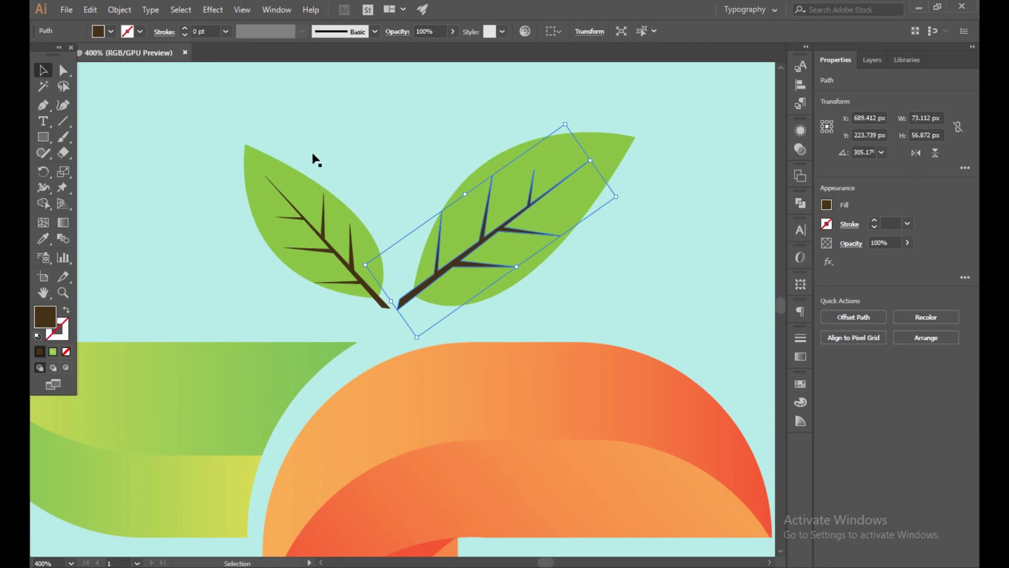
{"action": "left_click", "coordinate": [366, 177]}
{"action": "scroll", "coordinate": [432, 280], "scroll_direction": "up", "scroll_amount": 5}
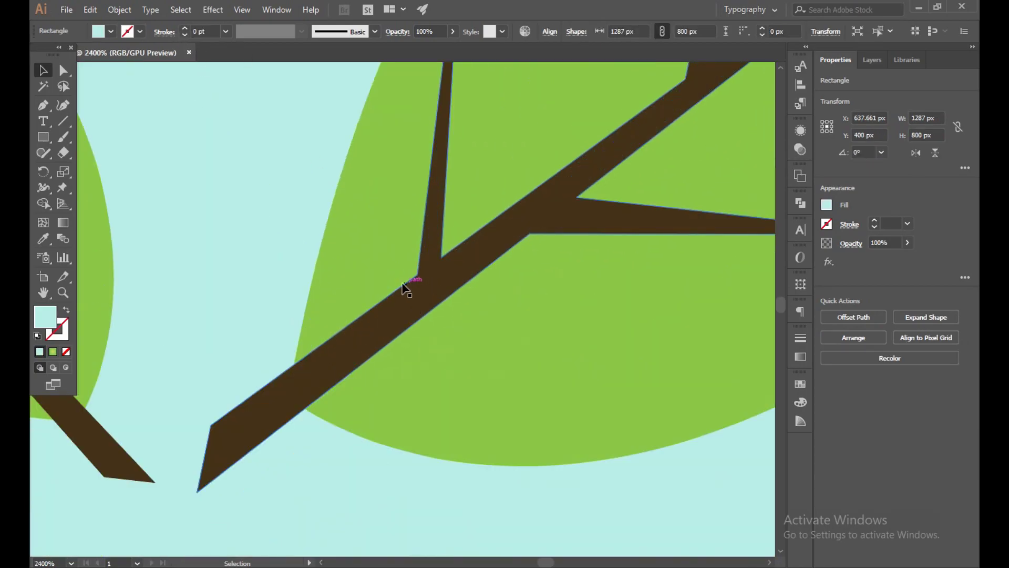
{"action": "left_click", "coordinate": [400, 289]}
{"action": "left_click", "coordinate": [68, 72]}
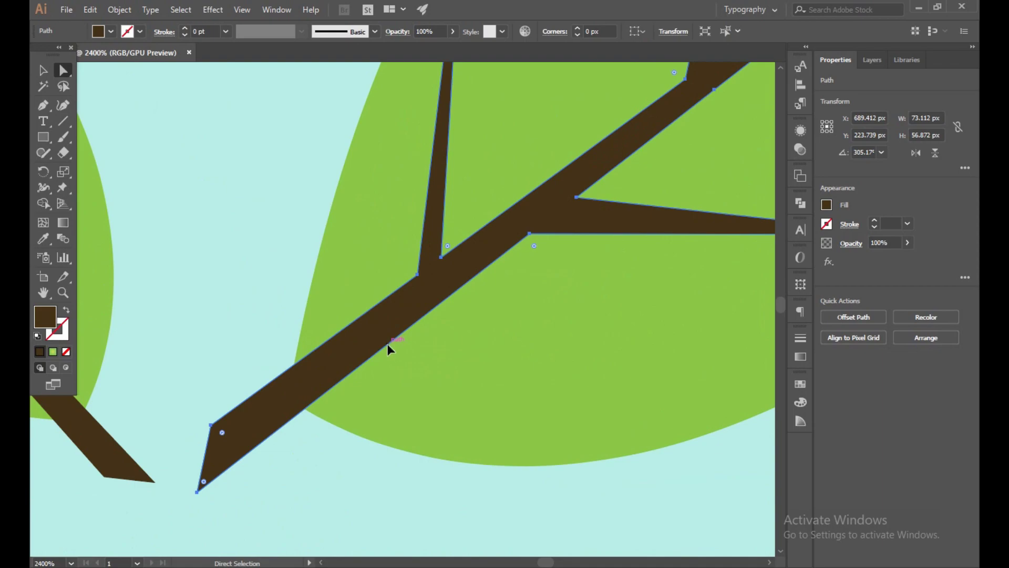
{"action": "left_click", "coordinate": [212, 425]}
{"action": "mouse_move", "coordinate": [213, 428]}
{"action": "left_mouse_down"}
{"action": "mouse_move", "coordinate": [219, 443]}
{"action": "mouse_move", "coordinate": [221, 421]}
{"action": "left_mouse_up"}
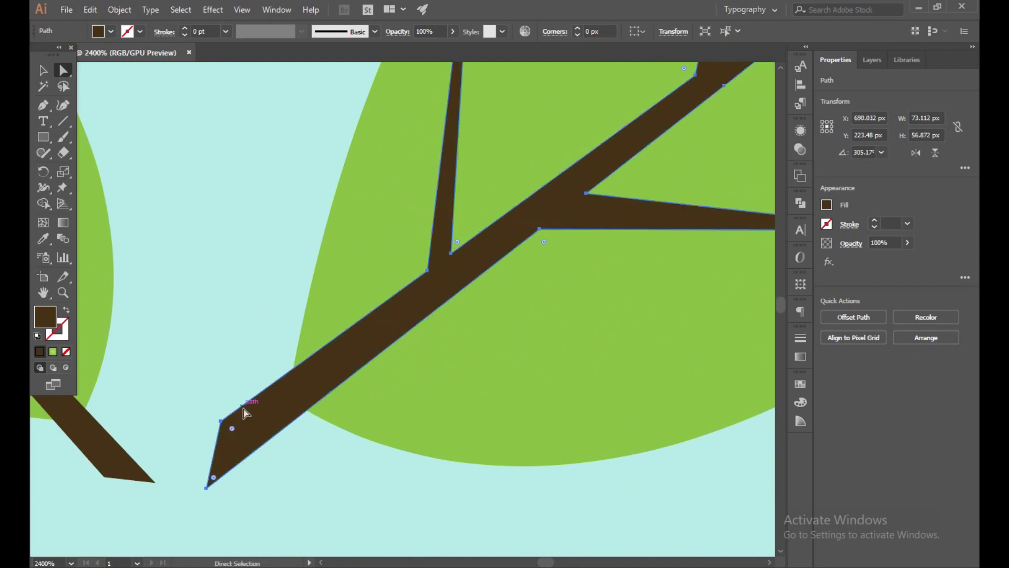
- Delete the brown vein shapes from both leaves above the T, leaving the plain green leaves
{"action": "scroll", "coordinate": [434, 266], "scroll_direction": "down", "scroll_amount": 4}
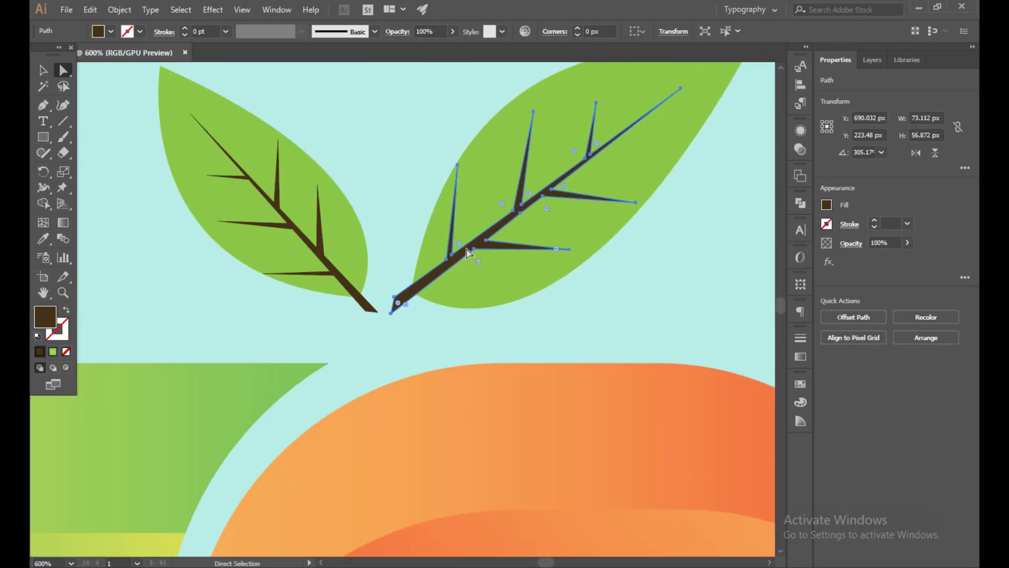
{"action": "key", "text": "Delete"}
{"action": "left_click", "coordinate": [367, 302]}
{"action": "key", "text": "Delete"}
{"action": "scroll", "coordinate": [359, 232], "scroll_direction": "down", "scroll_amount": 3}
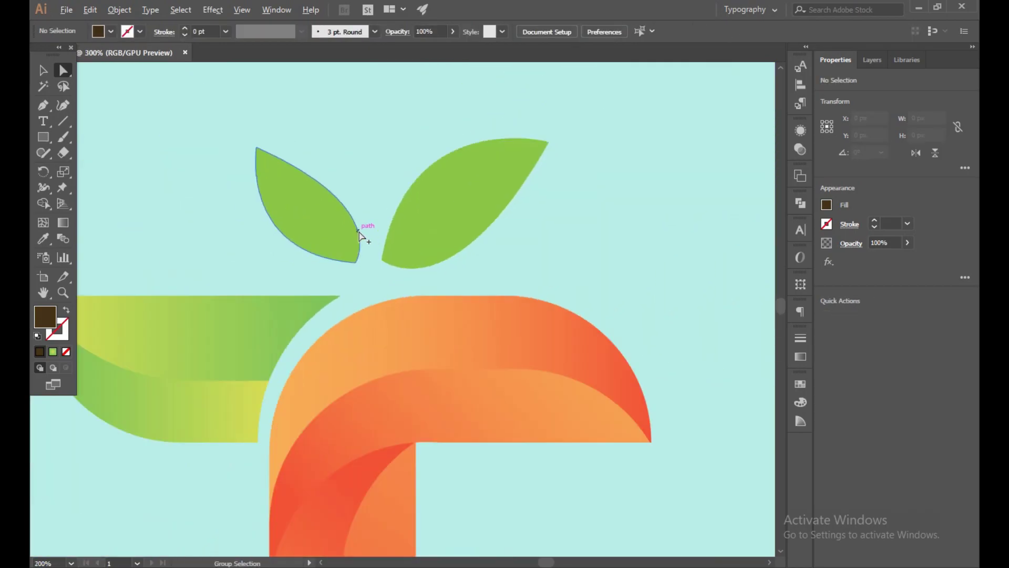
- Nudge the right leaf slightly toward the left leaf above the T
{"action": "scroll", "coordinate": [359, 235], "scroll_direction": "down", "scroll_amount": 2}
{"action": "left_click", "coordinate": [365, 226]}
{"action": "key", "text": "v"}
{"action": "left_click_drag", "start_coordinate": [389, 223], "coordinate": [386, 226]}
{"action": "left_click", "coordinate": [581, 204]}
- Fill the right leaf above the T with a lighter yellow-green
{"action": "scroll", "coordinate": [512, 244], "scroll_direction": "down", "scroll_amount": 3}
{"action": "scroll", "coordinate": [510, 242], "scroll_direction": "up", "scroll_amount": 1}
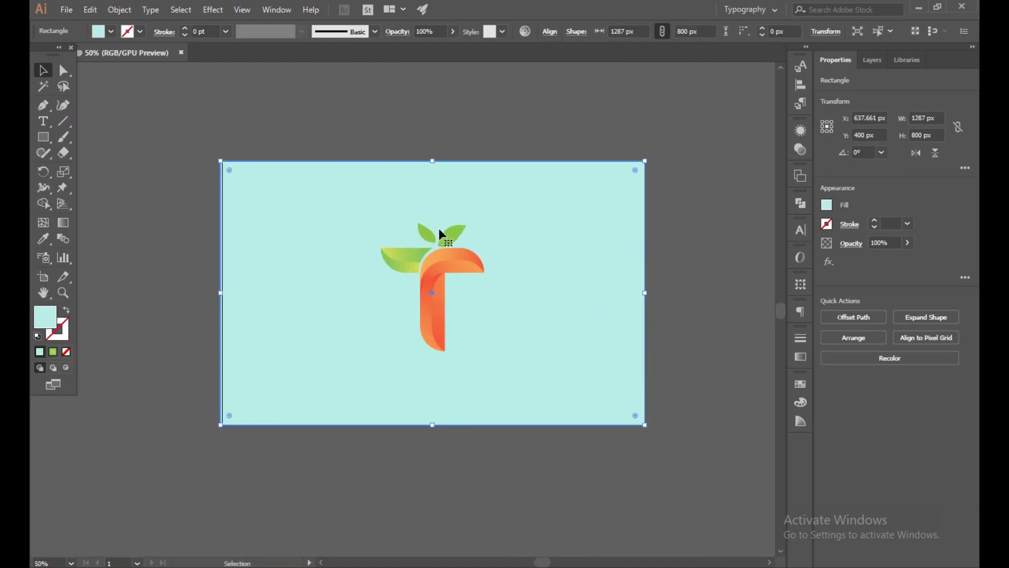
{"action": "left_click", "coordinate": [443, 232]}
{"action": "left_click", "coordinate": [615, 195]}
{"action": "scroll", "coordinate": [408, 264], "scroll_direction": "up", "scroll_amount": 2}
{"action": "left_click", "coordinate": [512, 183]}
{"action": "double_click", "coordinate": [58, 318]}
{"action": "left_click", "coordinate": [489, 230]}
{"action": "left_click", "coordinate": [642, 205]}
- Fill the left leaf above the T with the darker olive green 9CBC2A
{"action": "left_click", "coordinate": [445, 203]}
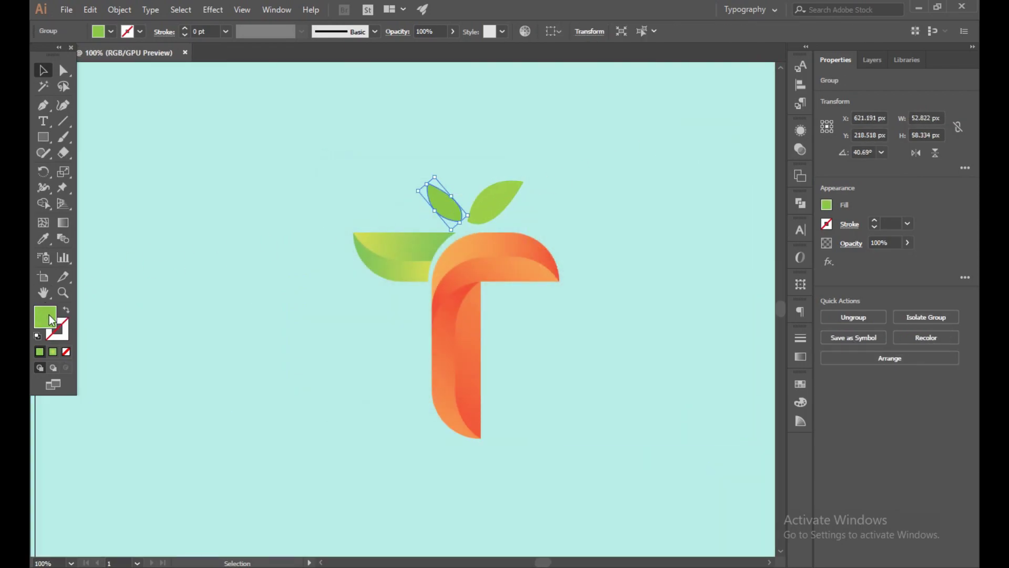
{"action": "double_click", "coordinate": [45, 317]}
{"action": "left_click", "coordinate": [484, 238]}
{"action": "mouse_move", "coordinate": [483, 238]}
{"action": "left_mouse_down"}
{"action": "mouse_move", "coordinate": [464, 235]}
{"action": "mouse_move", "coordinate": [461, 243]}
{"action": "left_mouse_up"}
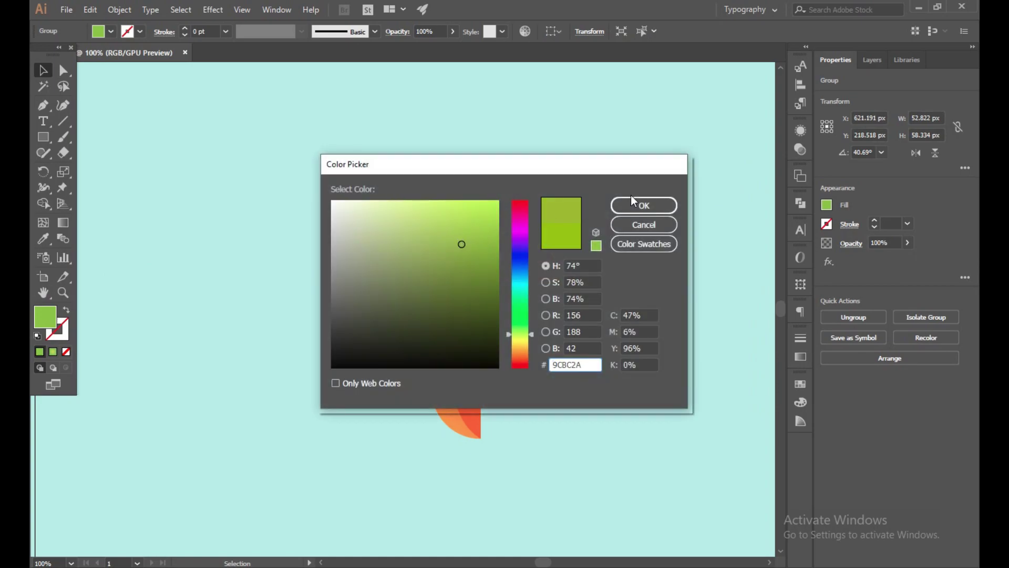
{"action": "left_click", "coordinate": [642, 205]}
{"action": "left_click", "coordinate": [642, 99]}
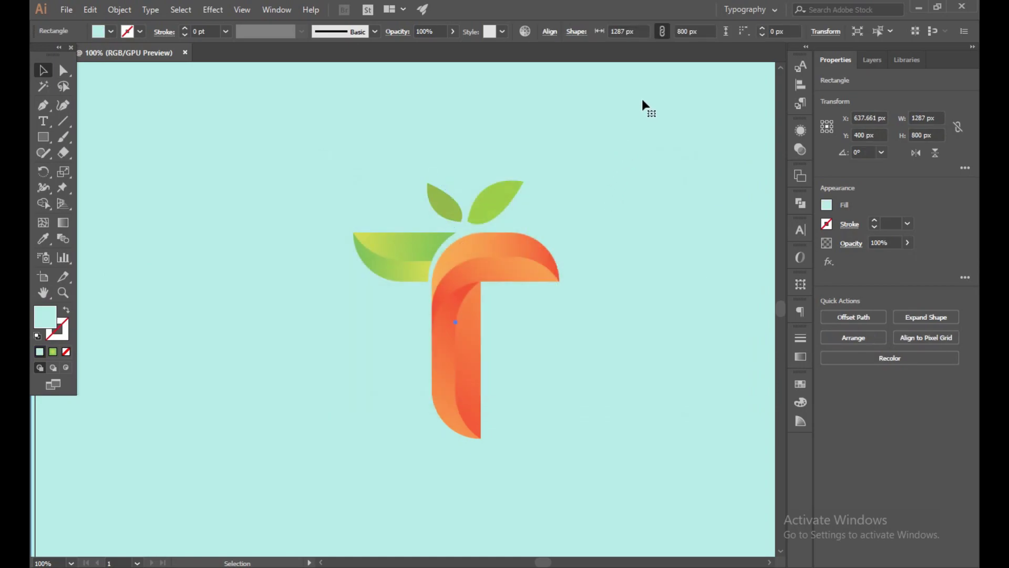
{"action": "scroll", "coordinate": [577, 138], "scroll_direction": "down", "scroll_amount": 2}
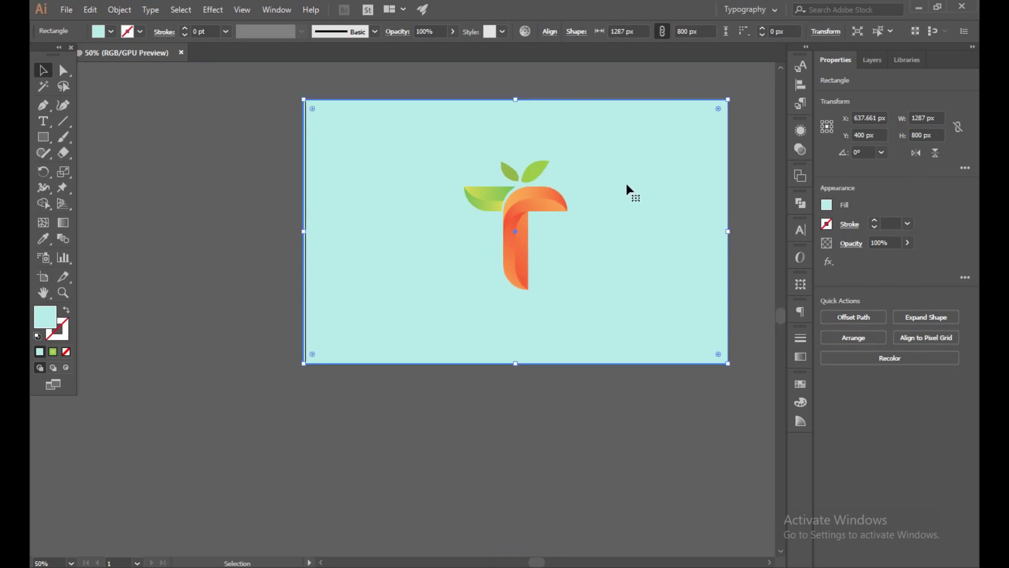
{"action": "left_click_drag", "start_coordinate": [428, 163], "coordinate": [562, 261]}
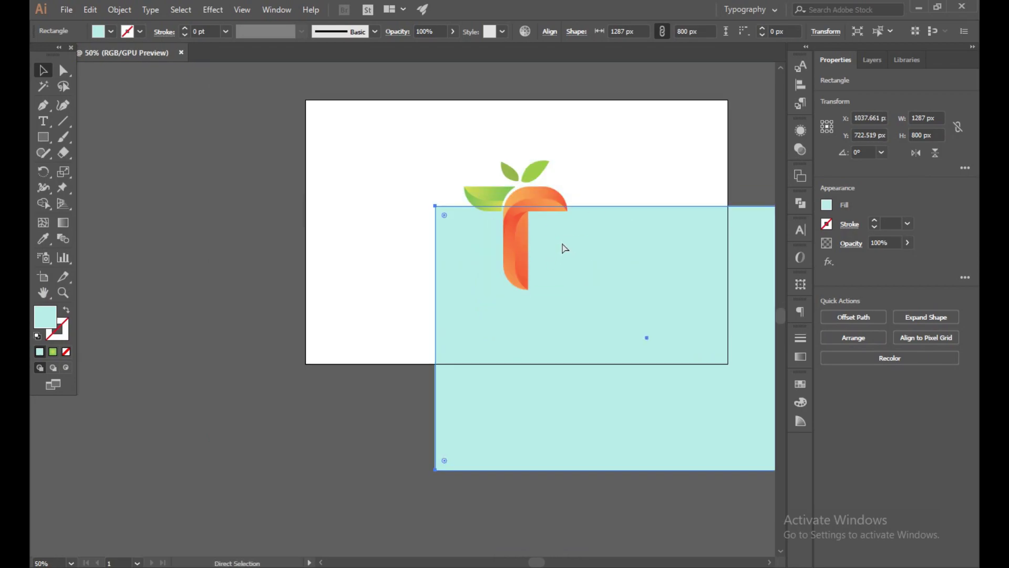
{"action": "key", "text": "Delete"}
{"action": "key", "text": "ctrl+z"}
{"action": "key", "text": "ctrl+z"}
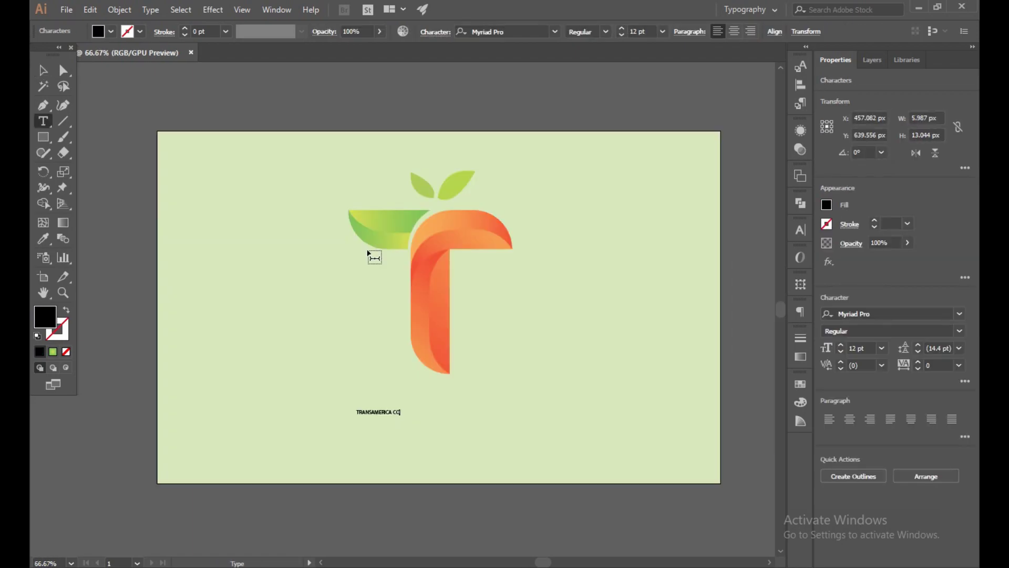
- Complete the text line as TRANSAMERICA CORPORATION and place it centrally beneath the T
{"action": "type", "text": "TION"}
{"action": "left_click", "coordinate": [43, 70]}
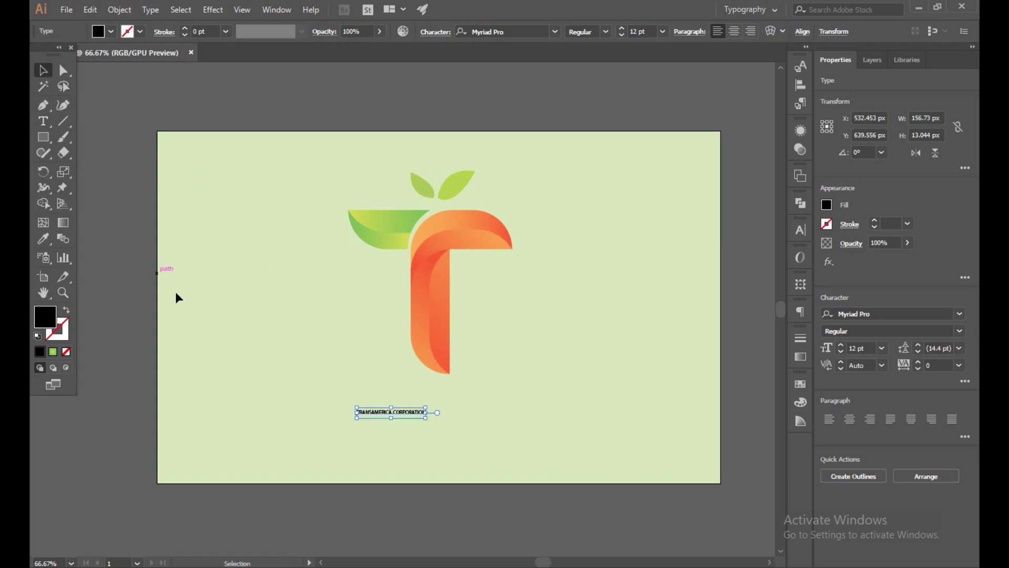
{"action": "left_click_drag", "start_coordinate": [391, 414], "coordinate": [418, 406]}
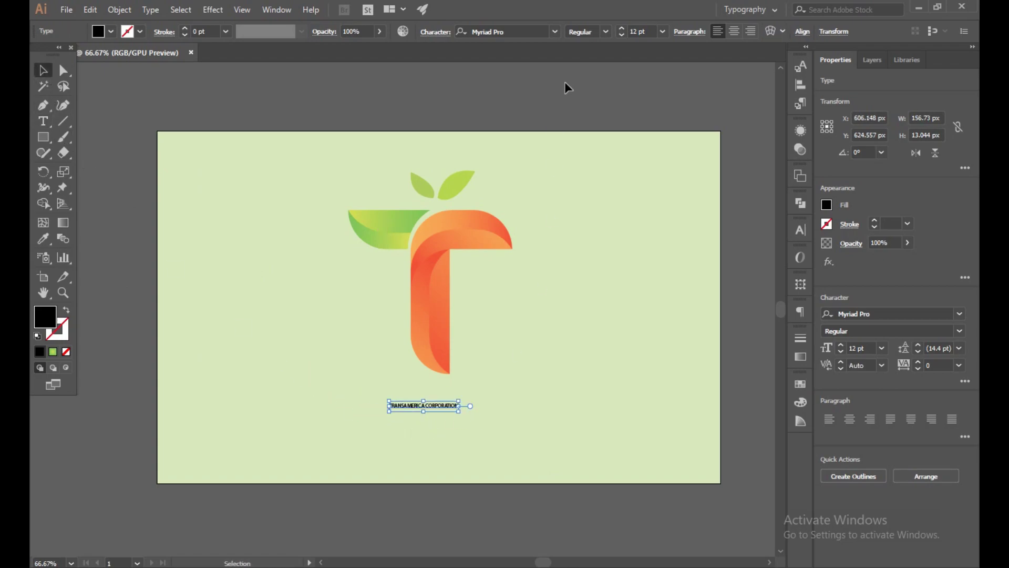
- Set the company name's font size to 72 pt and move the text back beneath the T
{"action": "left_click", "coordinate": [662, 32]}
{"action": "left_click", "coordinate": [679, 269]}
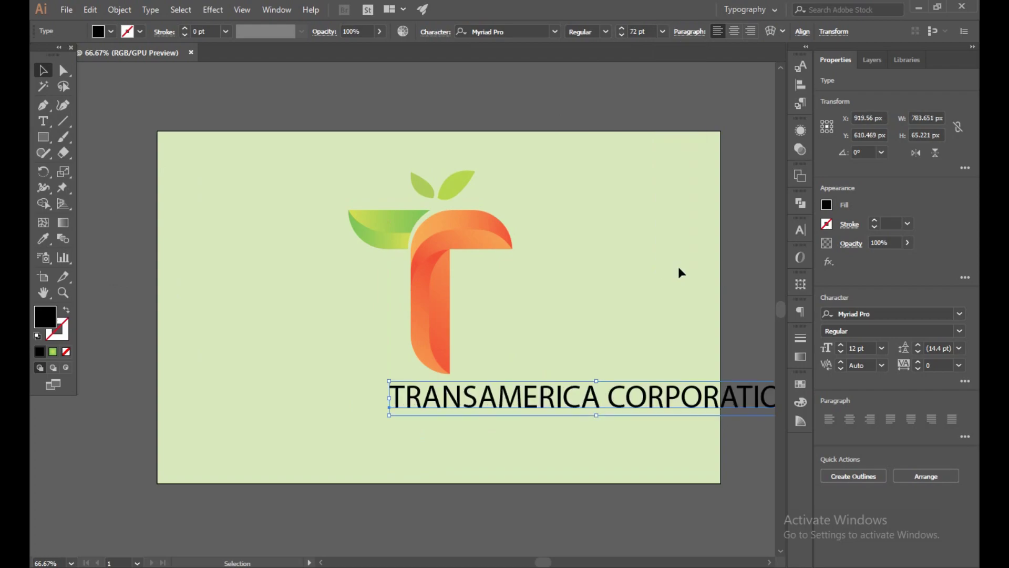
{"action": "left_click_drag", "start_coordinate": [591, 408], "coordinate": [470, 420]}
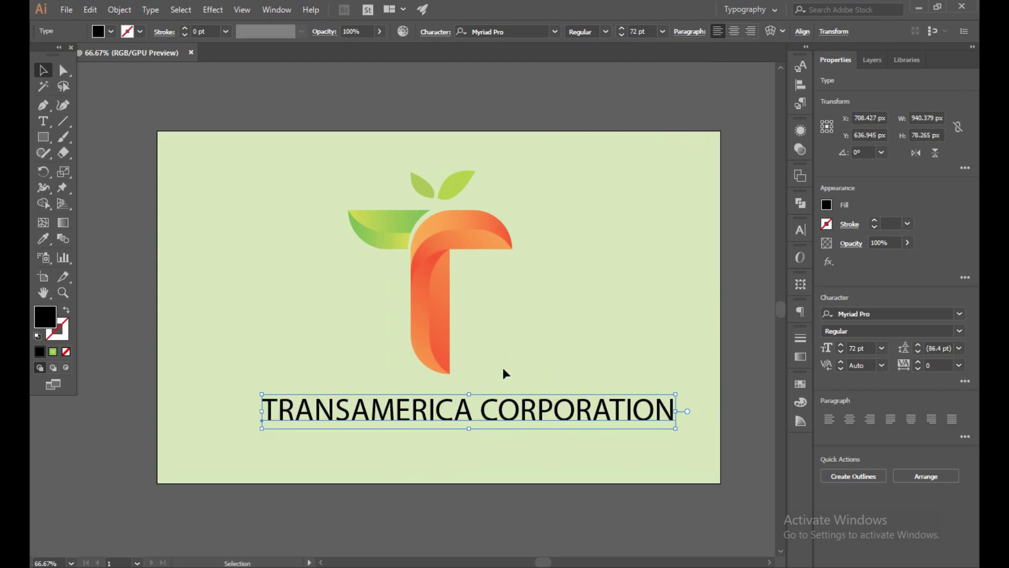
- Reduce the company name's font size to 60 pt and recentre the text beneath the T
{"action": "left_click", "coordinate": [622, 35]}
{"action": "left_click", "coordinate": [621, 35]}
{"action": "left_click", "coordinate": [622, 35]}
{"action": "left_click", "coordinate": [622, 35]}
{"action": "left_click", "coordinate": [622, 35]}
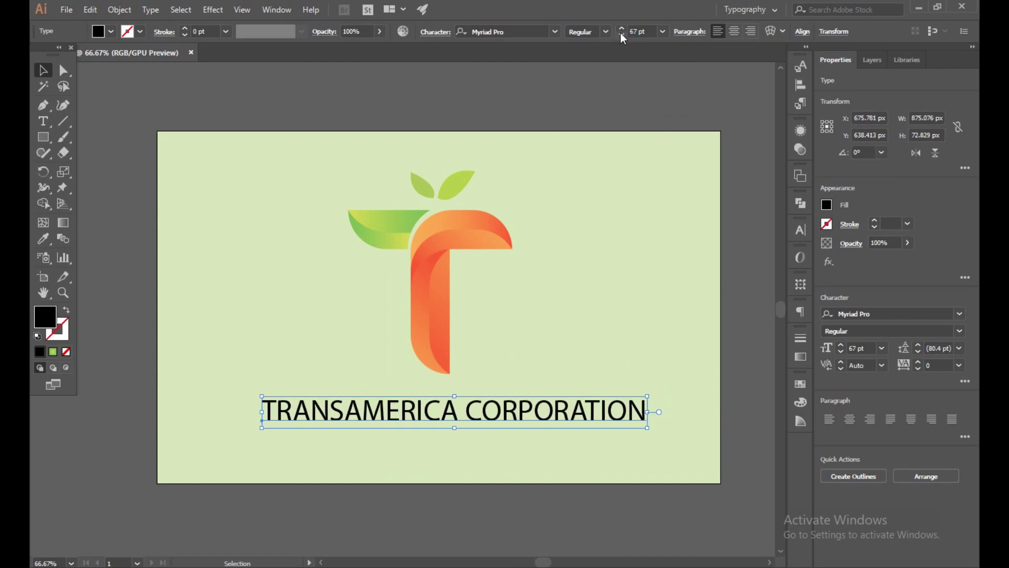
{"action": "left_click", "coordinate": [663, 33]}
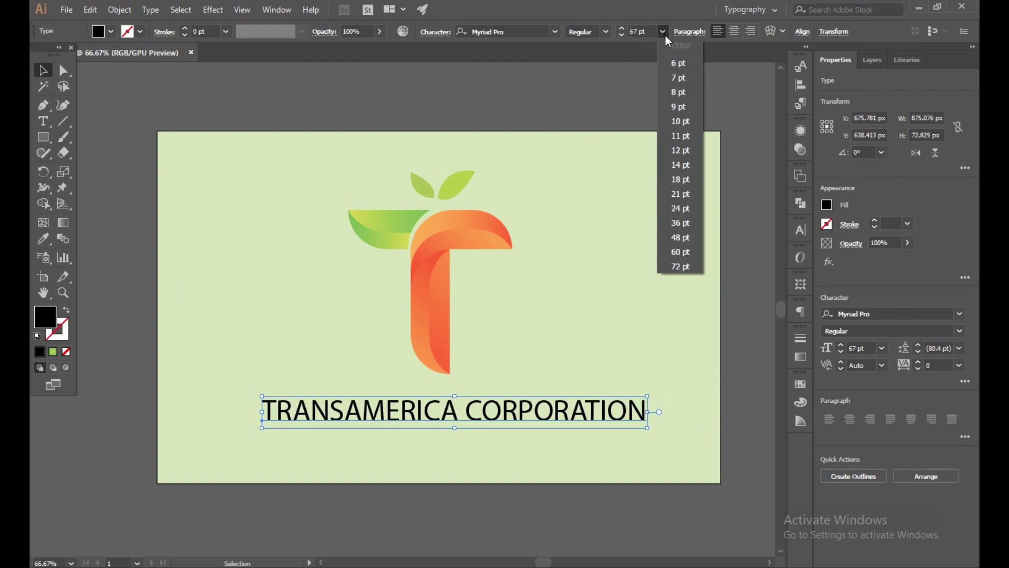
{"action": "left_click", "coordinate": [678, 253]}
{"action": "left_click_drag", "start_coordinate": [456, 418], "coordinate": [467, 413]}
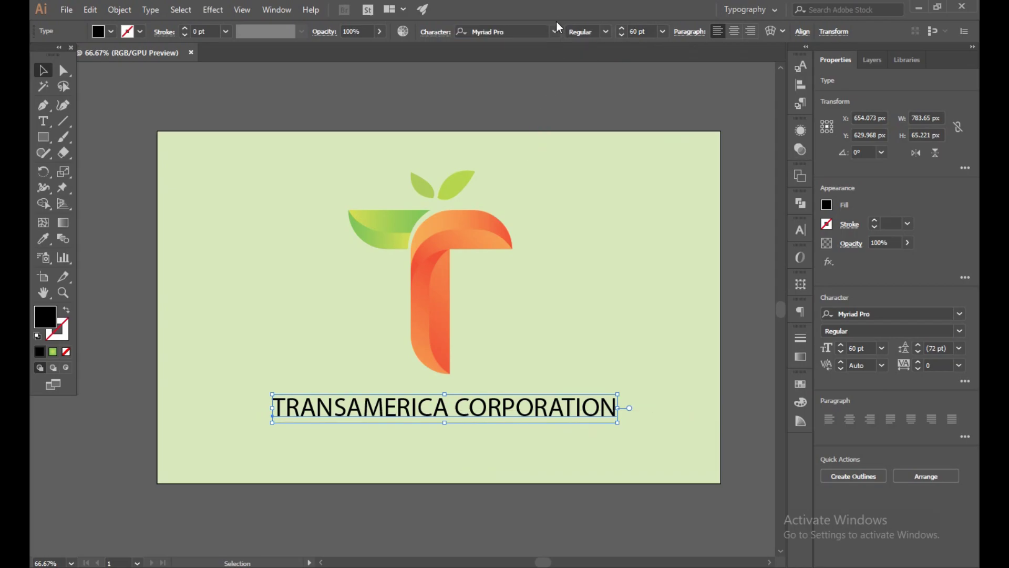
- Change the company name's font to Calibri Bold and nudge the text slightly up and to the left
{"action": "left_click", "coordinate": [555, 32]}
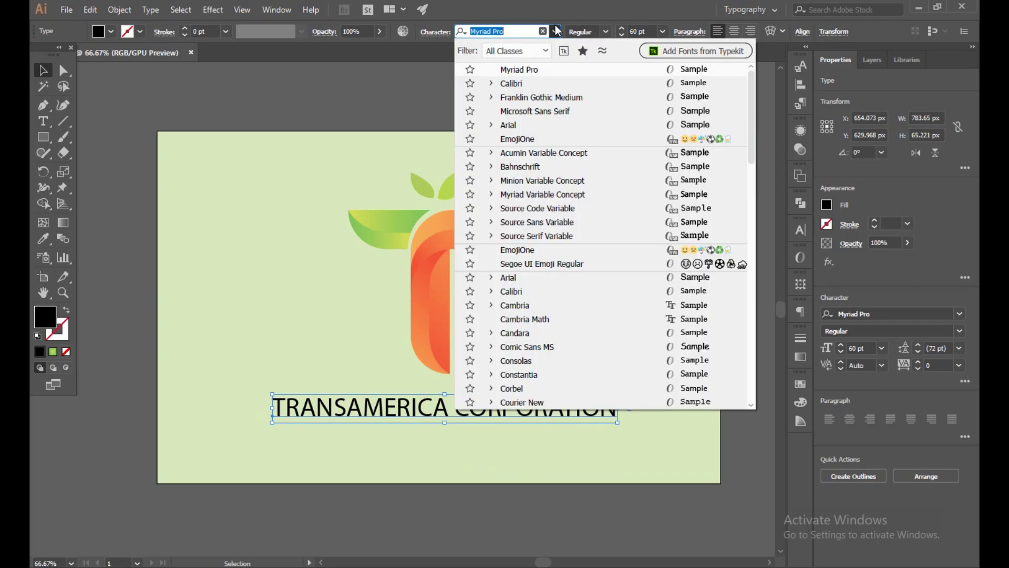
{"action": "left_click", "coordinate": [537, 86]}
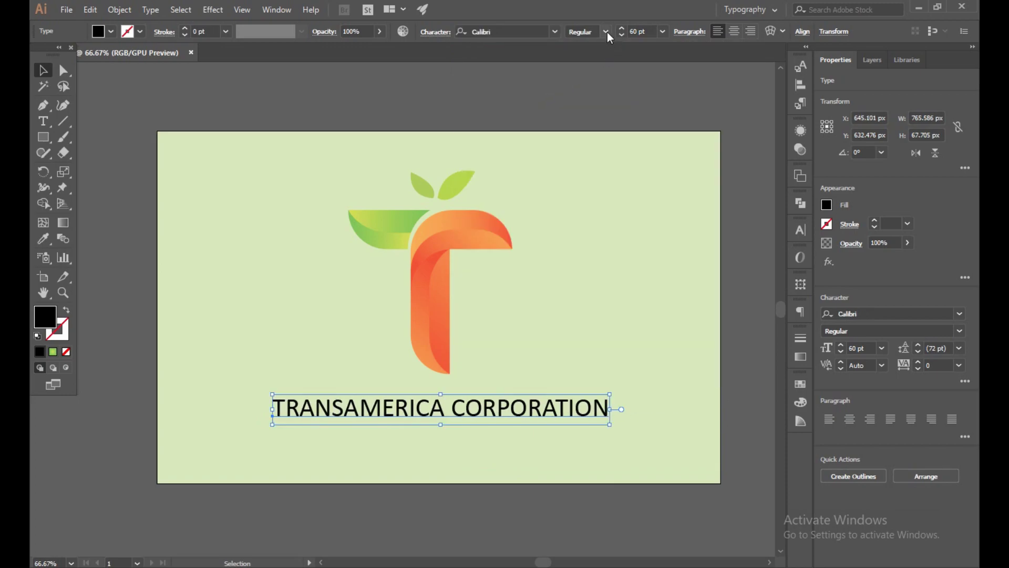
{"action": "left_click", "coordinate": [607, 33]}
{"action": "left_click", "coordinate": [585, 103]}
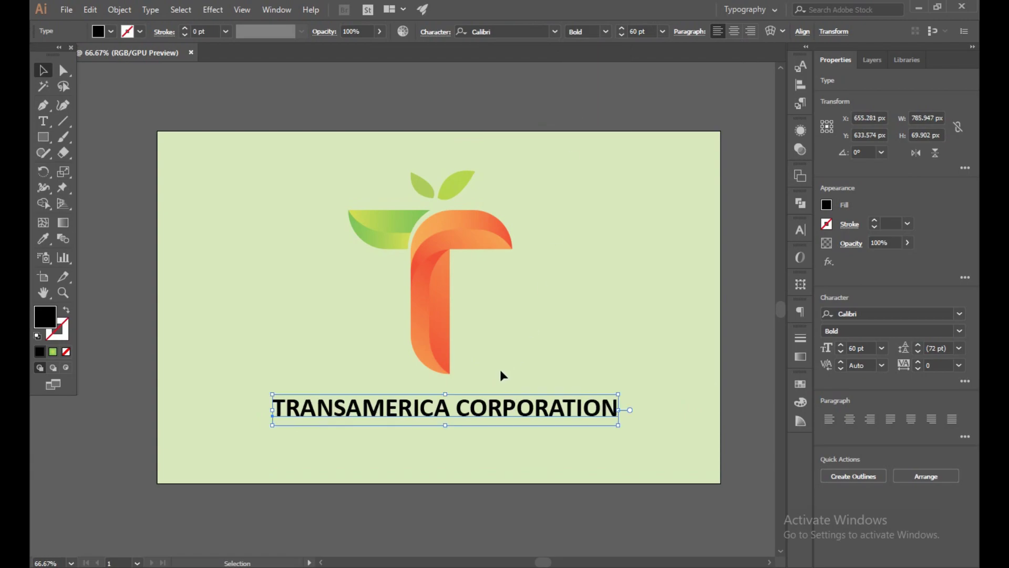
{"action": "left_click_drag", "start_coordinate": [470, 411], "coordinate": [467, 408]}
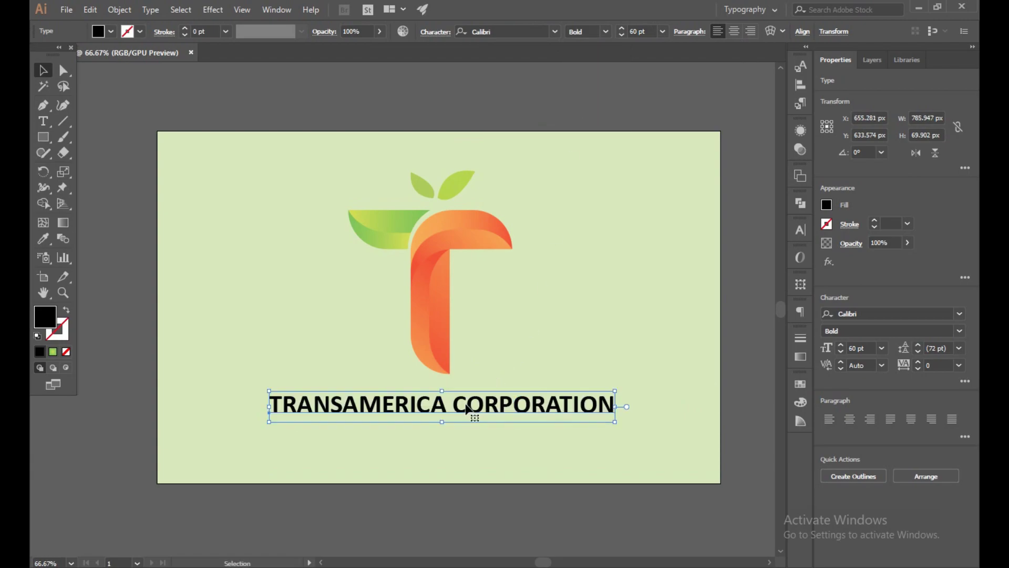
- Fill the company name beneath the T with a dark olive green
{"action": "double_click", "coordinate": [41, 322]}
{"action": "mouse_move", "coordinate": [491, 293]}
{"action": "left_mouse_down"}
{"action": "mouse_move", "coordinate": [484, 313]}
{"action": "mouse_move", "coordinate": [448, 310]}
{"action": "mouse_move", "coordinate": [455, 327]}
{"action": "left_mouse_up"}
{"action": "left_click", "coordinate": [634, 203]}
{"action": "left_click", "coordinate": [645, 393]}
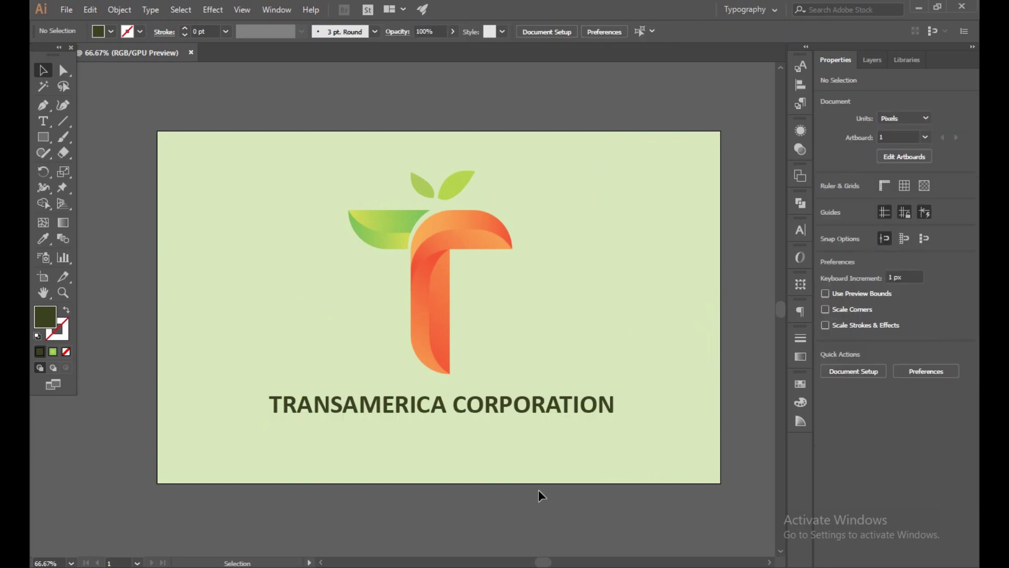
- Apply the Round Corners effect with a 10 px radius to the company name
{"action": "left_click", "coordinate": [561, 417]}
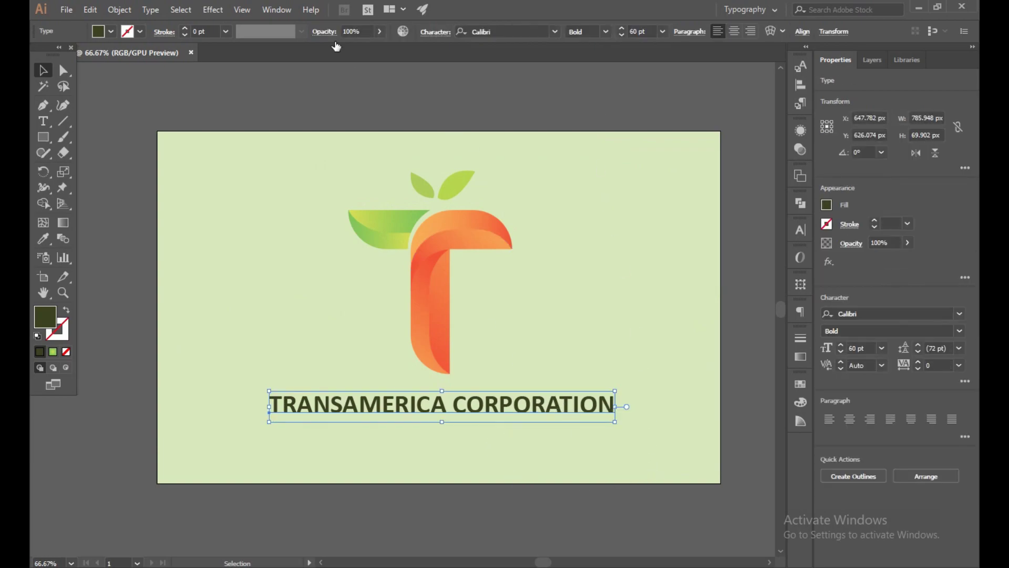
{"action": "left_click", "coordinate": [223, 11]}
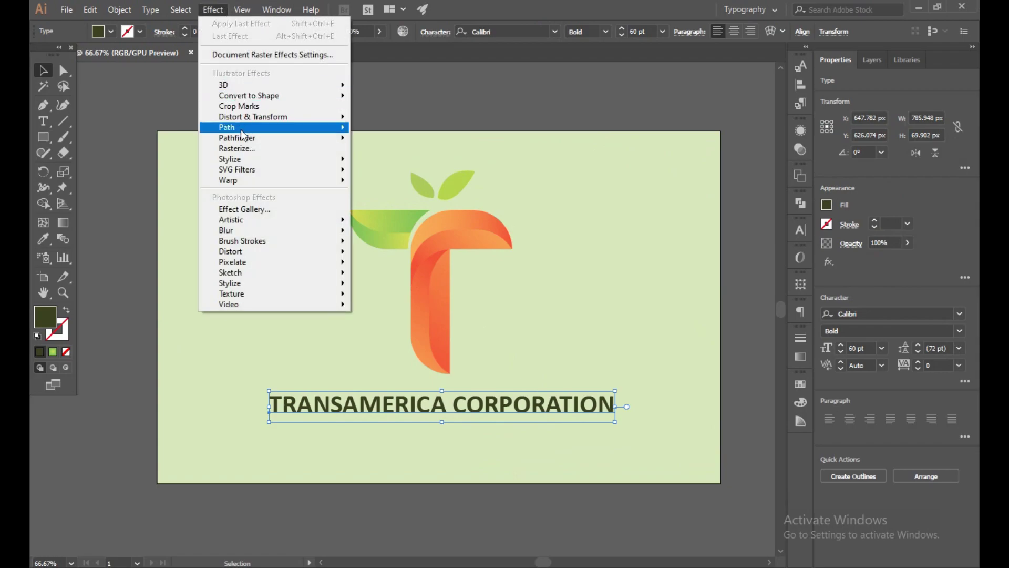
{"action": "mouse_move", "coordinate": [320, 158]}
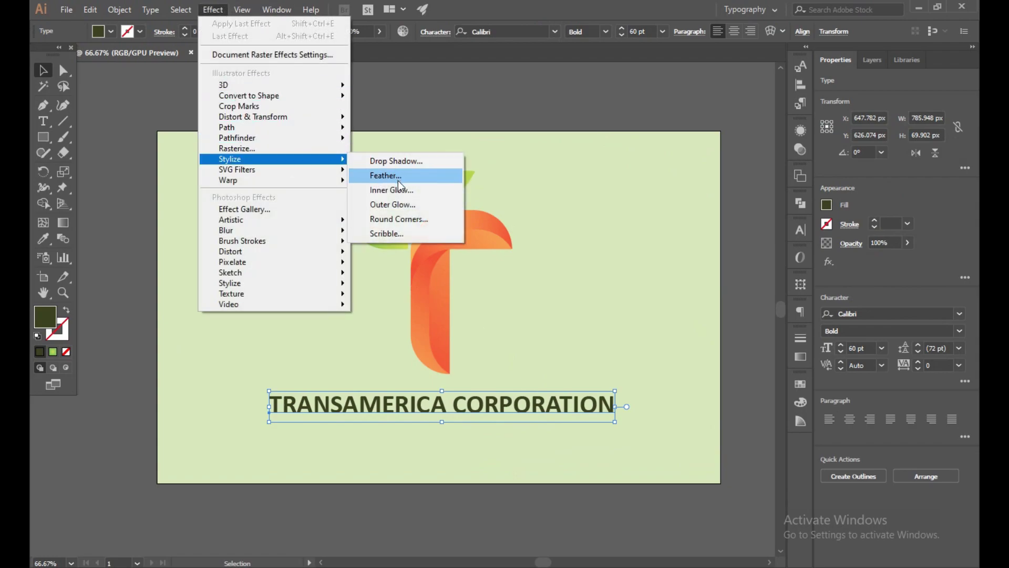
{"action": "left_click", "coordinate": [403, 220]}
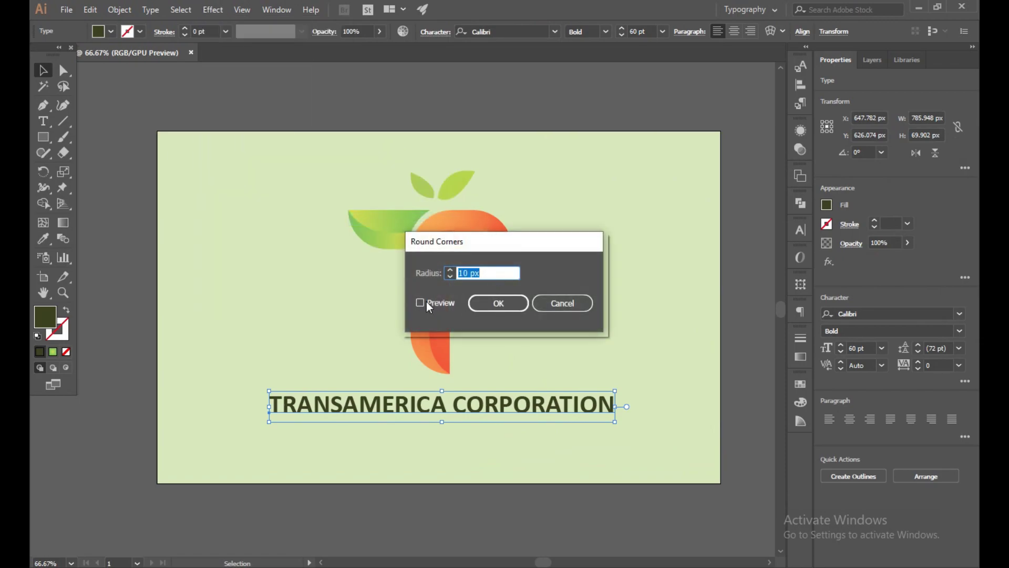
{"action": "left_click", "coordinate": [421, 303]}
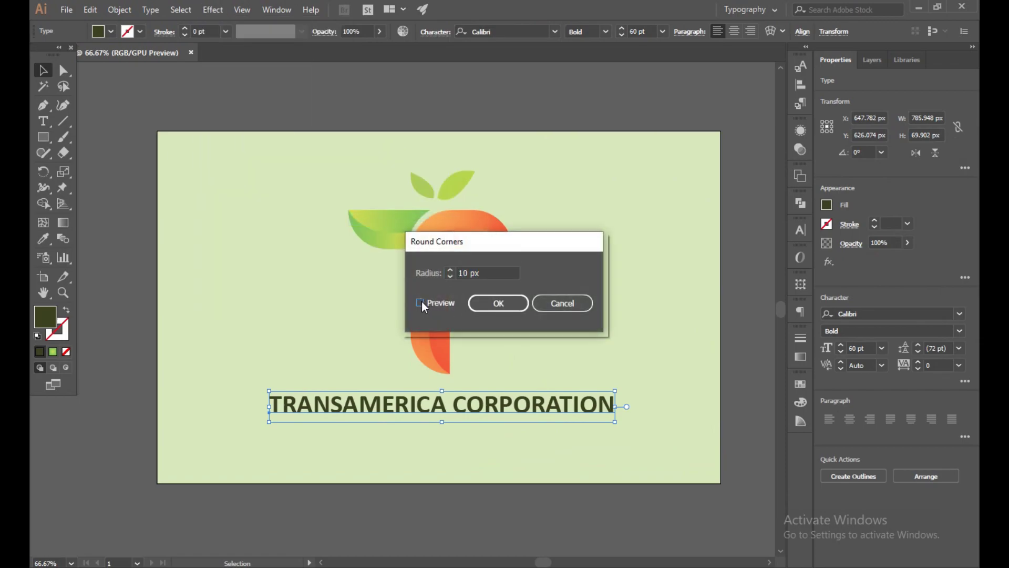
{"action": "left_click", "coordinate": [497, 304]}
{"action": "left_click", "coordinate": [529, 90]}
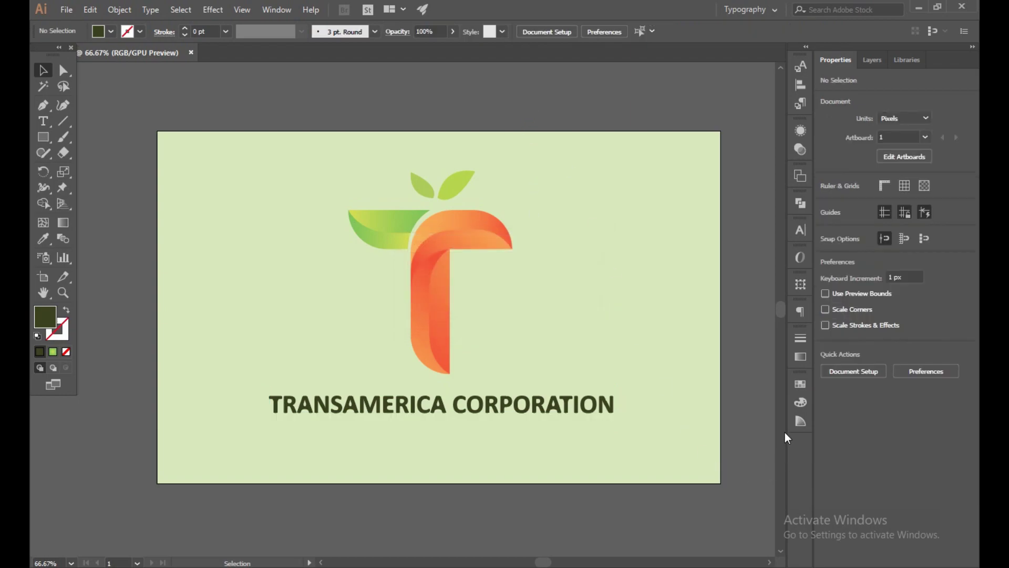
- Set the company name's font size to 65 pt and shift the text slightly left to centre it beneath the T
{"action": "left_click", "coordinate": [504, 410]}
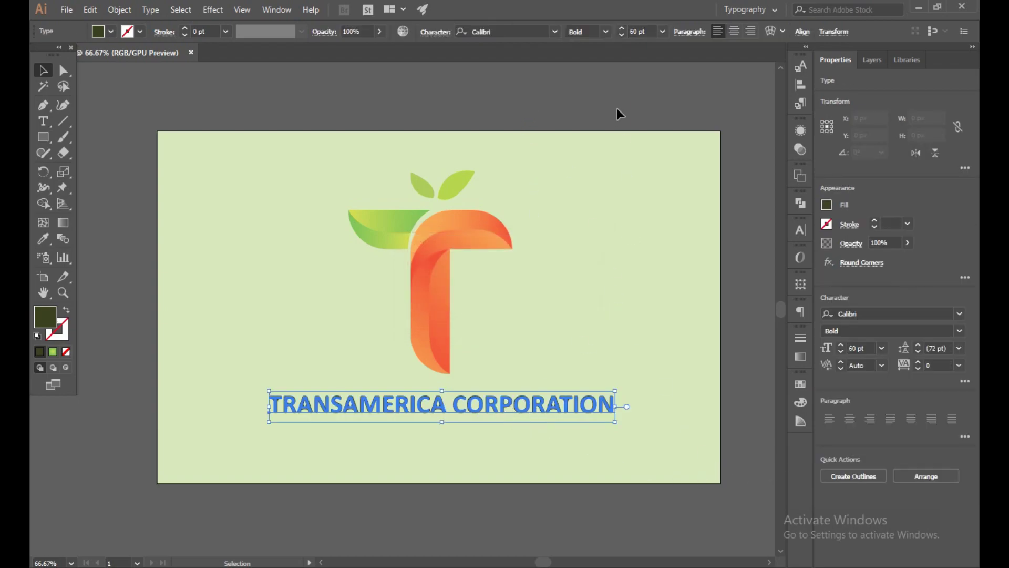
{"action": "left_click", "coordinate": [663, 32]}
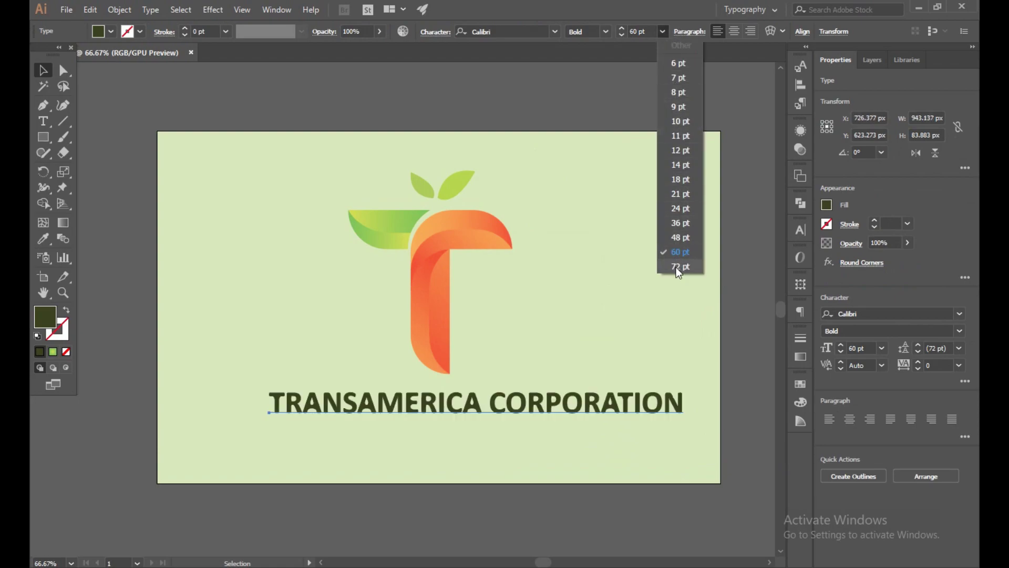
{"action": "left_click", "coordinate": [636, 31]}
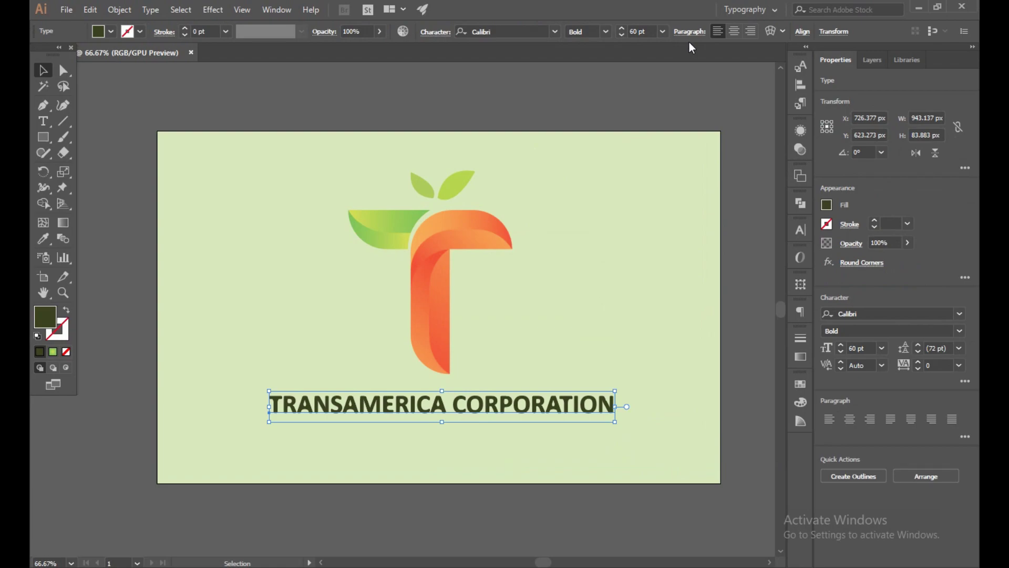
{"action": "left_click", "coordinate": [636, 29]}
{"action": "key", "text": "BackSpace"}
{"action": "type", "text": "5"}
{"action": "key", "text": "Return"}
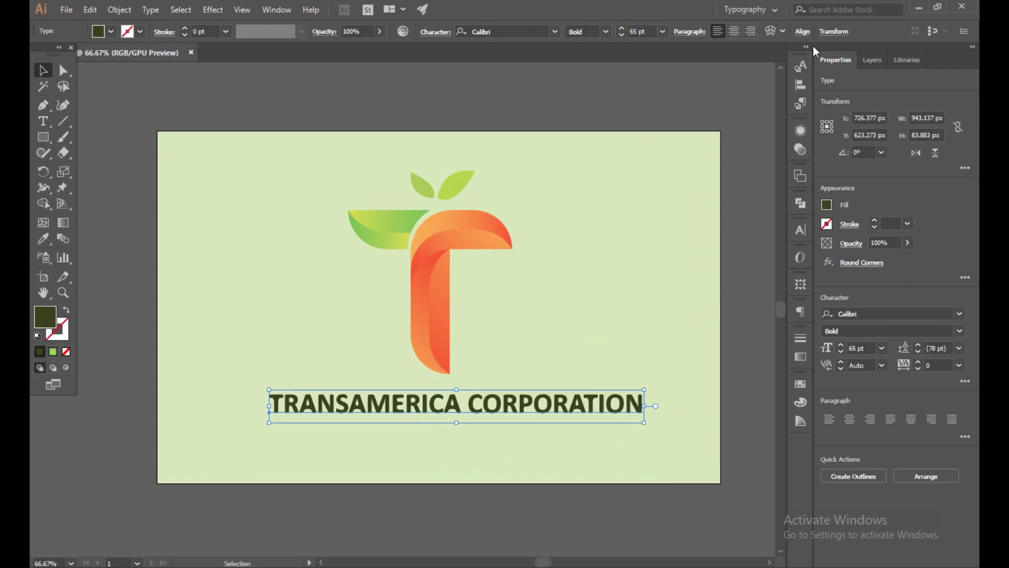
{"action": "left_click", "coordinate": [565, 103]}
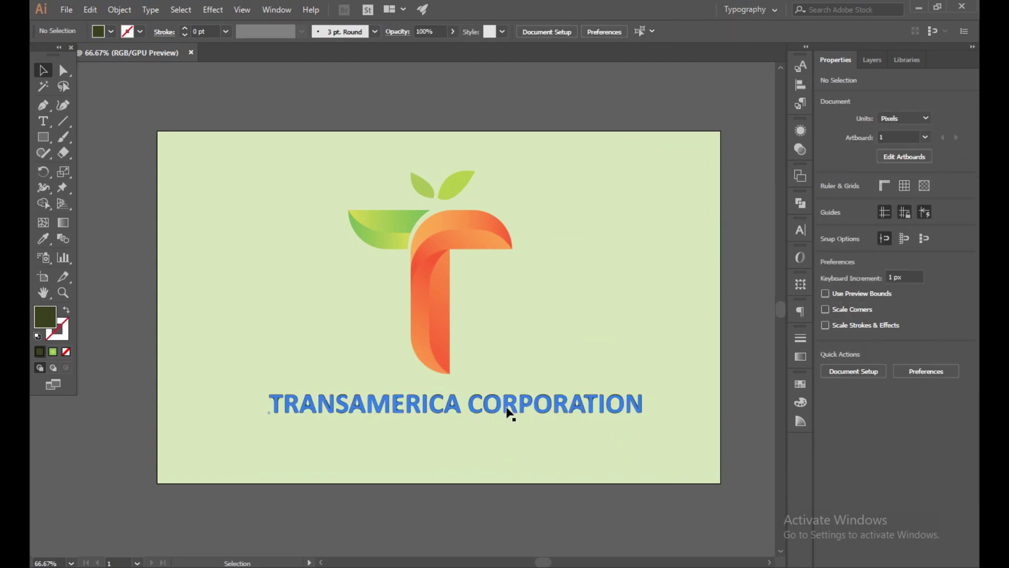
{"action": "left_click_drag", "start_coordinate": [506, 405], "coordinate": [498, 413]}
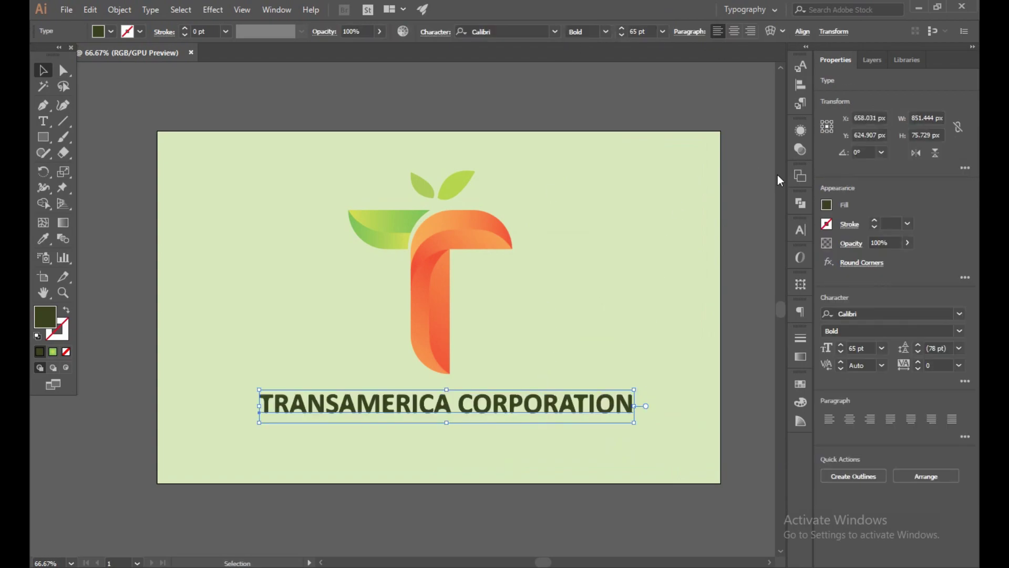